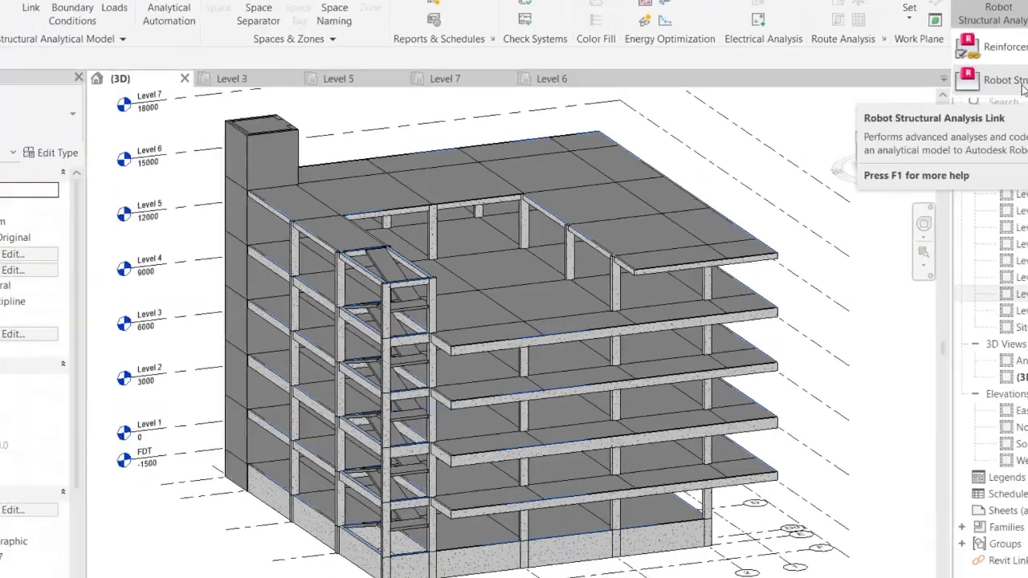
# Send the structural model to Robot Structural Analysis with the Send model and Direct integration options
pyautogui.click(920, 124)
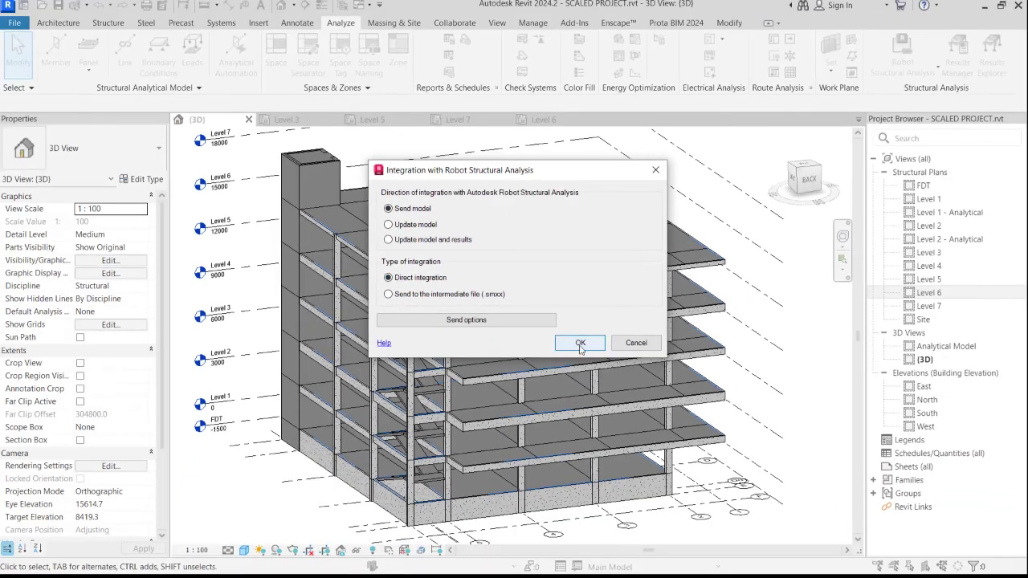
pyautogui.click(580, 343)
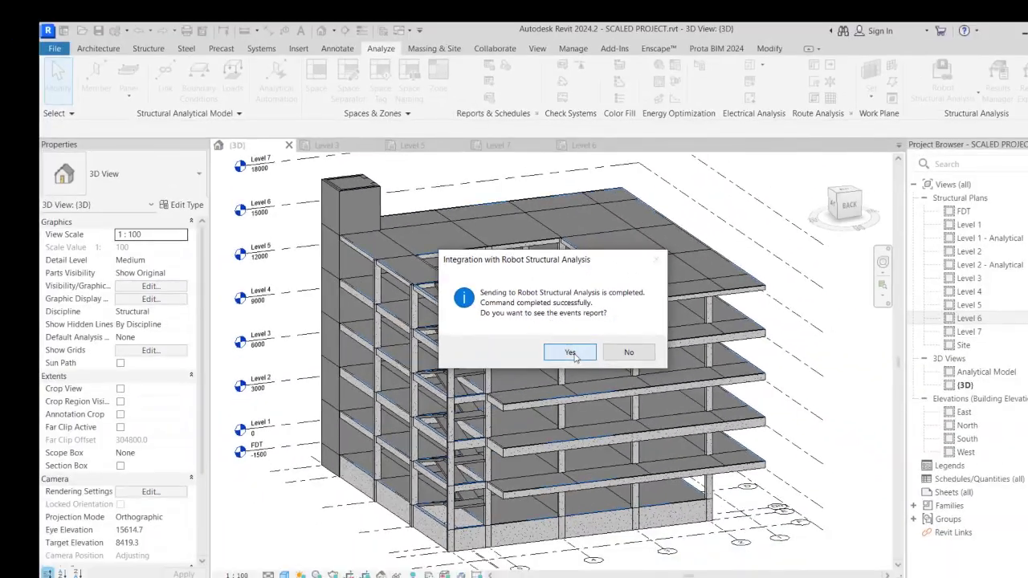
pyautogui.click(633, 424)
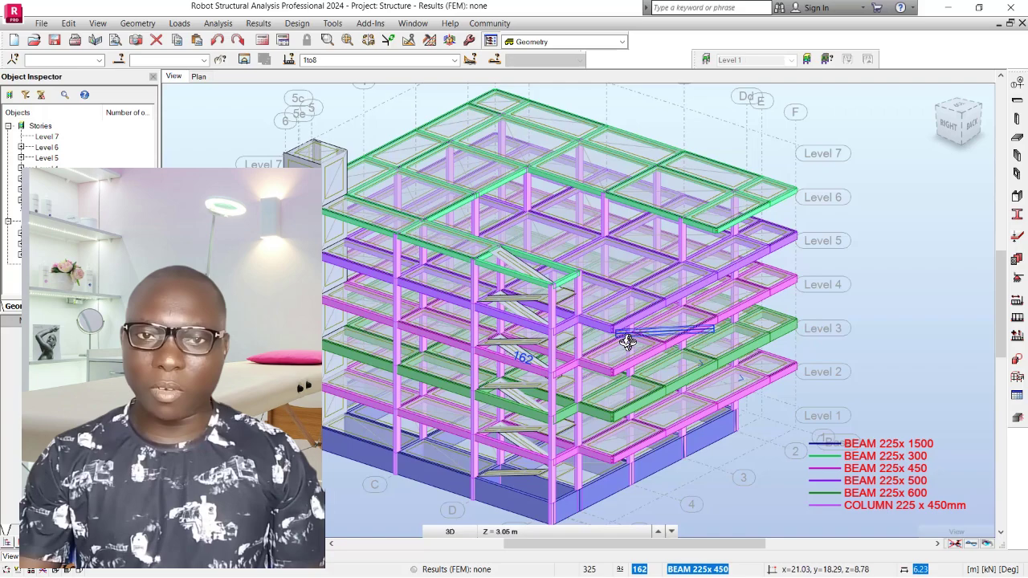
pyautogui.scroll(-2, 628, 341)
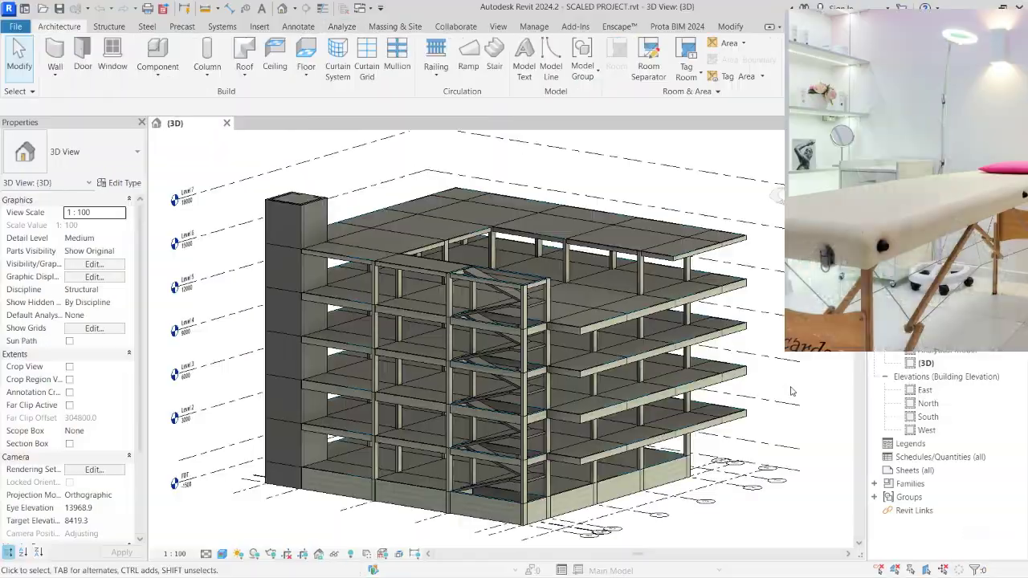
# Switch to Revit and examine the multi-storey building from its staircase side in the 3D view
pyautogui.scroll(-1, 644, 326)
pyautogui.scroll(1, 738, 342)
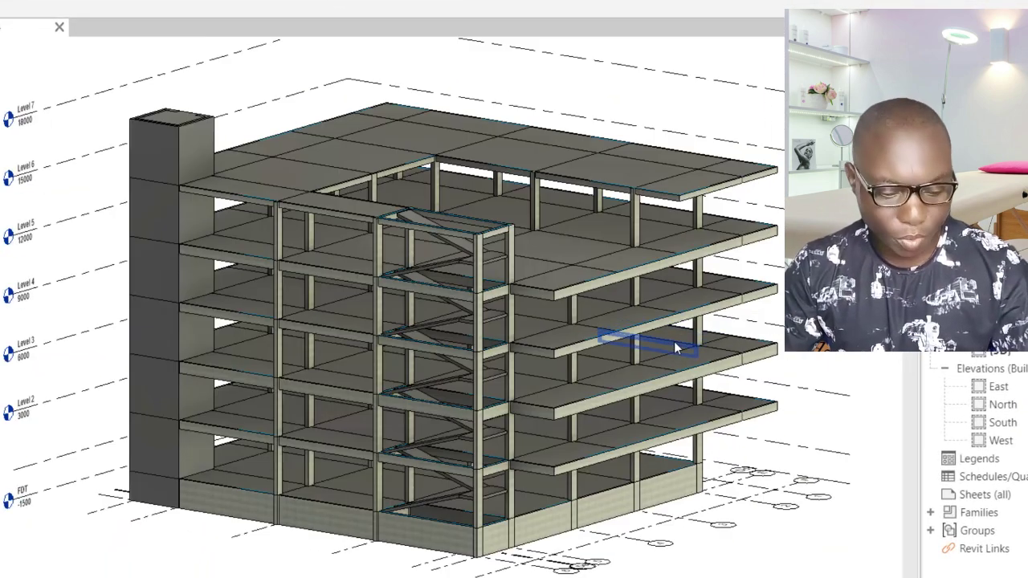
pyautogui.keyDown('shift'); pyautogui.moveTo(689, 403); pyautogui.dragTo(505, 282, button='middle'); pyautogui.keyUp('shift')
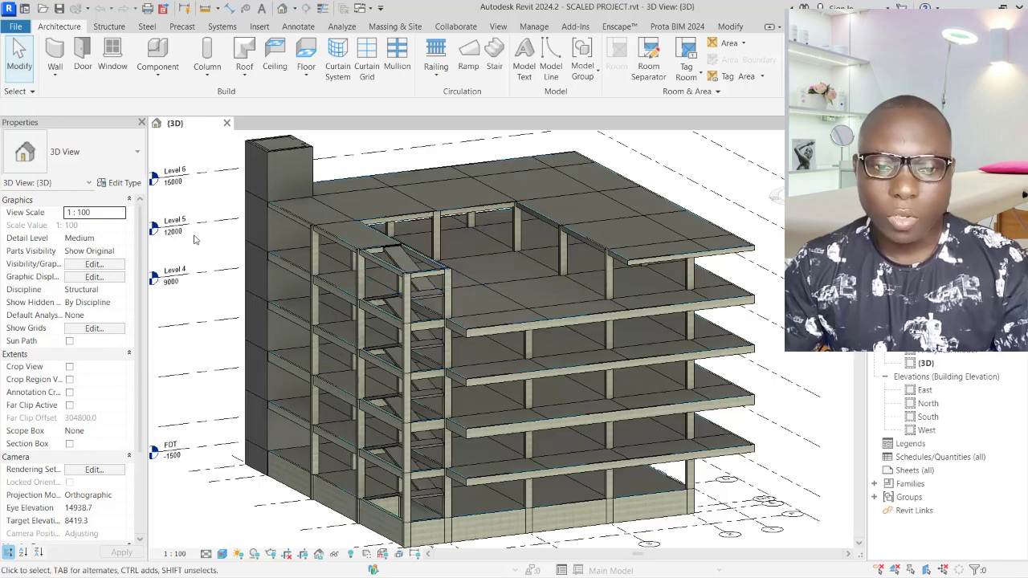
pyautogui.scroll(-2, 603, 315)
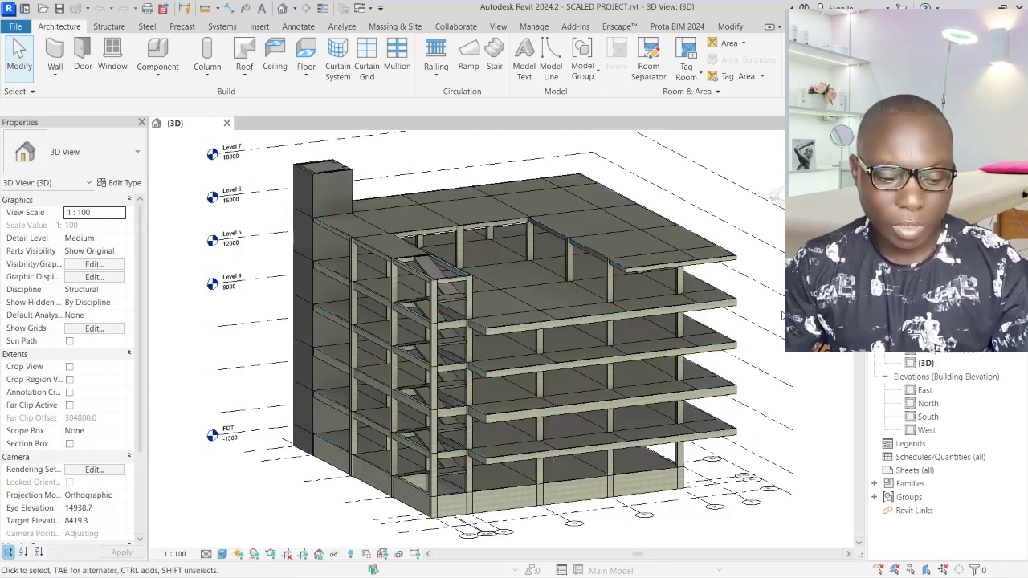
# Switch to Robot Structural Analysis and examine the colour-coded beams and columns of the building model
pyautogui.hotkey('alt', 'Tab')
pyautogui.scroll(3, 783, 315)
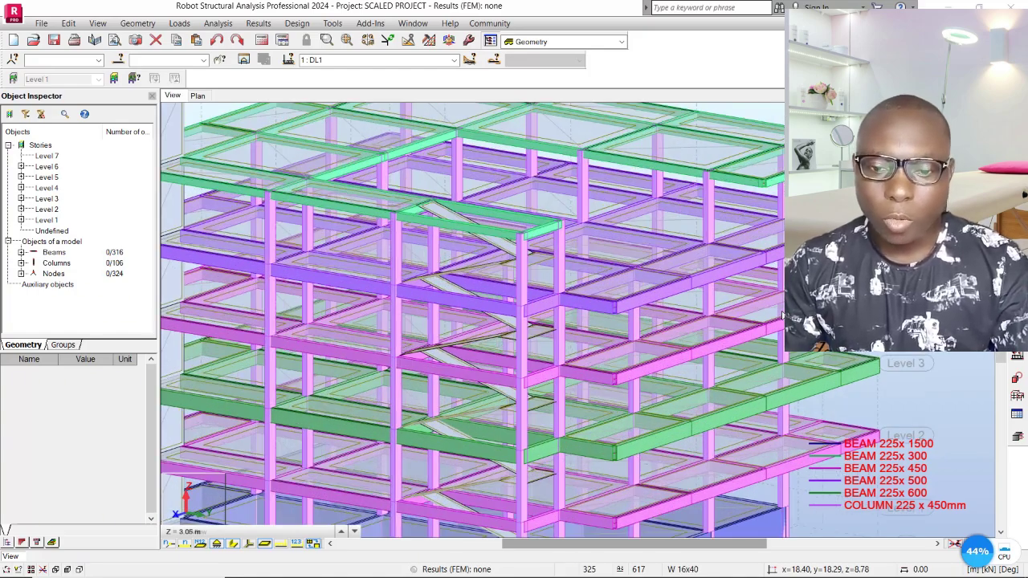
pyautogui.scroll(-2, 783, 316)
pyautogui.scroll(2, 783, 316)
pyautogui.scroll(-3, 783, 315)
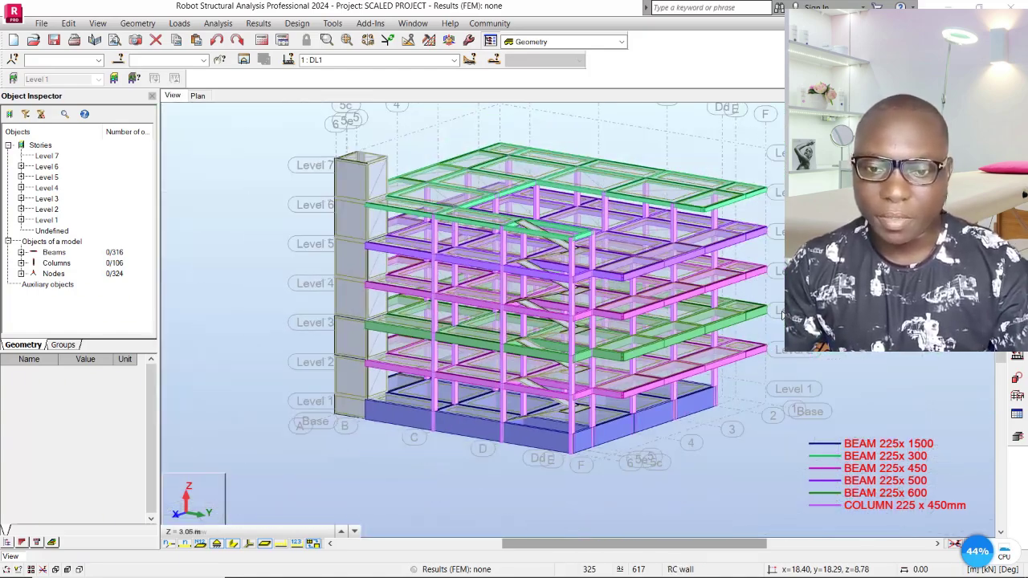
pyautogui.scroll(2, 783, 316)
pyautogui.scroll(-2, 783, 315)
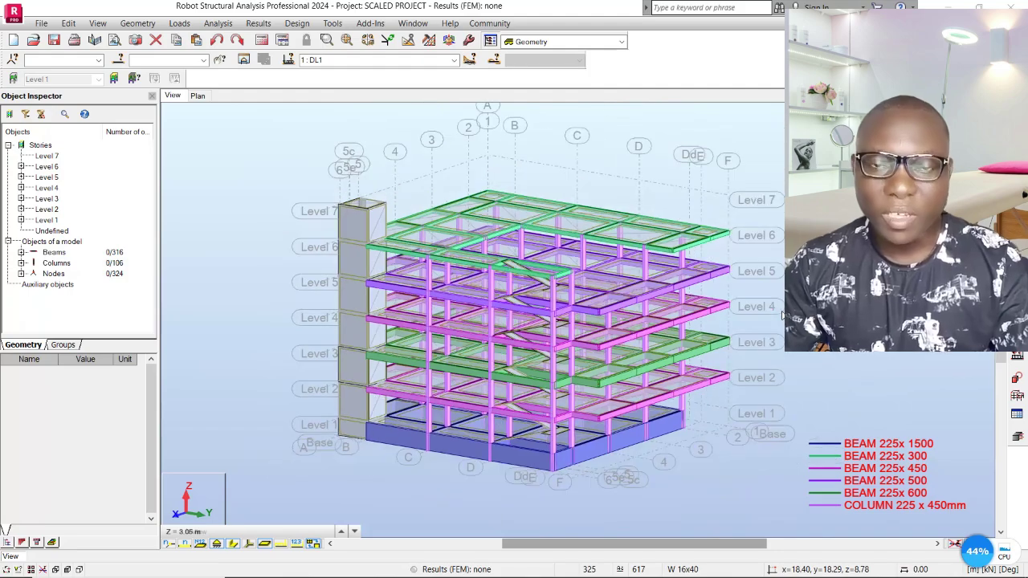
pyautogui.scroll(3, 783, 316)
pyautogui.scroll(-2, 783, 316)
pyautogui.scroll(3, 783, 316)
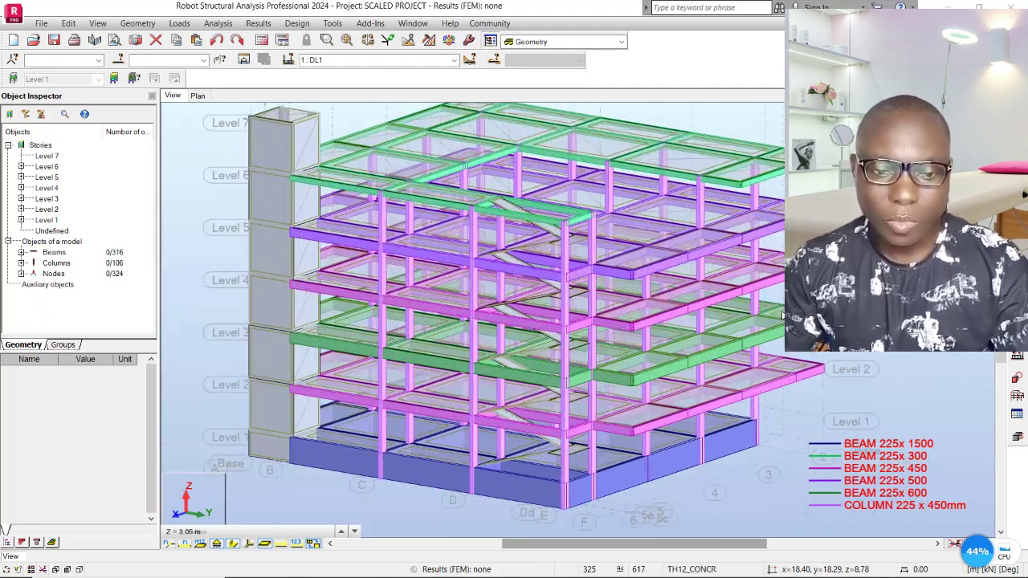
pyautogui.scroll(-3, 783, 315)
pyautogui.scroll(3, 783, 315)
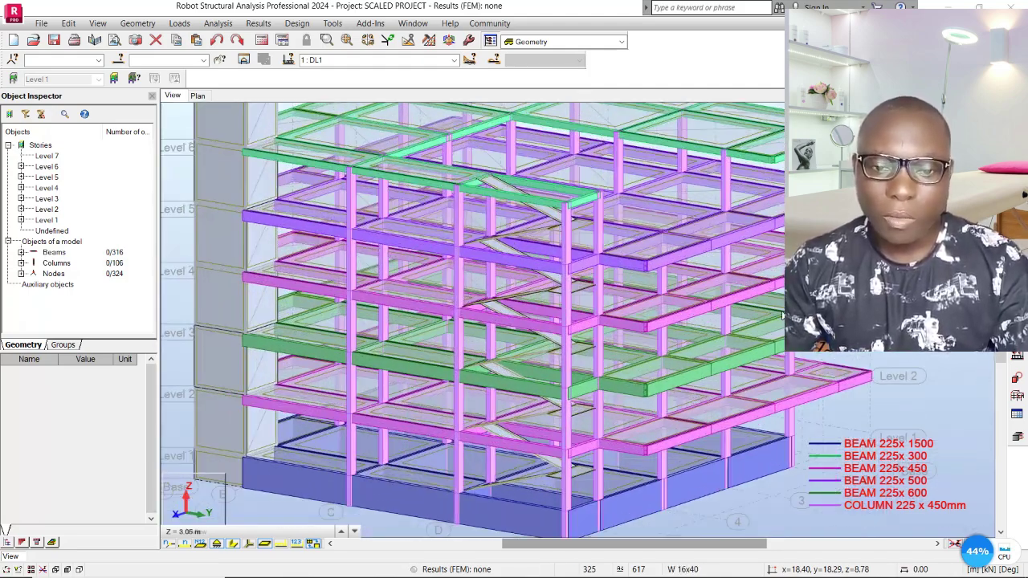
pyautogui.scroll(-3, 783, 316)
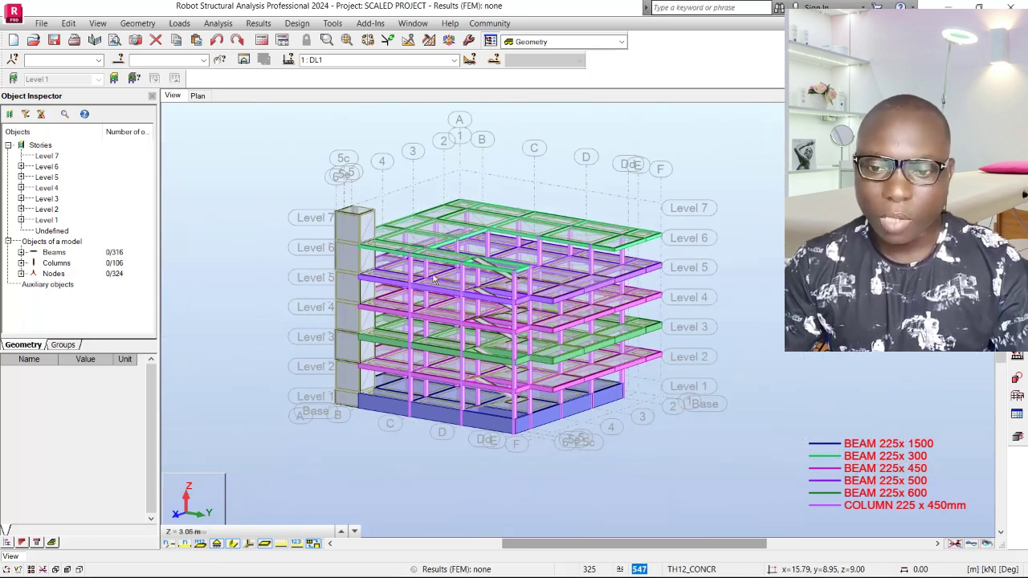
pyautogui.scroll(1, 447, 366)
pyautogui.scroll(2, 447, 365)
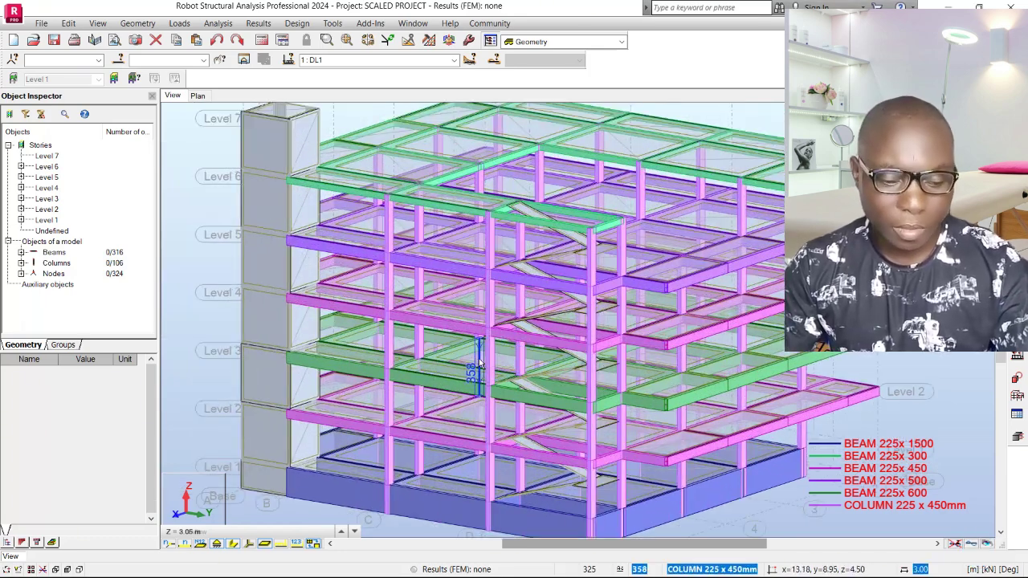
# Switch to AutoCAD and examine the floor plans with the solid, waffle, ribbed and flat slab layouts
pyautogui.hotkey('alt', 'Tab')
pyautogui.scroll(-3, 408, 248)
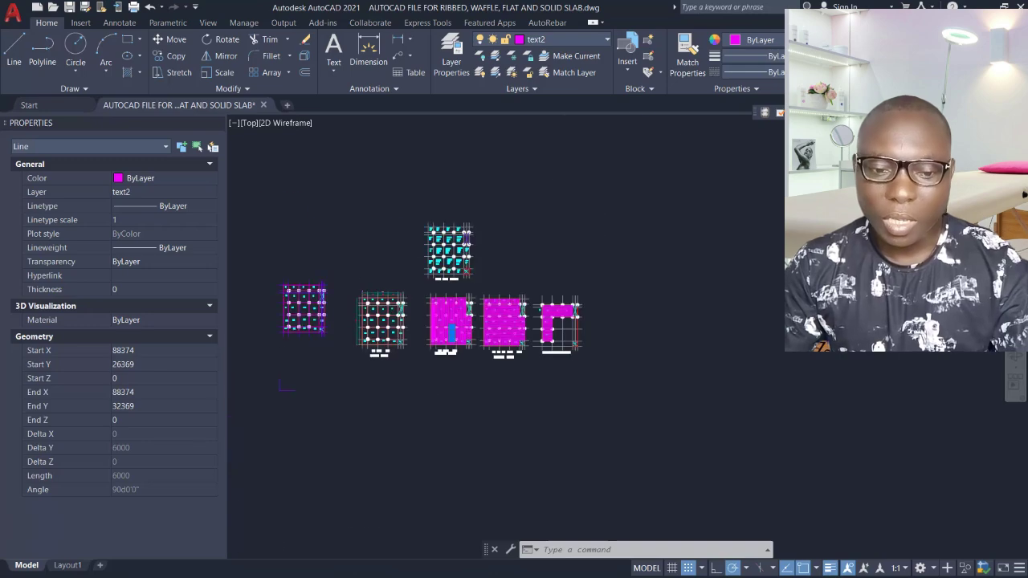
pyautogui.scroll(3, 520, 348)
pyautogui.scroll(-3, 520, 402)
pyautogui.scroll(4, 539, 378)
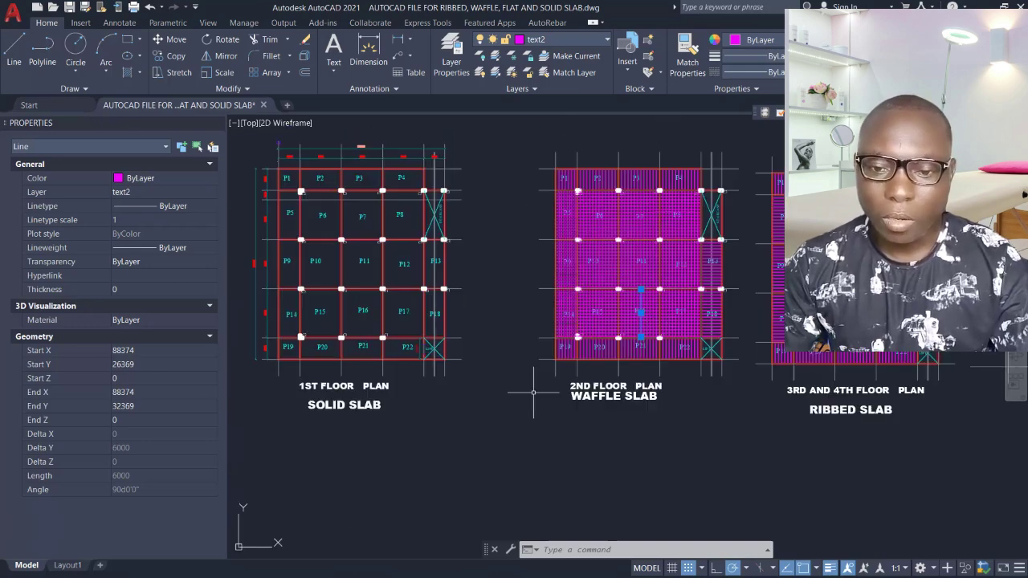
pyautogui.scroll(-4, 528, 374)
pyautogui.moveTo(710, 234); pyautogui.dragTo(665, 347)
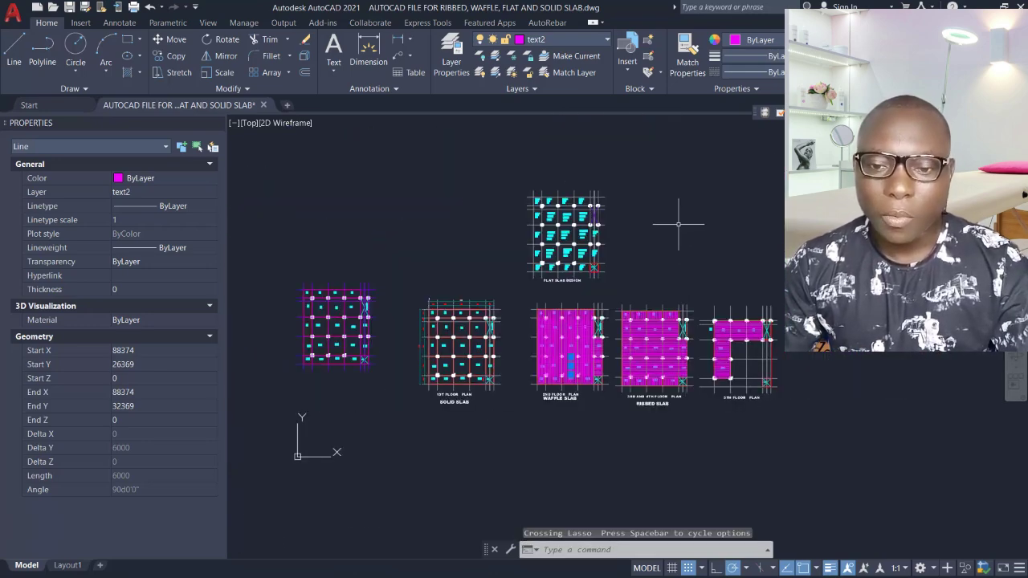
pyautogui.scroll(5, 513, 361)
pyautogui.scroll(-3, 530, 354)
pyautogui.scroll(2, 397, 366)
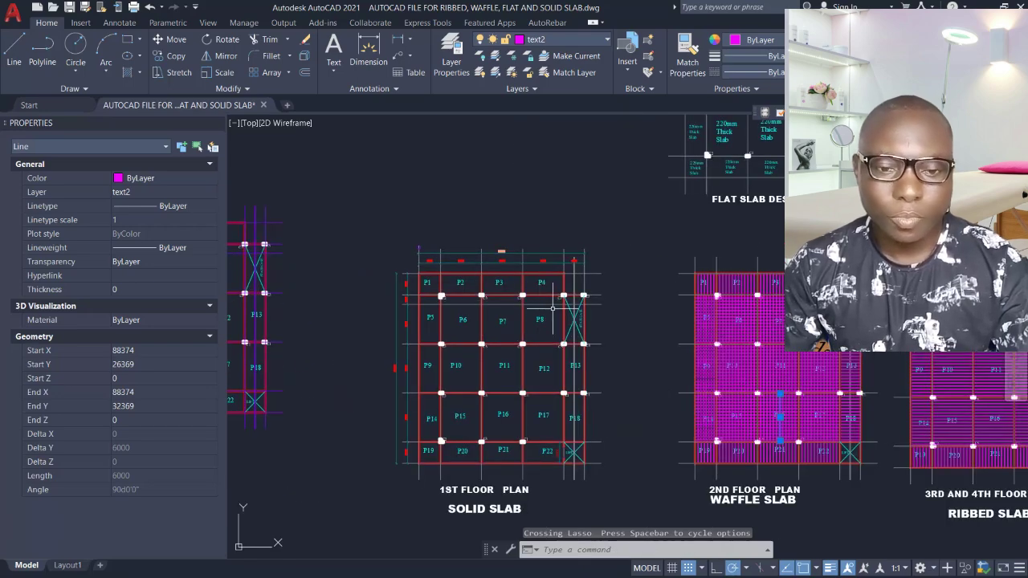
pyautogui.scroll(-1, 563, 313)
pyautogui.scroll(1, 582, 324)
pyautogui.scroll(-2, 562, 328)
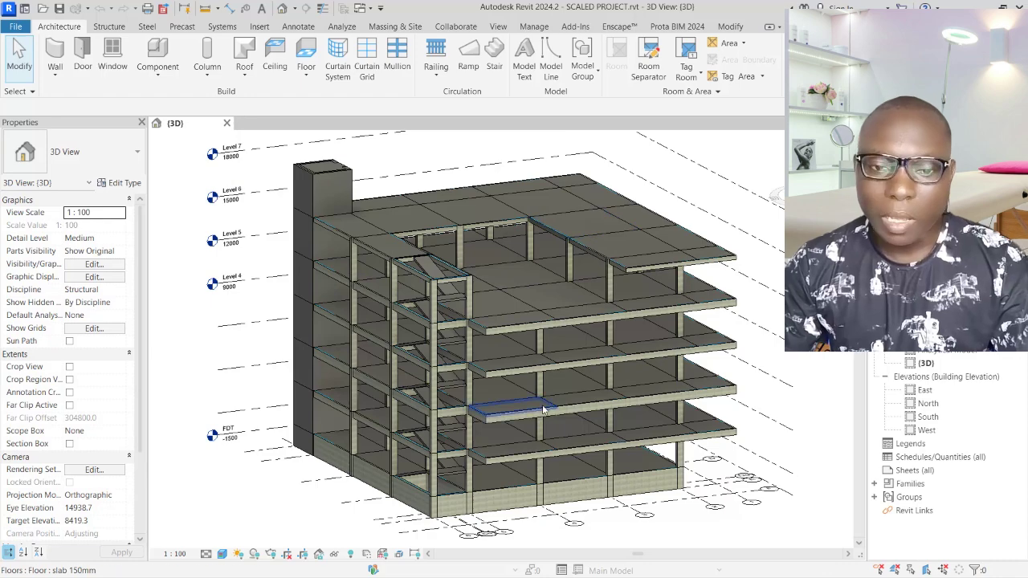
# Return to Revit and inspect the building's floor slabs, framing and staircase in the 3D view
pyautogui.scroll(1, 530, 494)
pyautogui.scroll(-2, 506, 428)
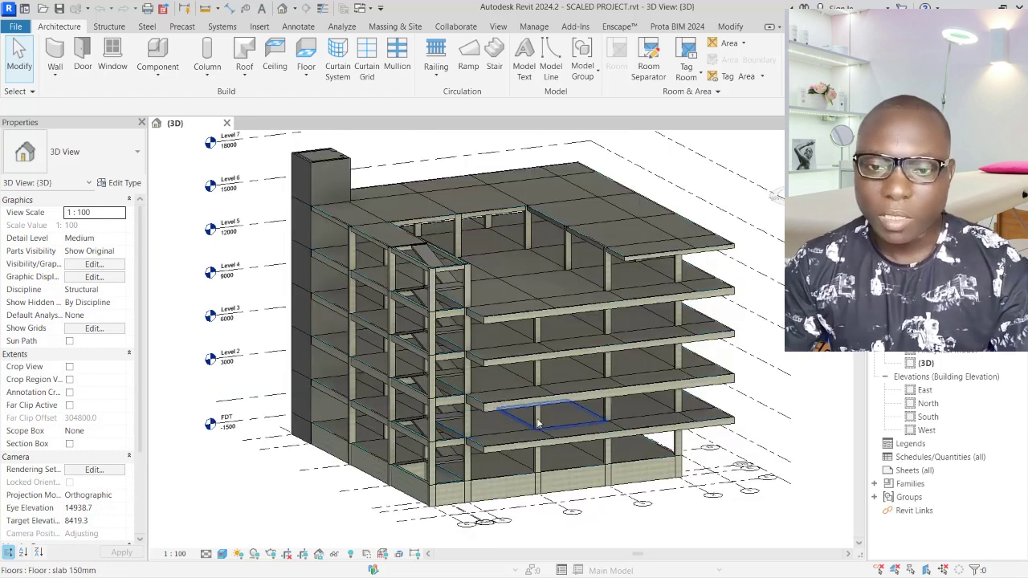
pyautogui.scroll(-1, 570, 412)
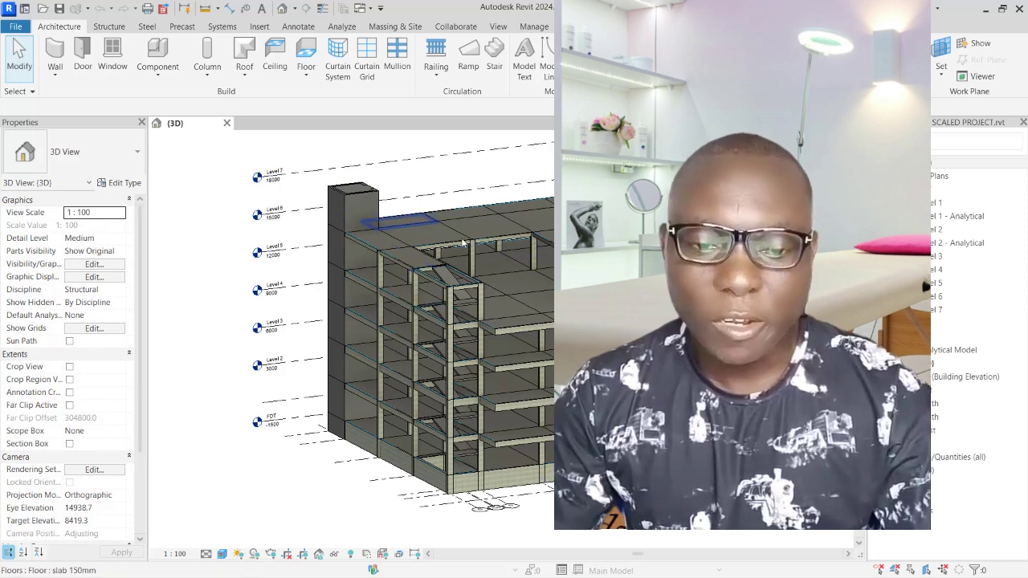
pyautogui.scroll(2, 493, 363)
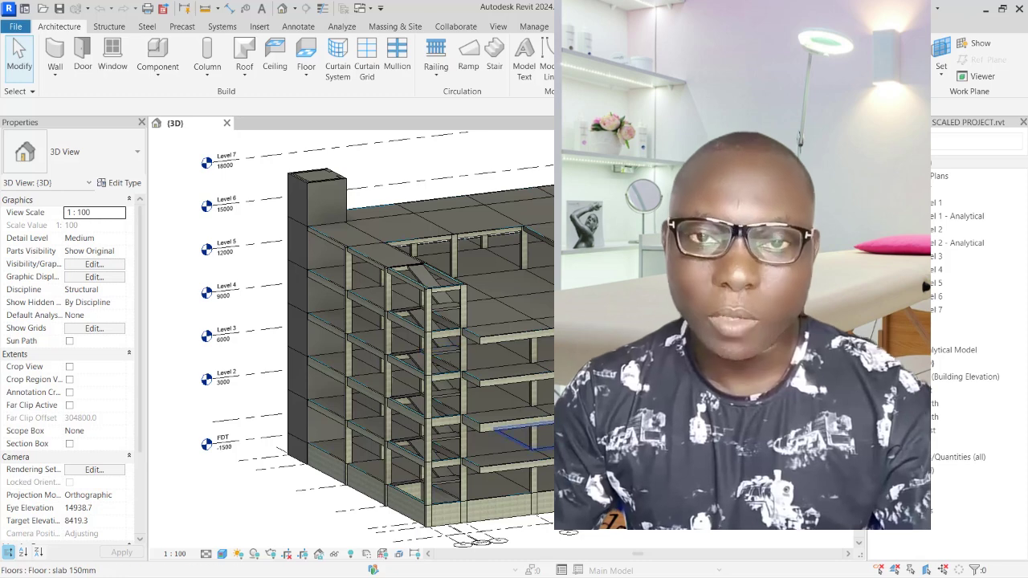
pyautogui.scroll(1, 544, 480)
pyautogui.scroll(-2, 544, 483)
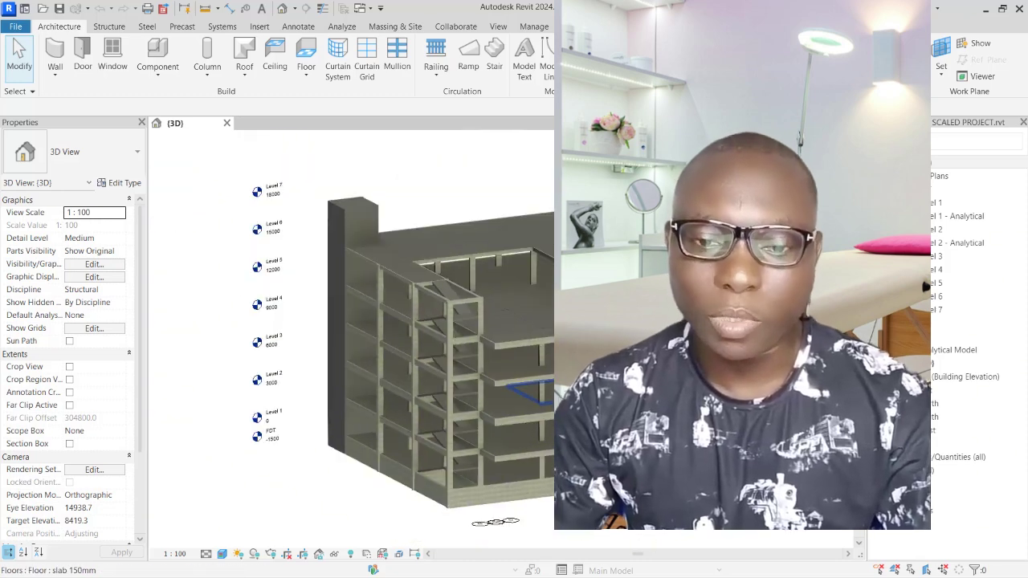
pyautogui.scroll(4, 544, 482)
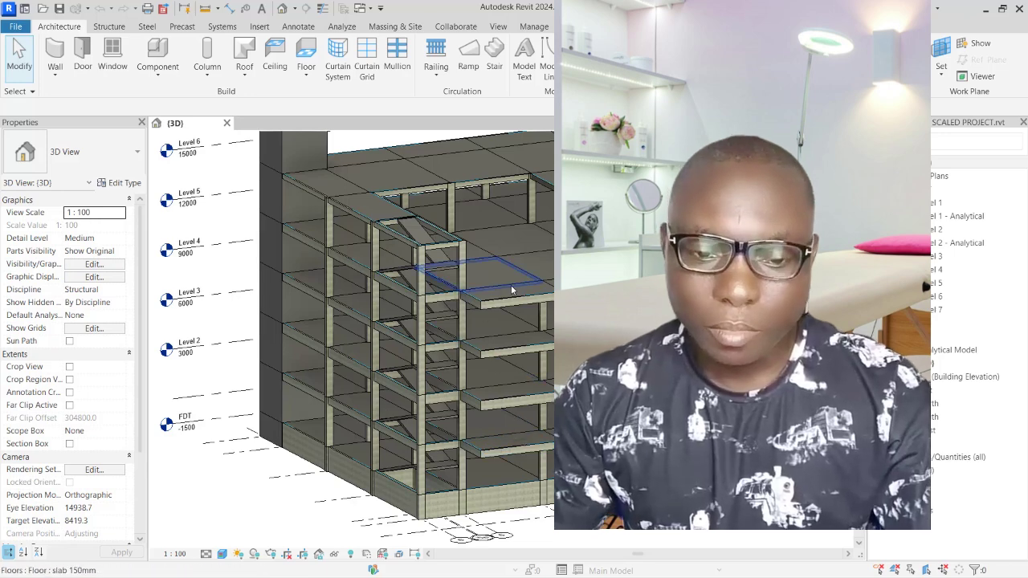
pyautogui.scroll(-2, 528, 288)
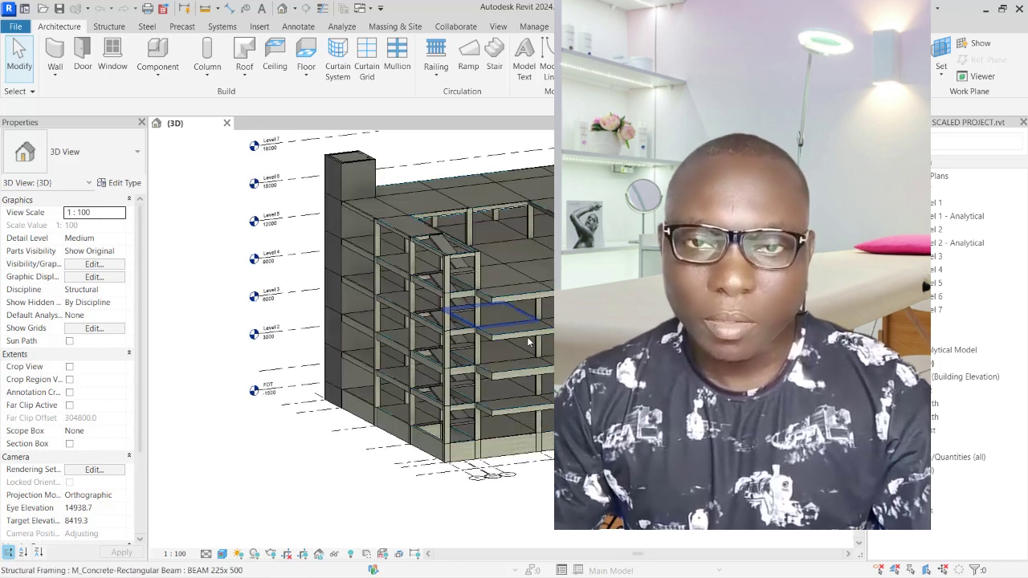
pyautogui.scroll(2, 540, 377)
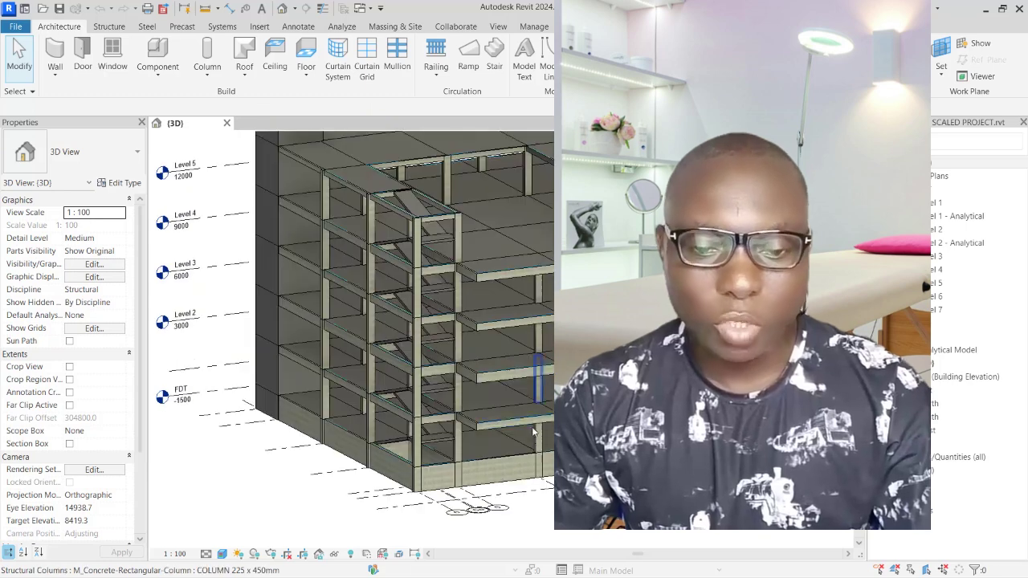
pyautogui.scroll(-2, 496, 474)
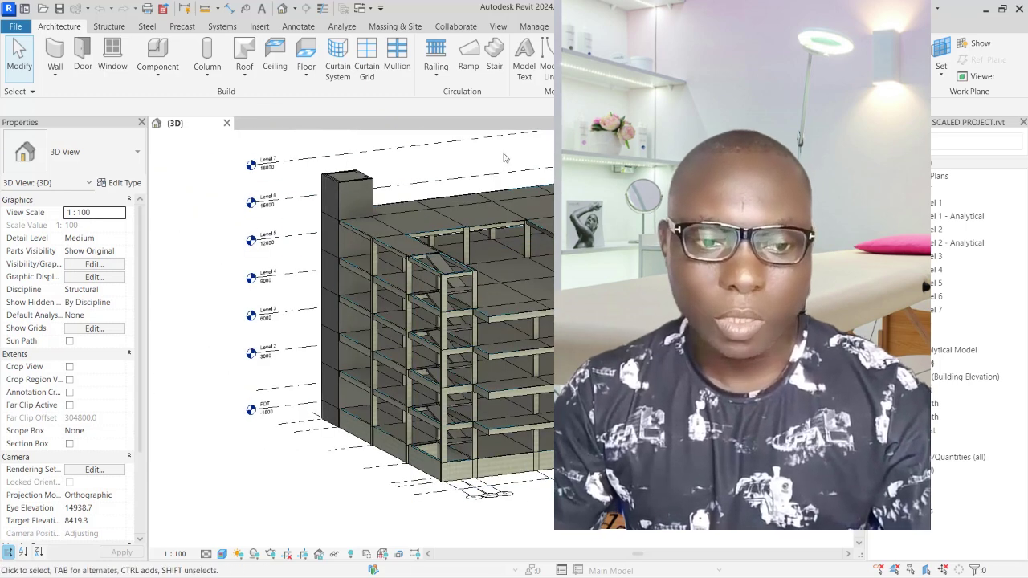
pyautogui.scroll(2, 417, 362)
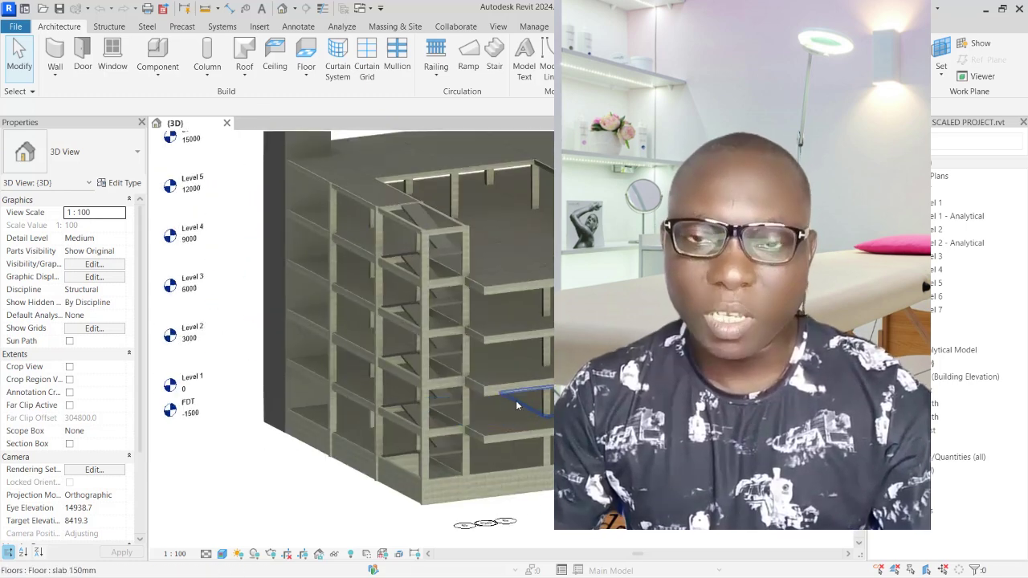
pyautogui.scroll(-2, 321, 386)
pyautogui.scroll(1, 321, 385)
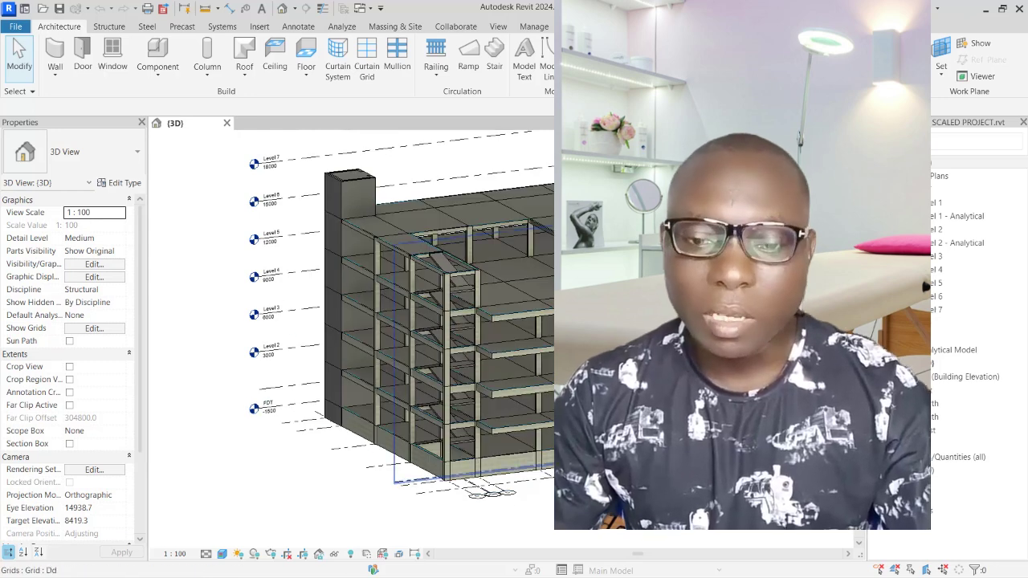
pyautogui.keyDown('shift'); pyautogui.moveTo(482, 361); pyautogui.dragTo(559, 536, button='middle'); pyautogui.keyUp('shift')
pyautogui.scroll(3, 547, 389)
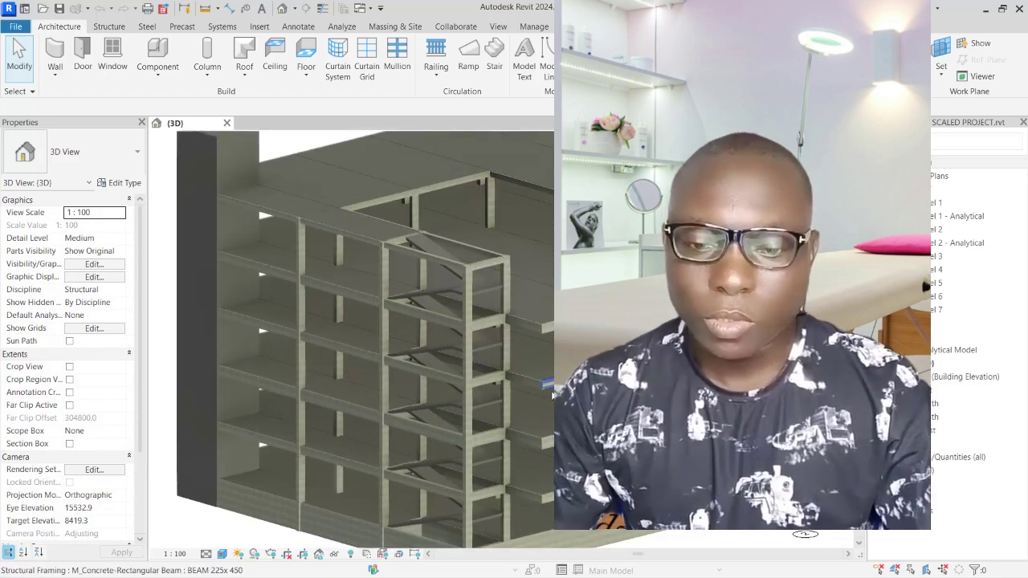
pyautogui.scroll(2, 547, 389)
pyautogui.scroll(-5, 336, 310)
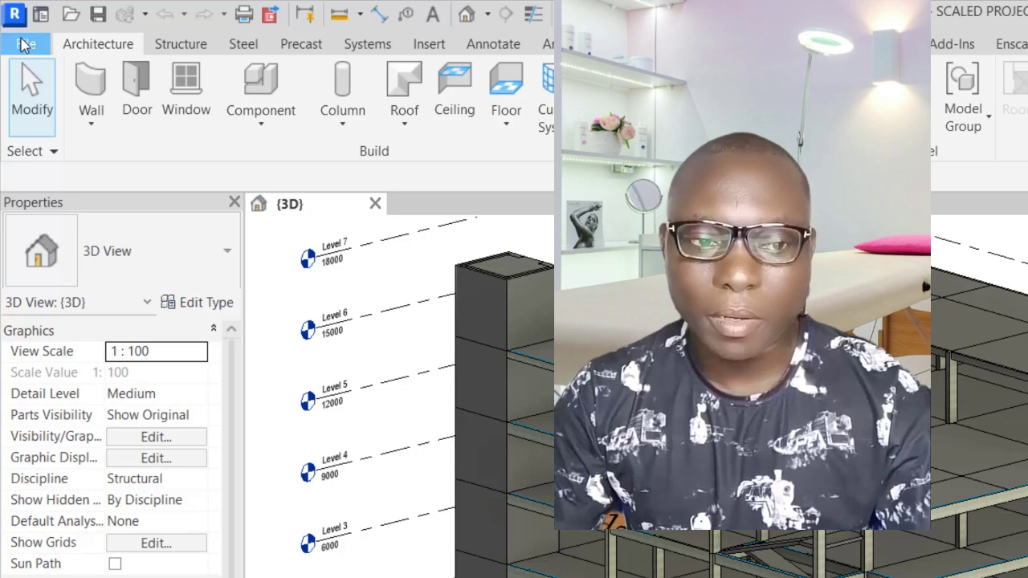
# Create a new project from the Revit Structural Template
pyautogui.click(24, 44)
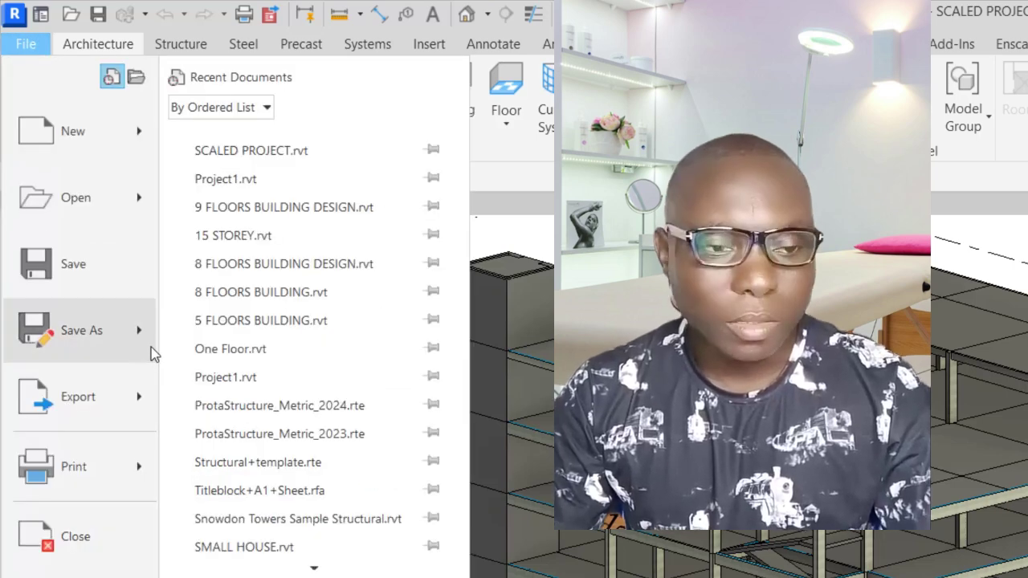
pyautogui.moveTo(56, 139)
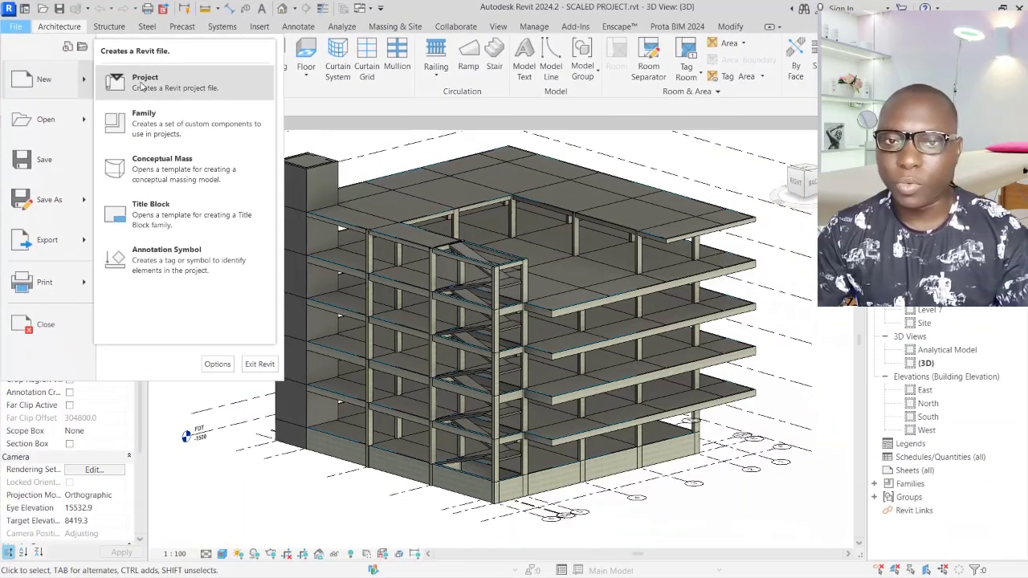
pyautogui.click(186, 115)
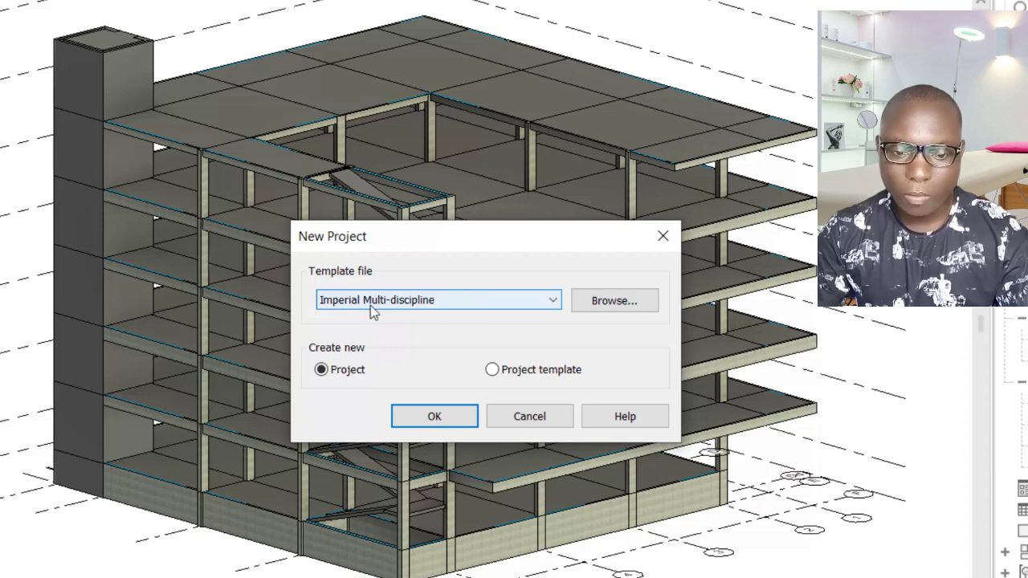
pyautogui.click(482, 301)
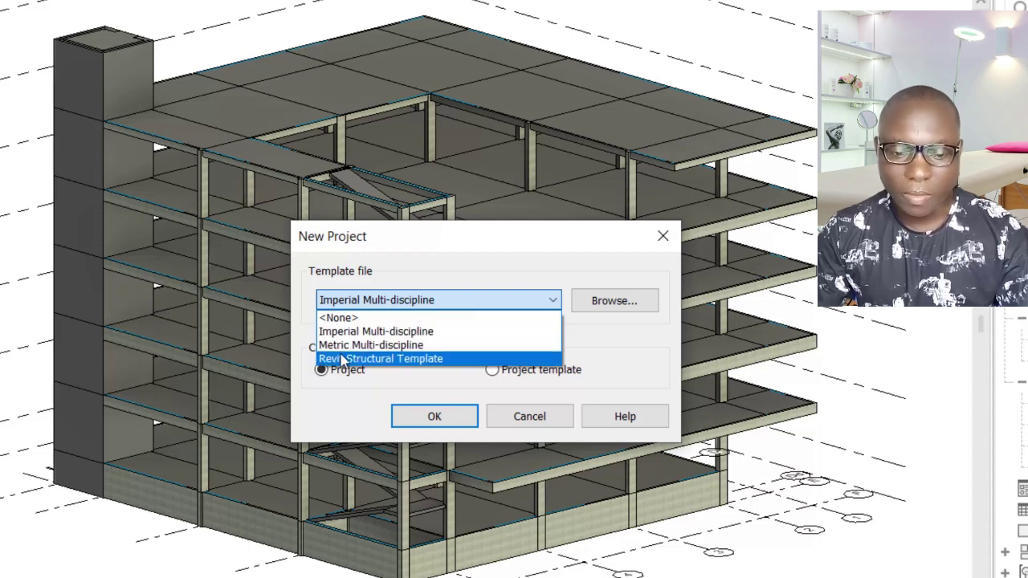
pyautogui.click(414, 361)
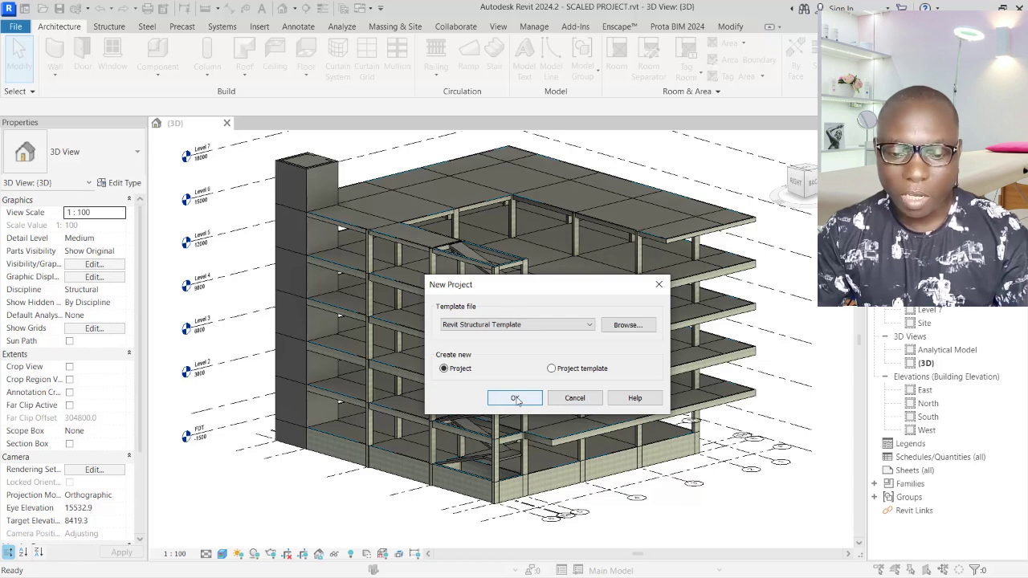
pyautogui.click(515, 398)
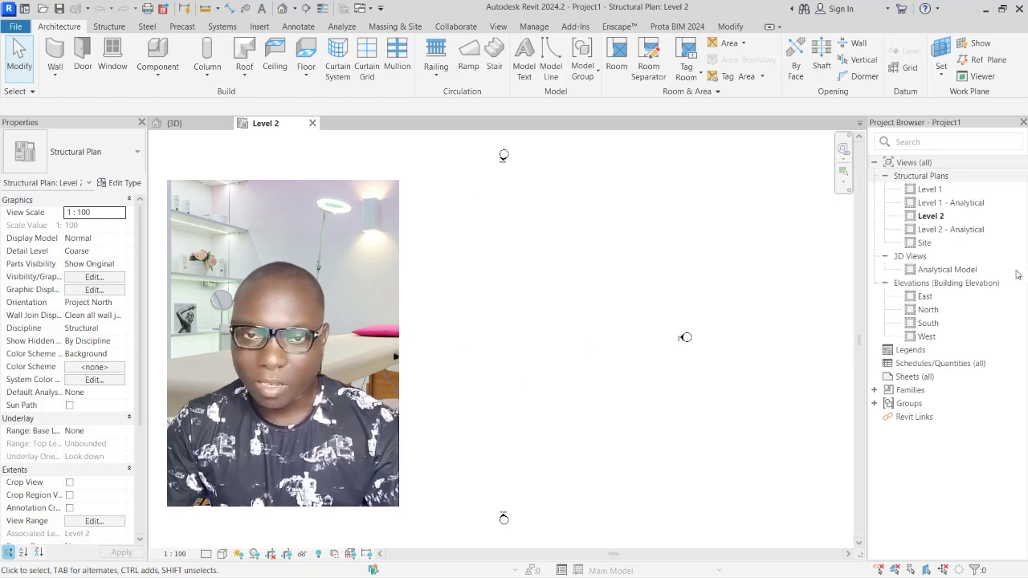
# Open the South building elevation of the new project to show its levels
pyautogui.click(938, 325)
pyautogui.doubleClick(929, 323)
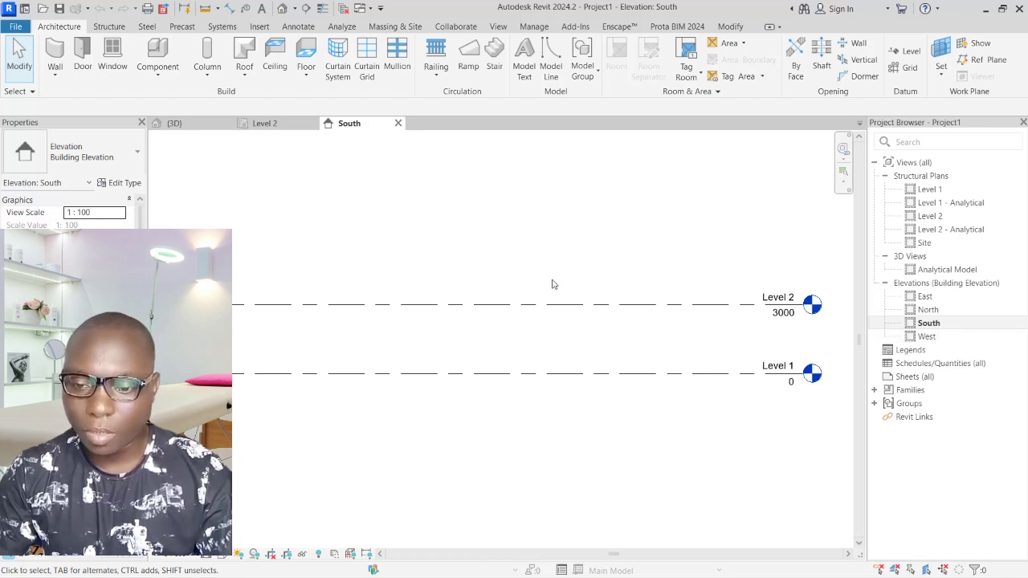
pyautogui.scroll(-2, 552, 284)
pyautogui.scroll(1, 562, 305)
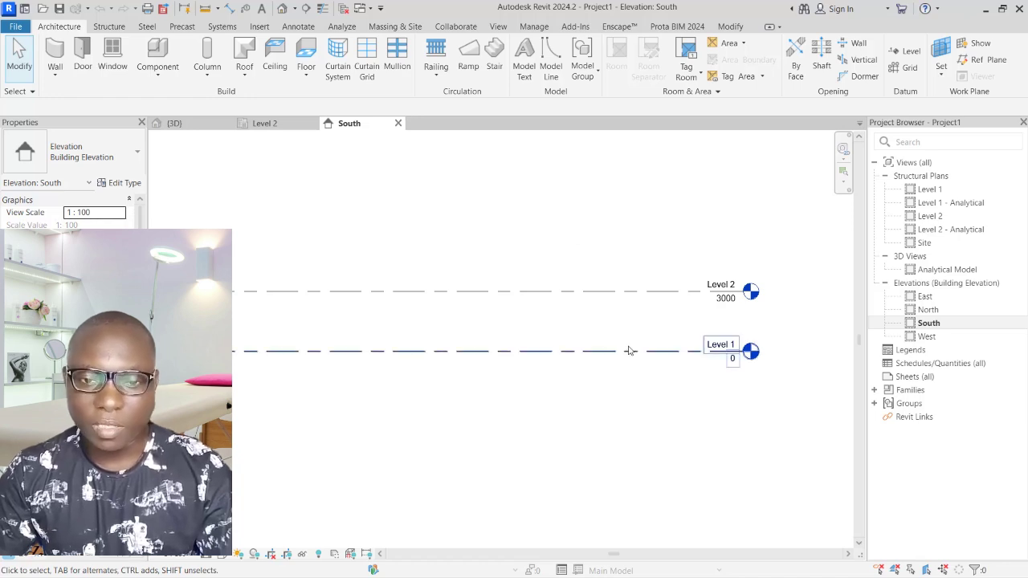
# Review the project units of the Common discipline, including the length format, and accept them
pyautogui.click(535, 26)
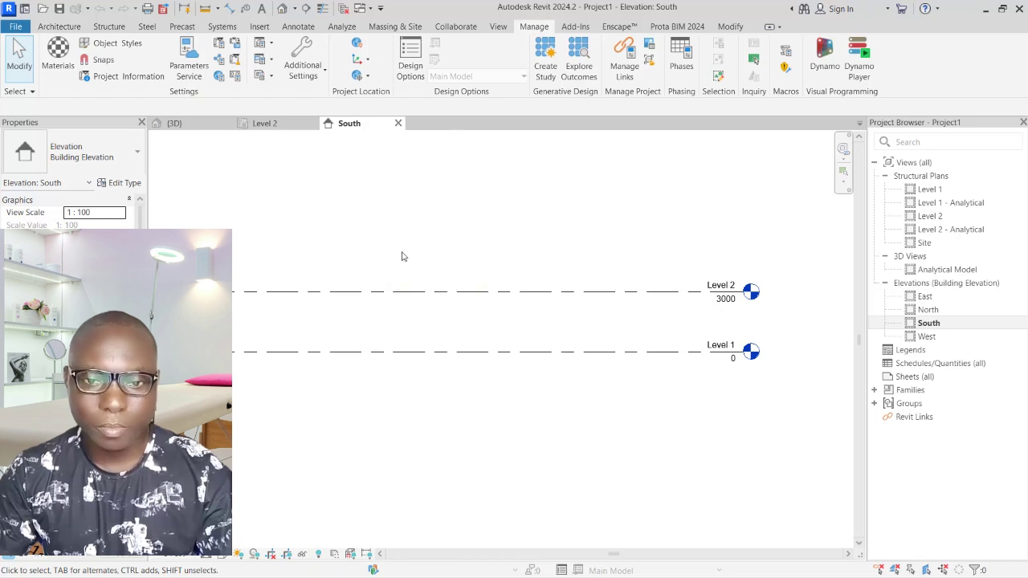
pyautogui.click(236, 77)
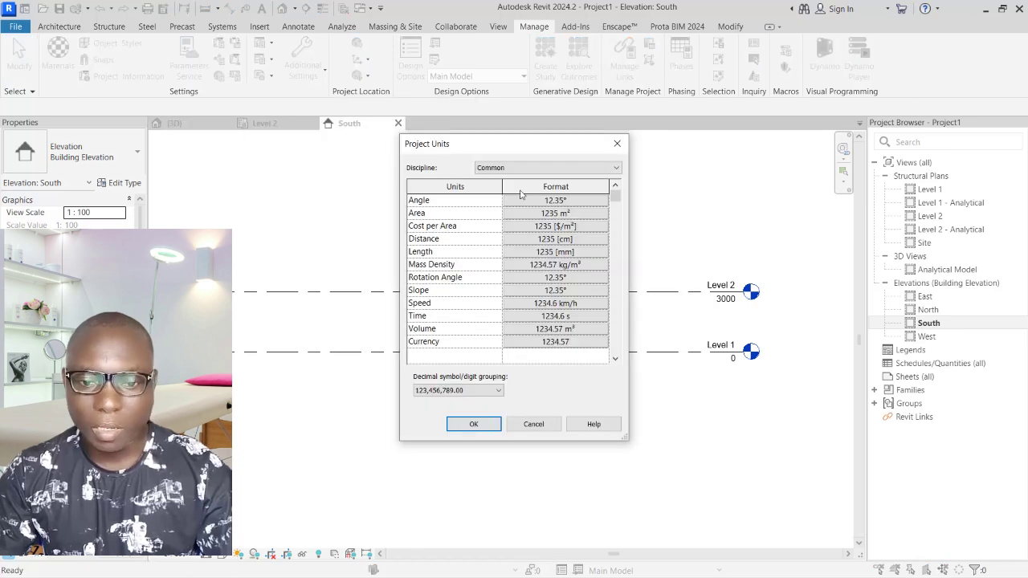
pyautogui.moveTo(537, 147); pyautogui.dragTo(535, 175)
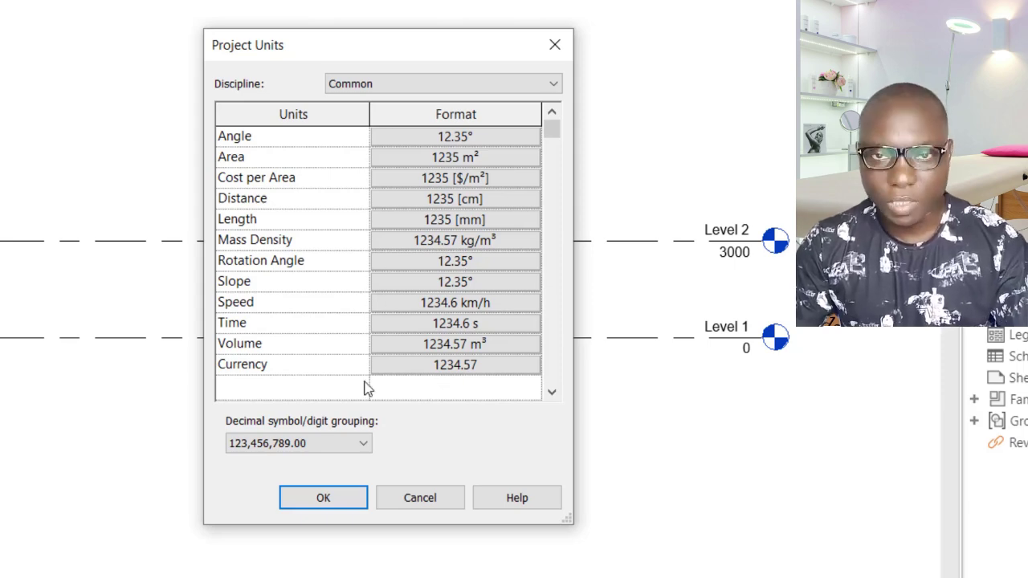
pyautogui.click(334, 497)
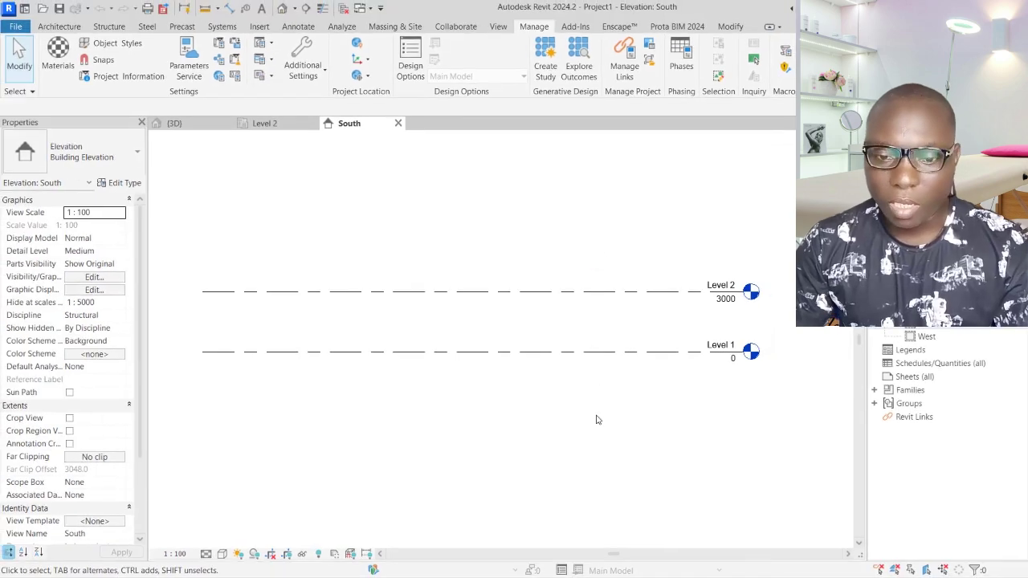
# Copy Level 2 vertically upward by 3000 mm in multiple-copy mode to add a level at elevation 6000
pyautogui.scroll(-1, 596, 419)
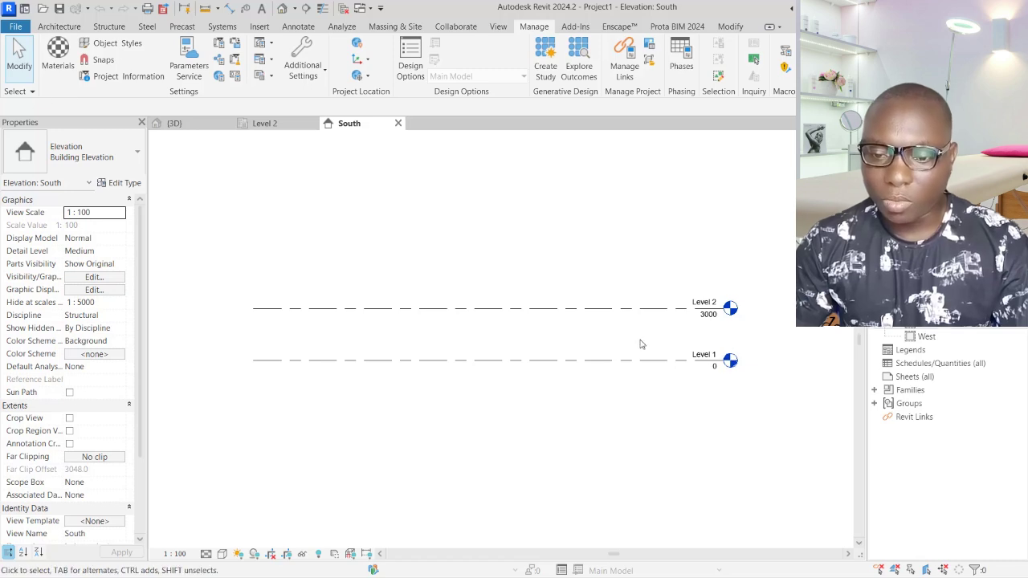
pyautogui.scroll(1, 735, 312)
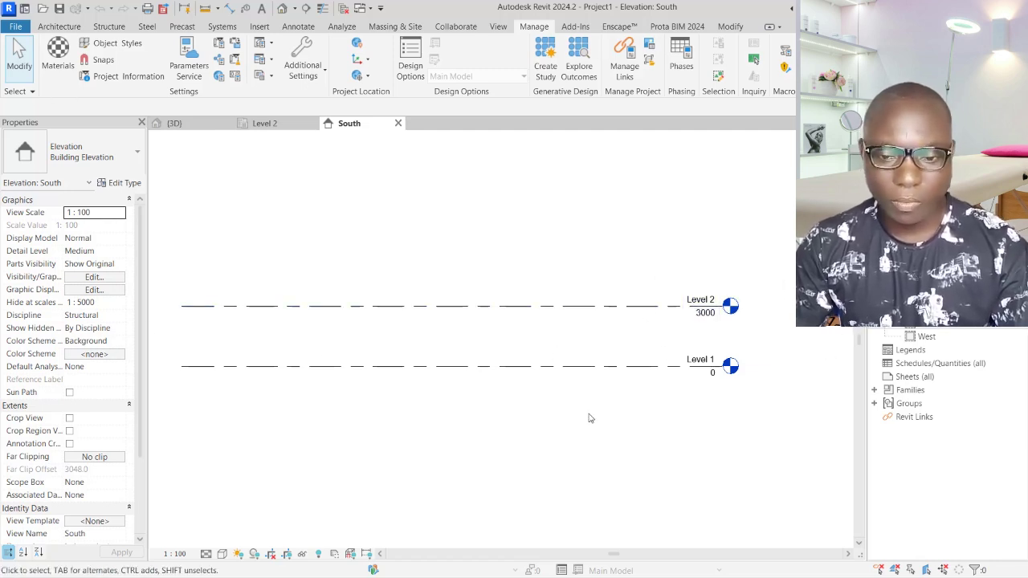
pyautogui.scroll(-1, 604, 423)
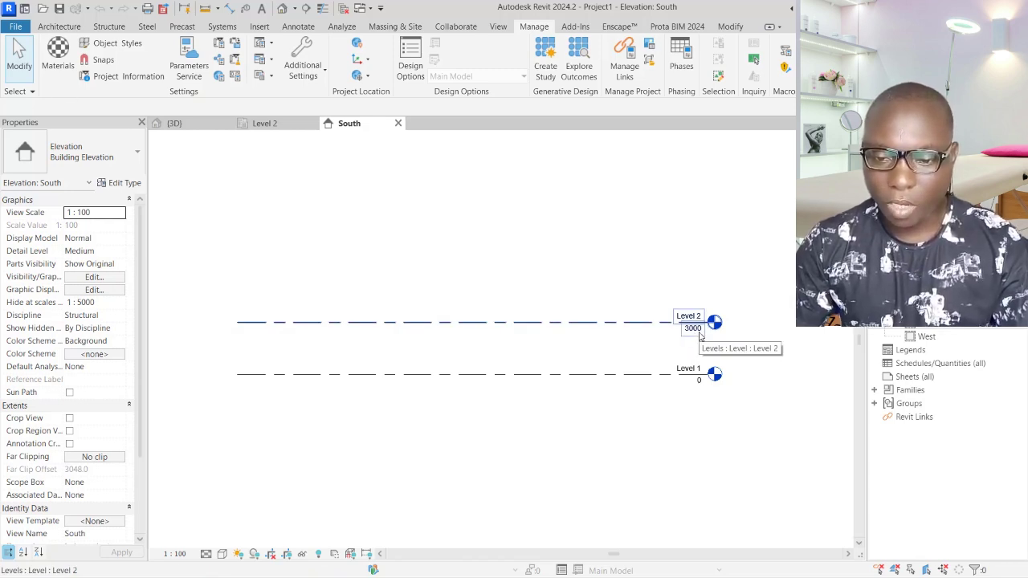
pyautogui.moveTo(475, 348); pyautogui.dragTo(486, 359, button='middle')
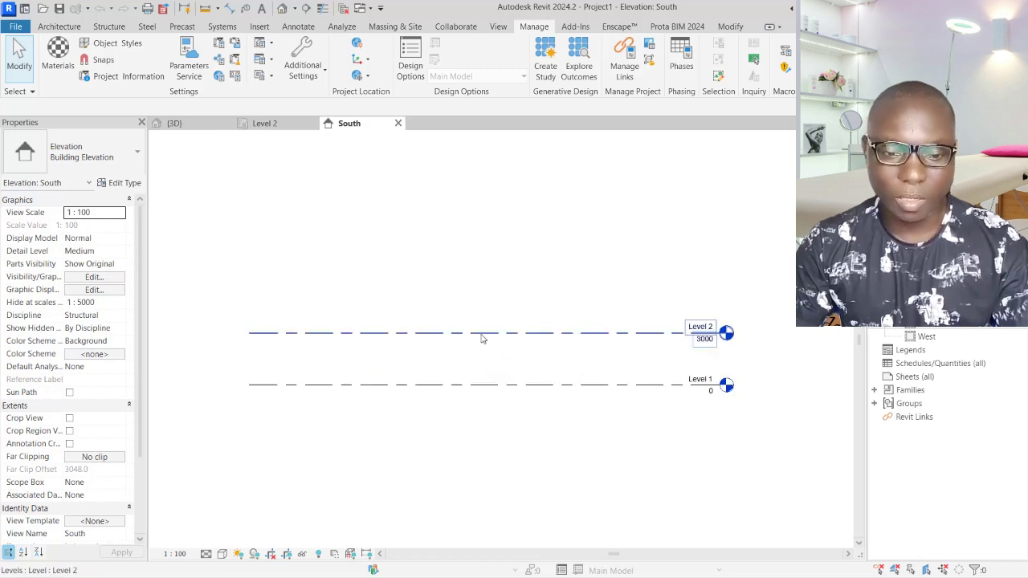
pyautogui.click(372, 334)
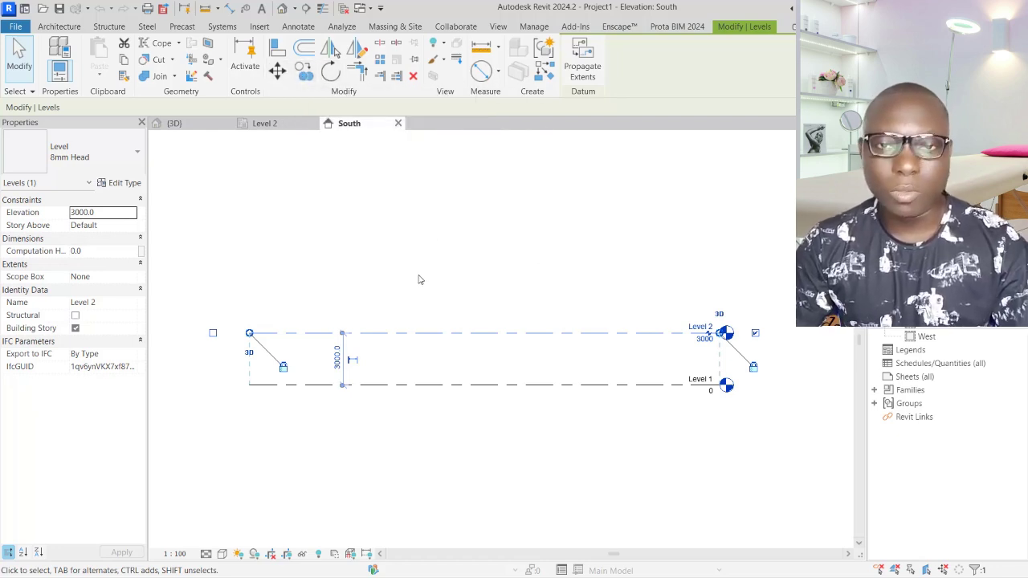
pyautogui.click(305, 70)
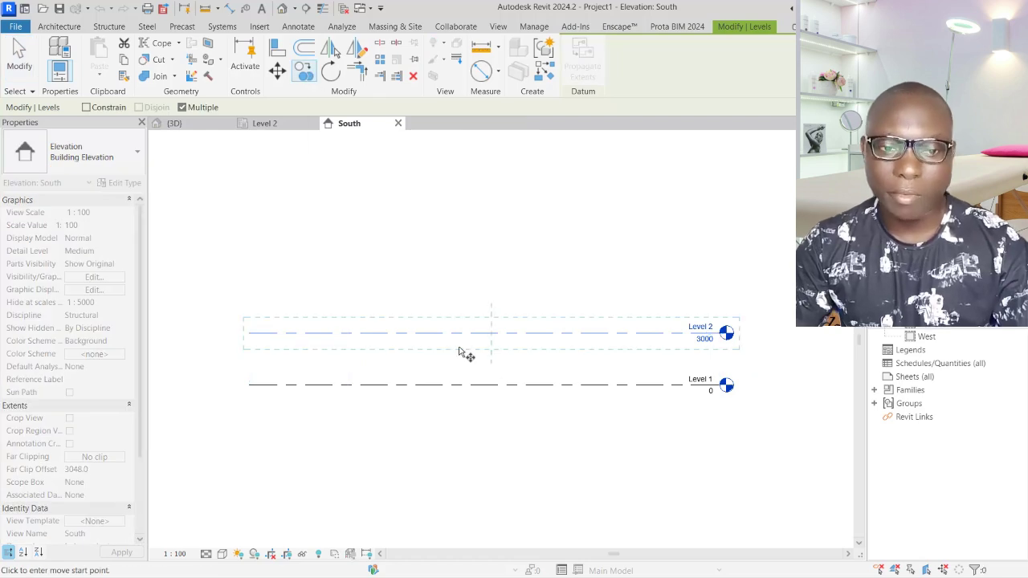
pyautogui.click(431, 335)
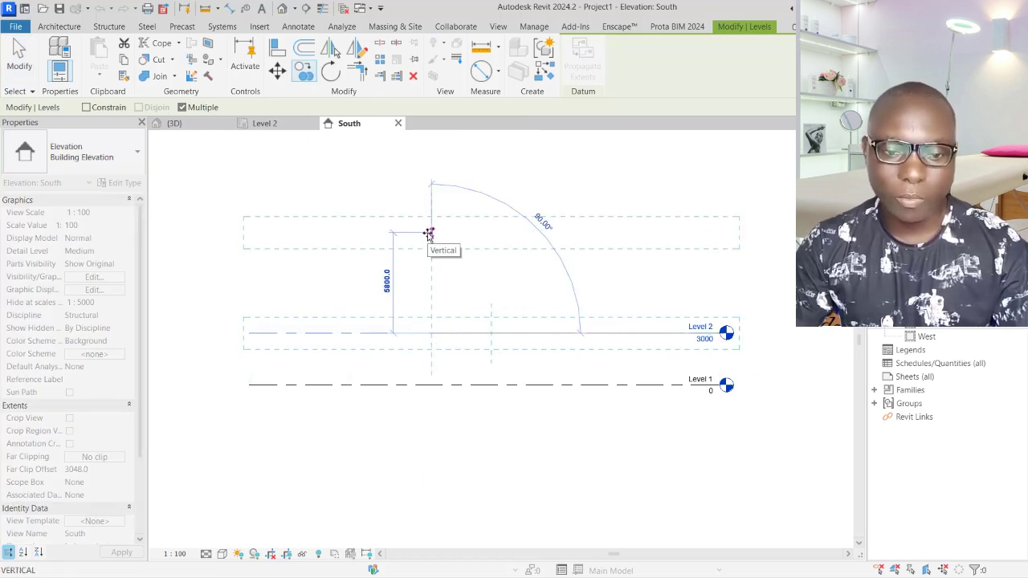
pyautogui.write('300')
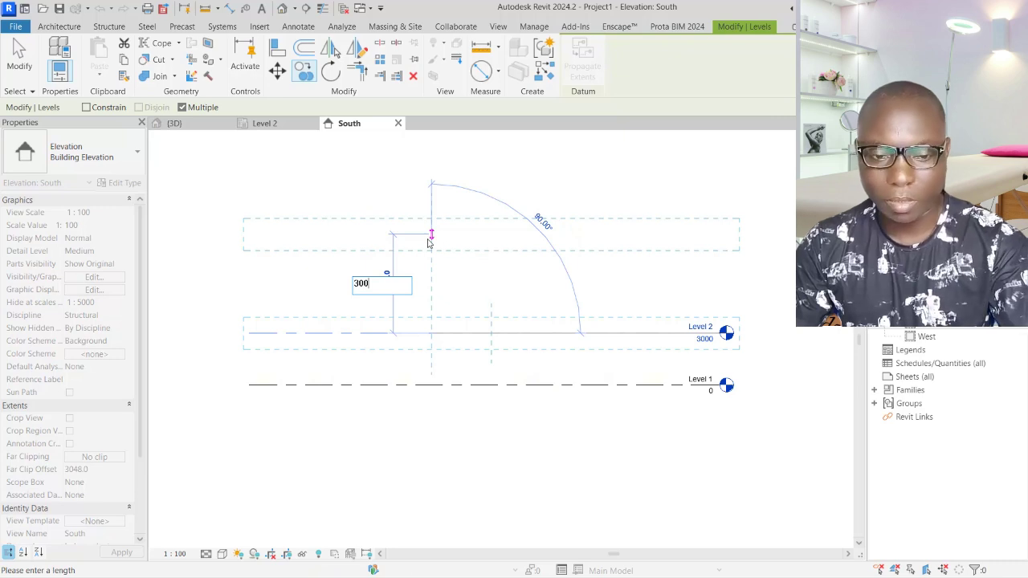
pyautogui.write('0')
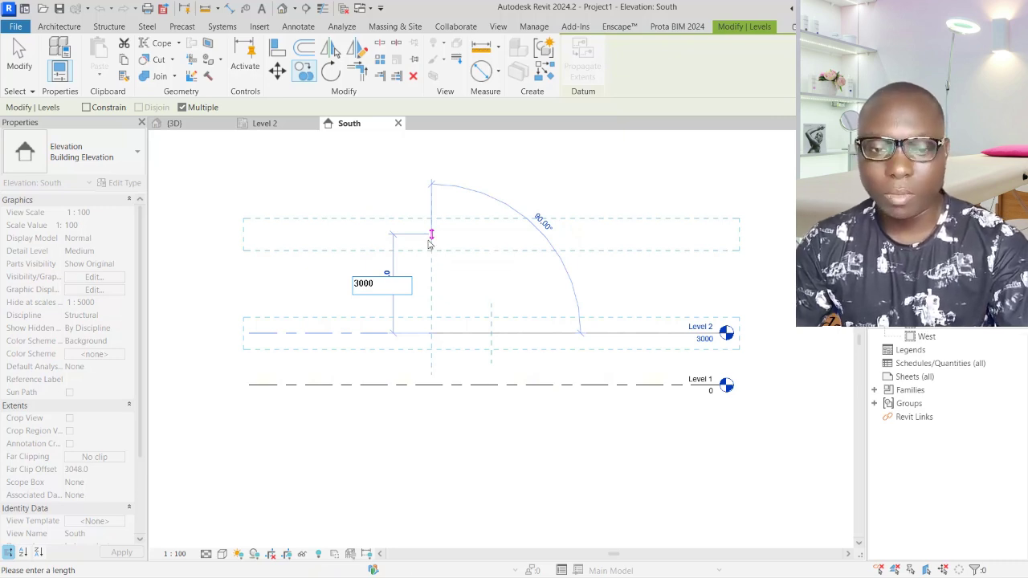
pyautogui.press('Return')
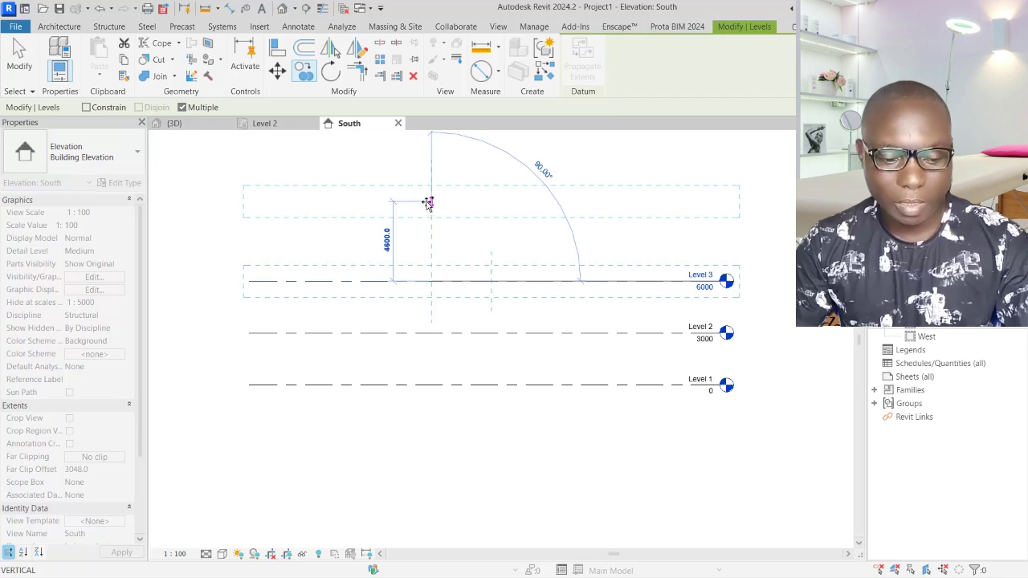
# Place two more level copies above, each 3000 mm higher, at elevations 9000 and 12000
pyautogui.write('30')
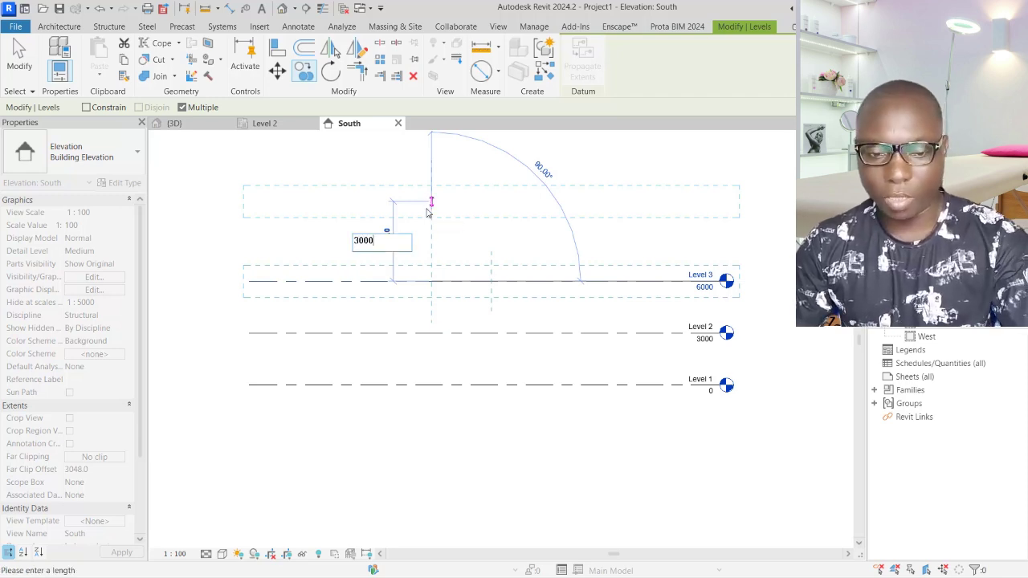
pyautogui.write('00')
pyautogui.press('Return')
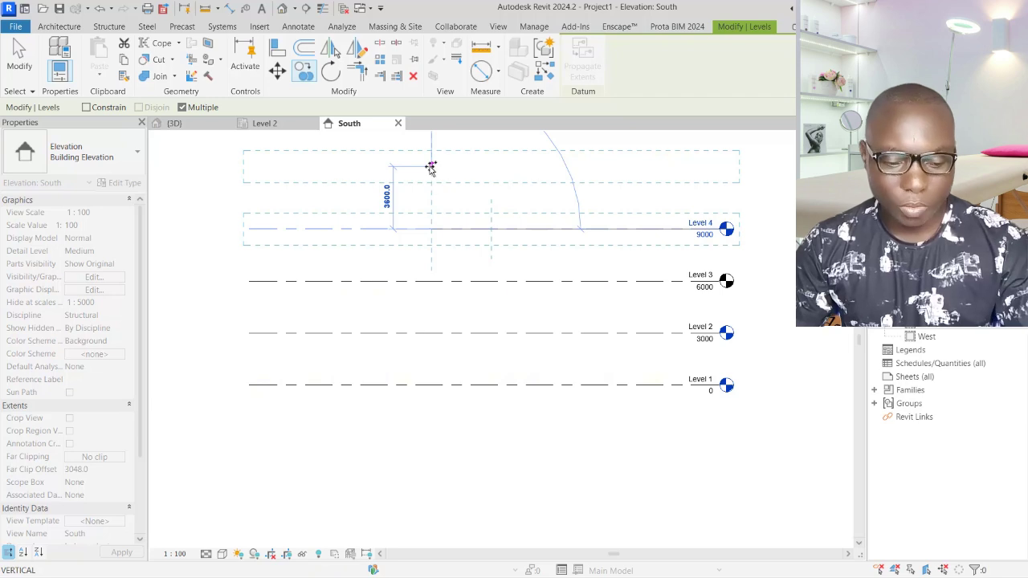
pyautogui.write('3000')
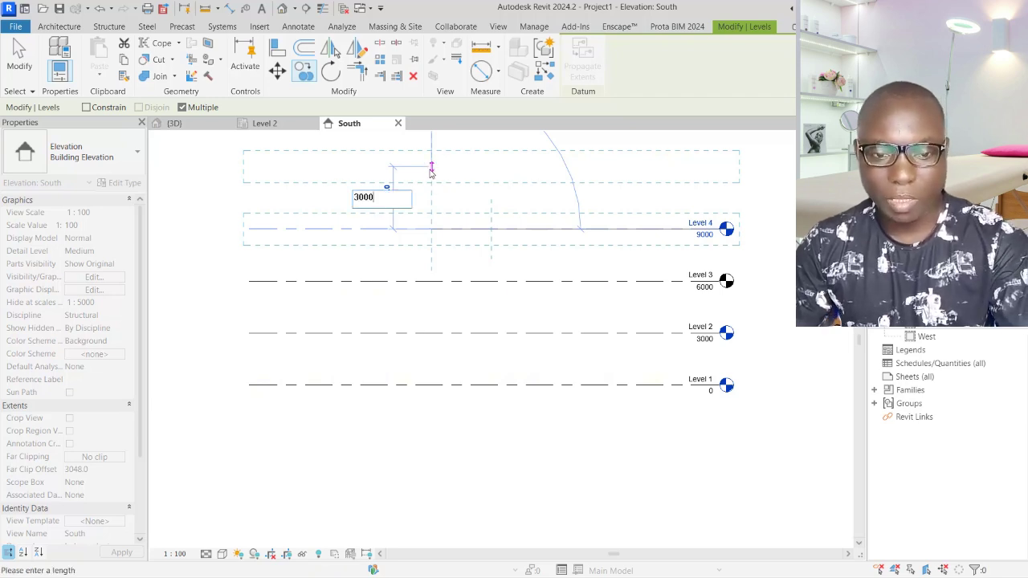
pyautogui.press('Return')
# Add the last two level copies at 3000 mm spacing, at elevations 15000 and 18000, and finish copying
pyautogui.scroll(-2, 466, 383)
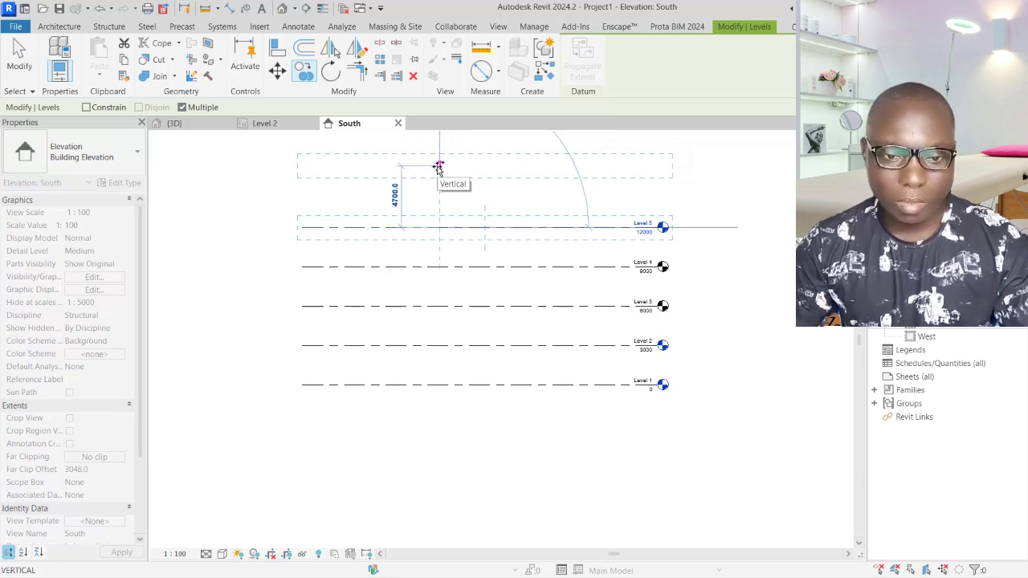
pyautogui.write('3000')
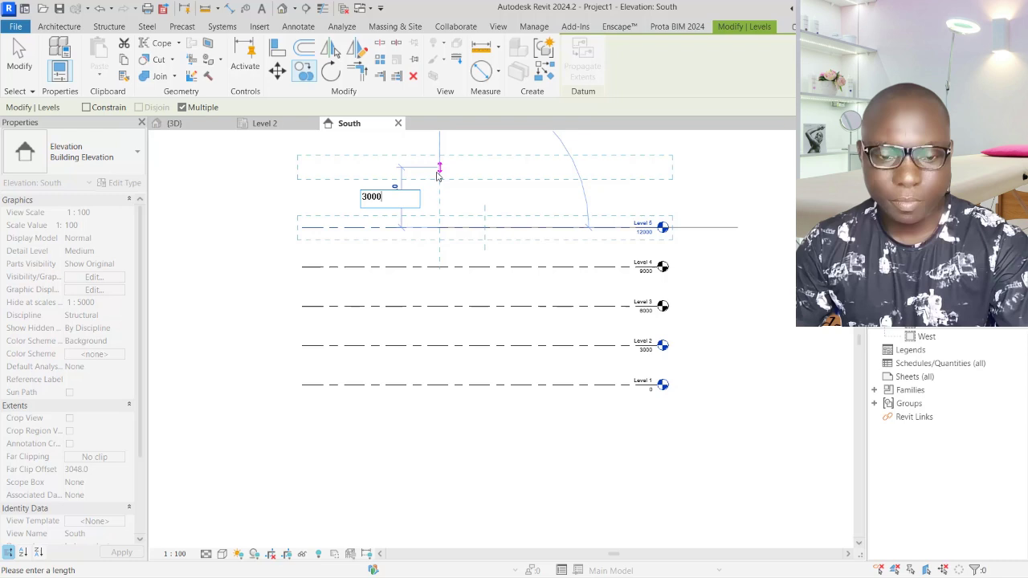
pyautogui.press('Return')
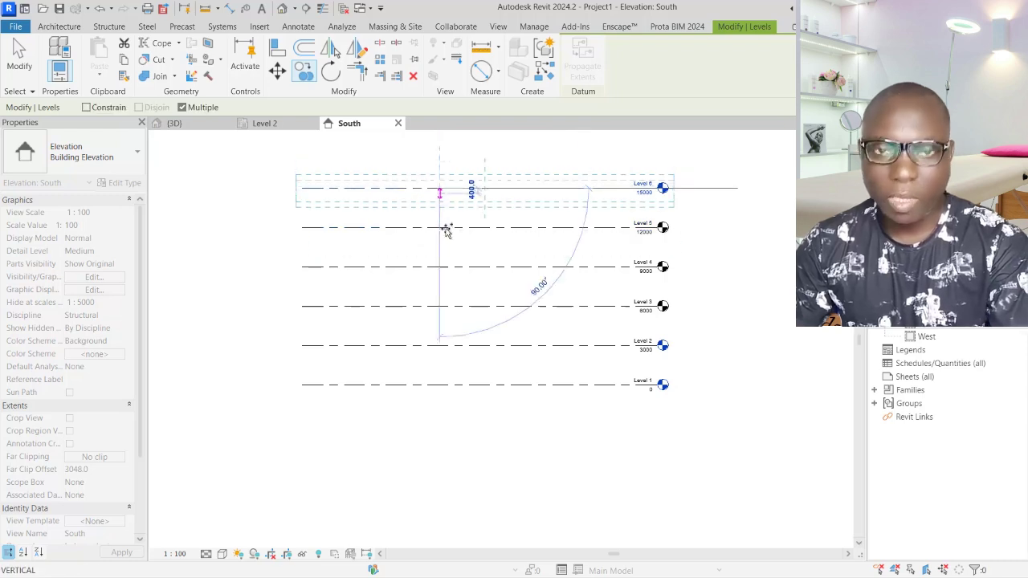
pyautogui.scroll(-2, 442, 227)
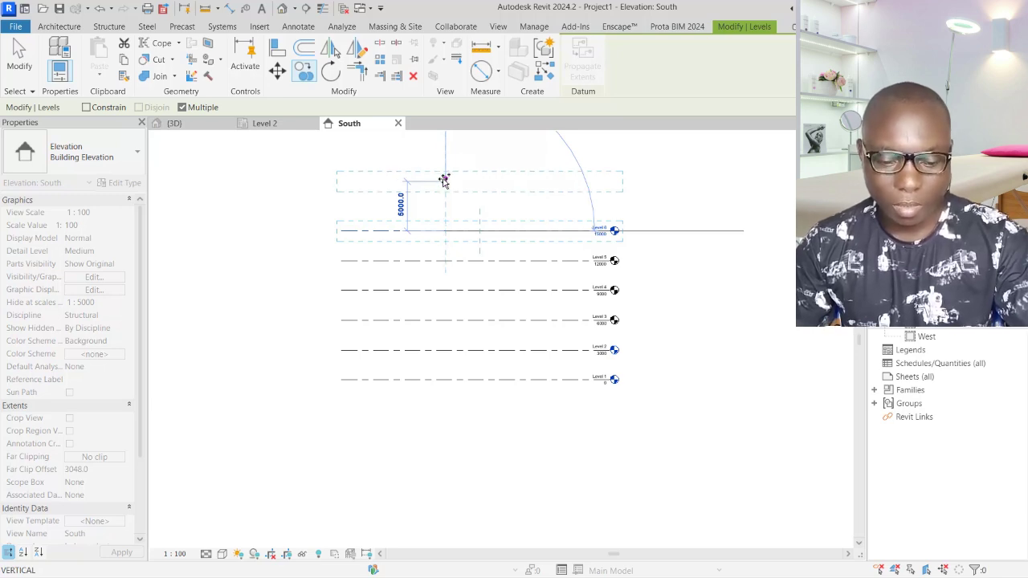
pyautogui.write('300')
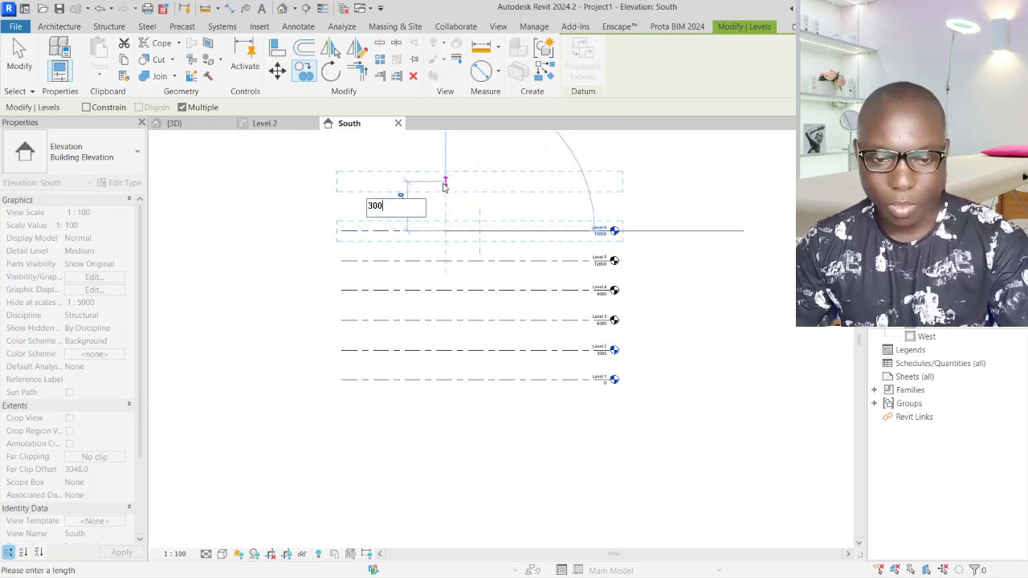
pyautogui.write('0')
pyautogui.press('Return')
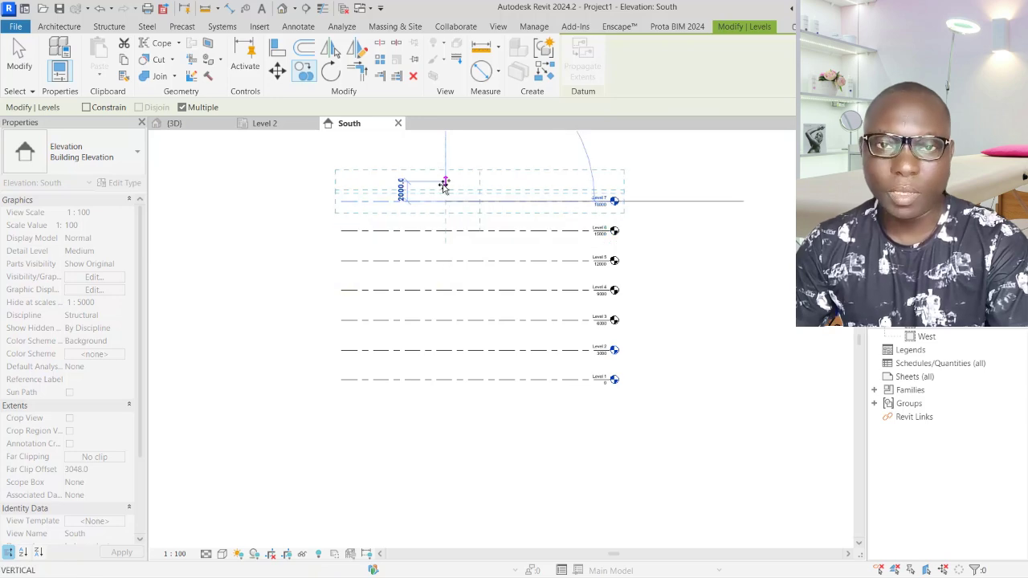
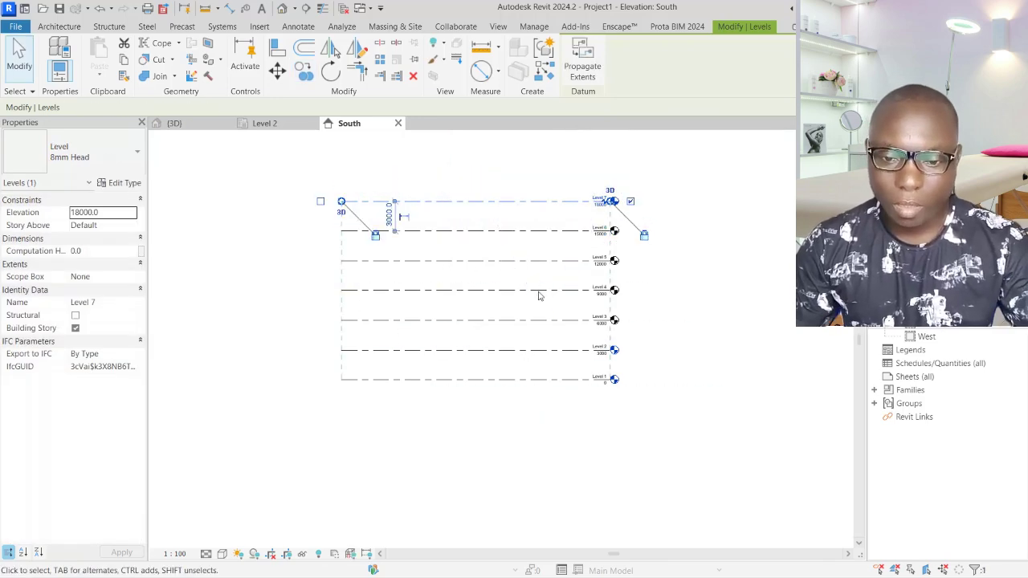
pyautogui.press('Escape')
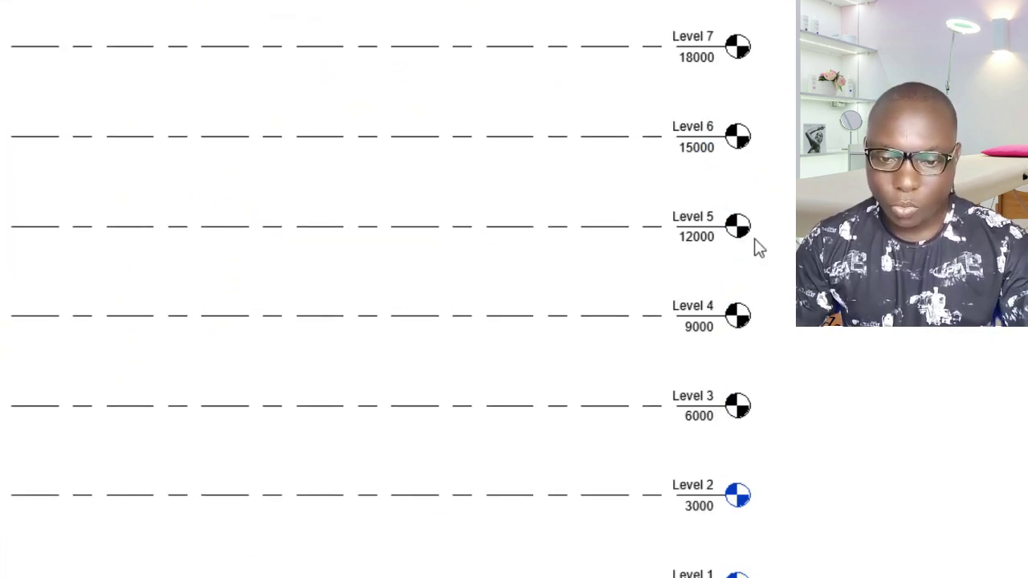
pyautogui.click(712, 48)
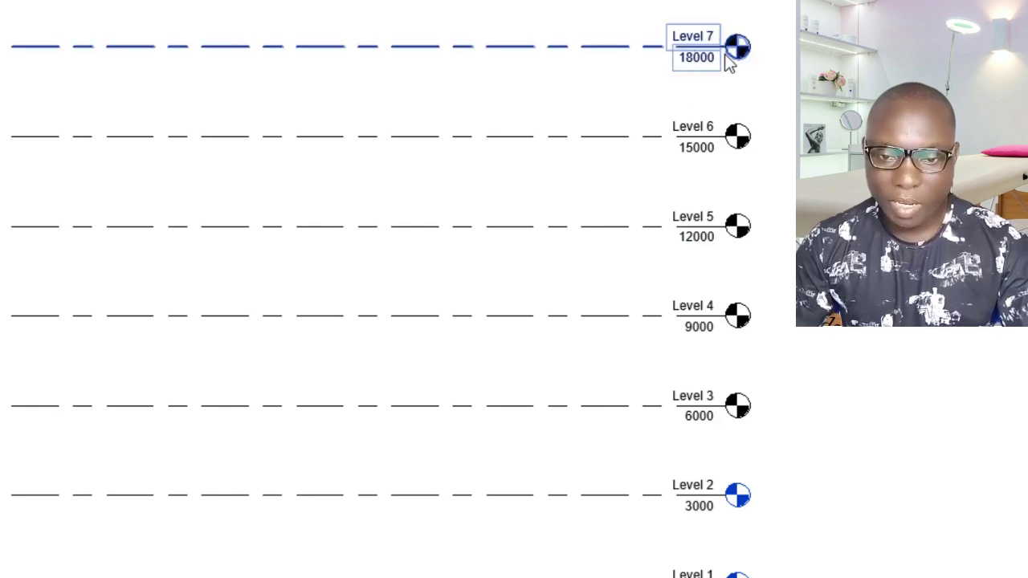
pyautogui.press('Escape')
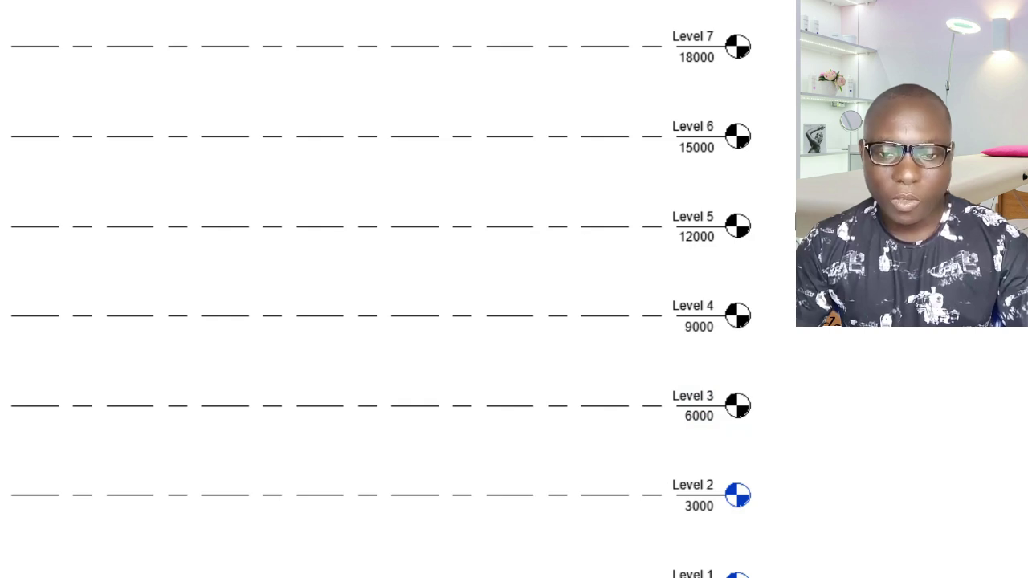
# Examine the names, elevations and head symbols of all levels in the South elevation
pyautogui.scroll(2, 753, 73)
pyautogui.scroll(-2, 408, 108)
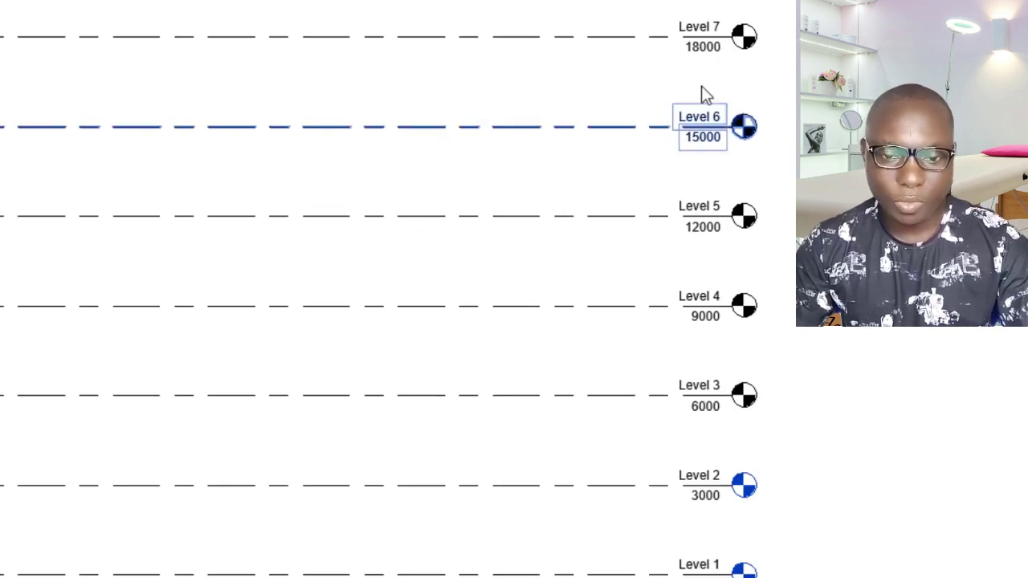
pyautogui.scroll(1, 699, 89)
pyautogui.scroll(-1, 727, 277)
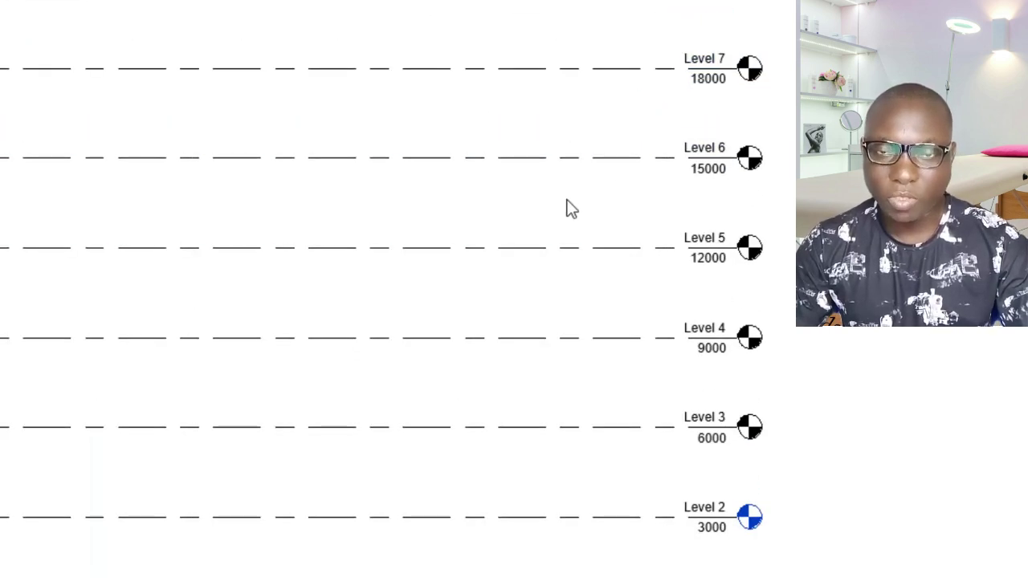
pyautogui.scroll(-1, 196, 77)
pyautogui.click(196, 72)
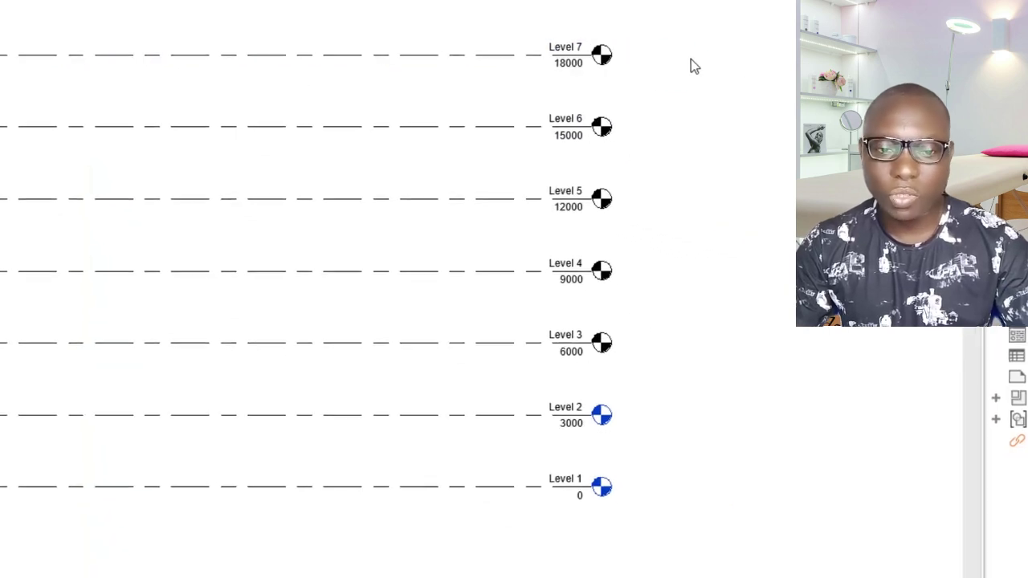
pyautogui.press('Escape')
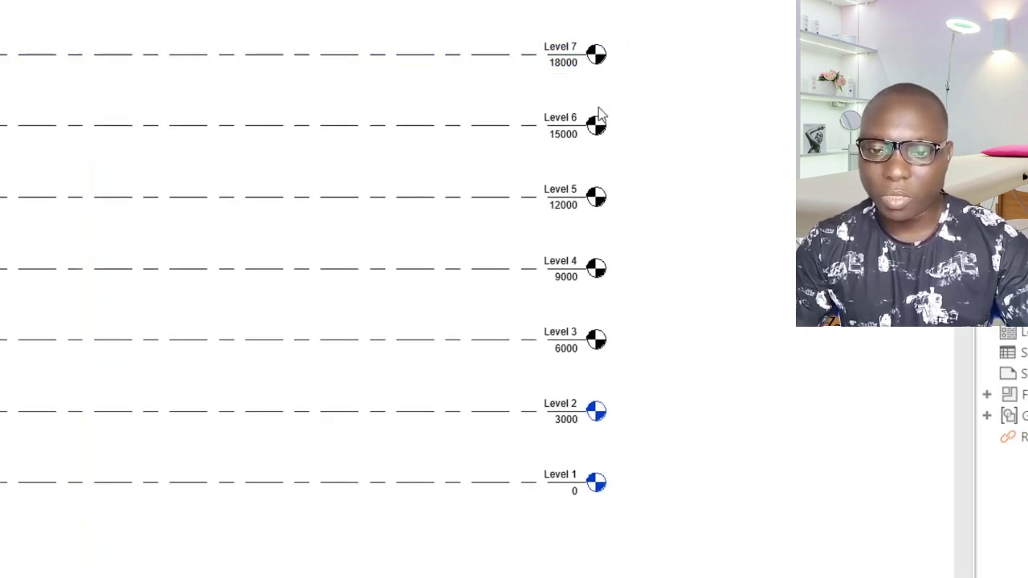
pyautogui.scroll(4, 595, 474)
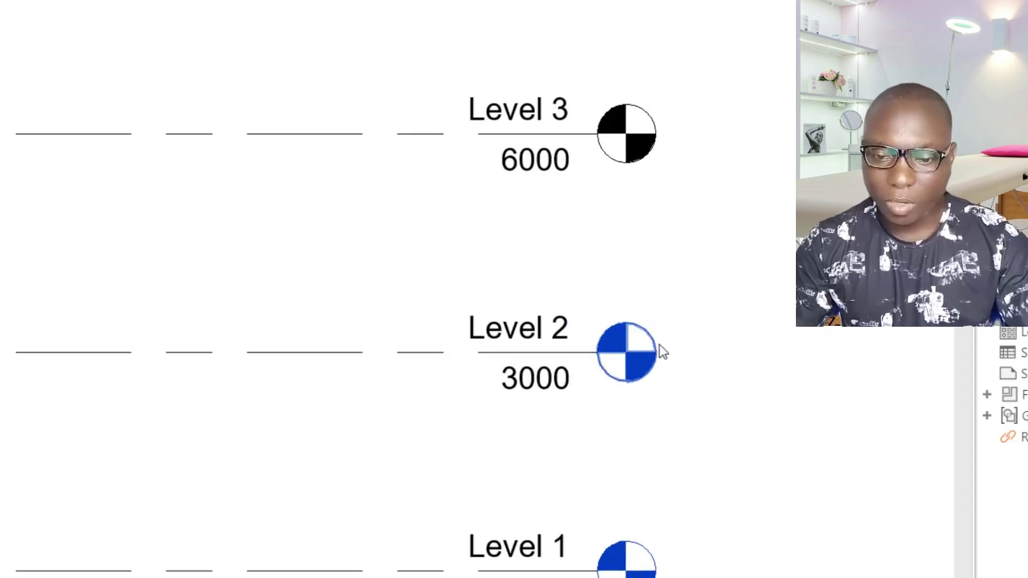
pyautogui.scroll(-5, 647, 544)
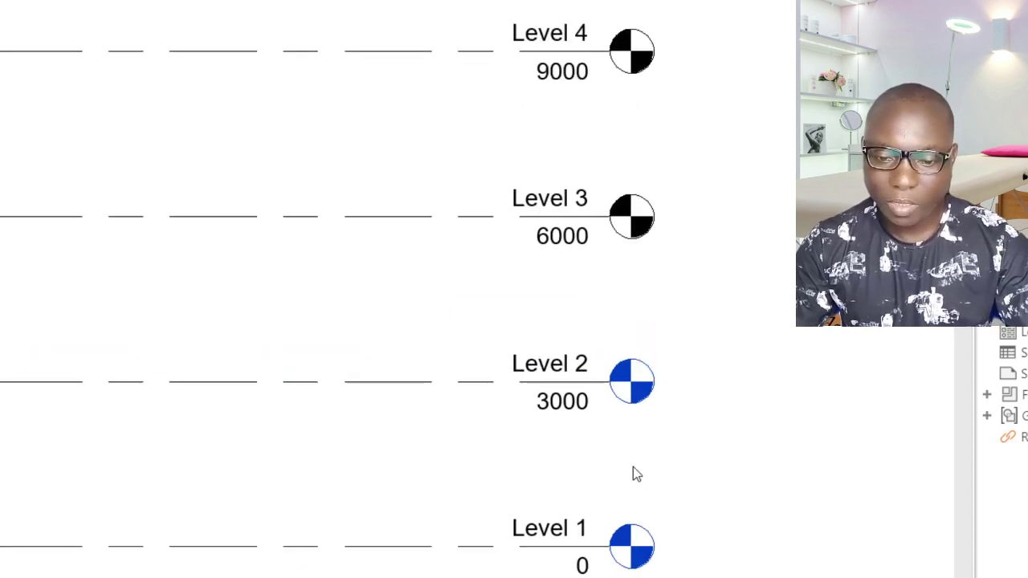
pyautogui.click(639, 352)
pyautogui.press('Escape')
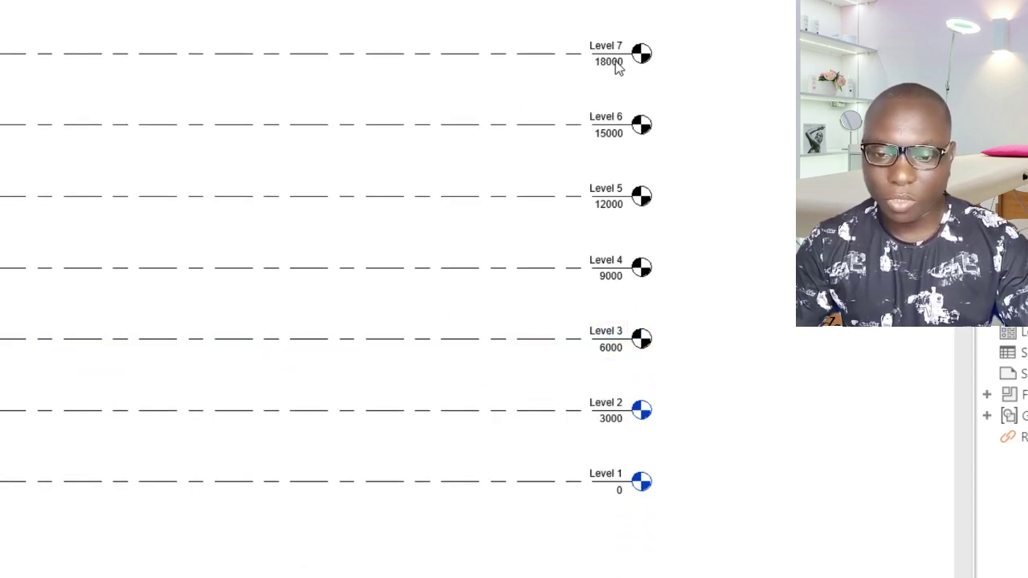
pyautogui.click(648, 208)
pyautogui.click(647, 129)
pyautogui.scroll(2, 653, 120)
pyautogui.press('Escape')
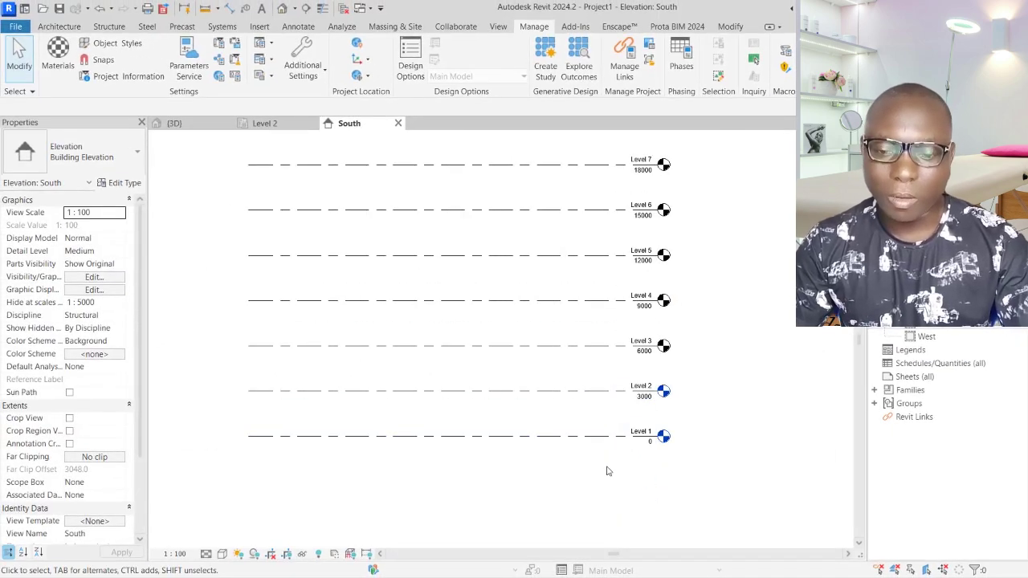
# Copy Level 1 vertically downward by 1500 mm to add a level at elevation -1500
pyautogui.scroll(1, 610, 466)
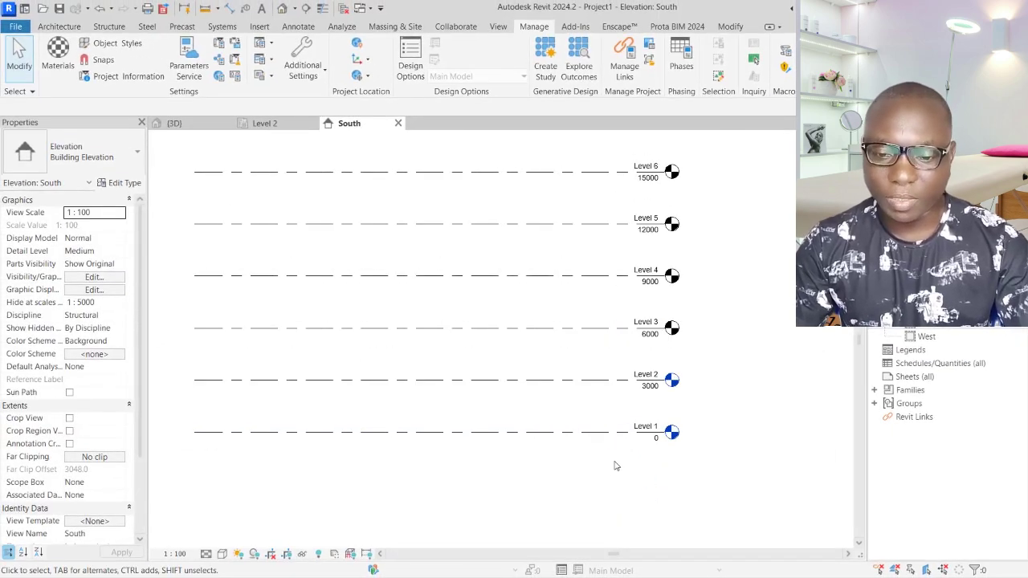
pyautogui.click(559, 434)
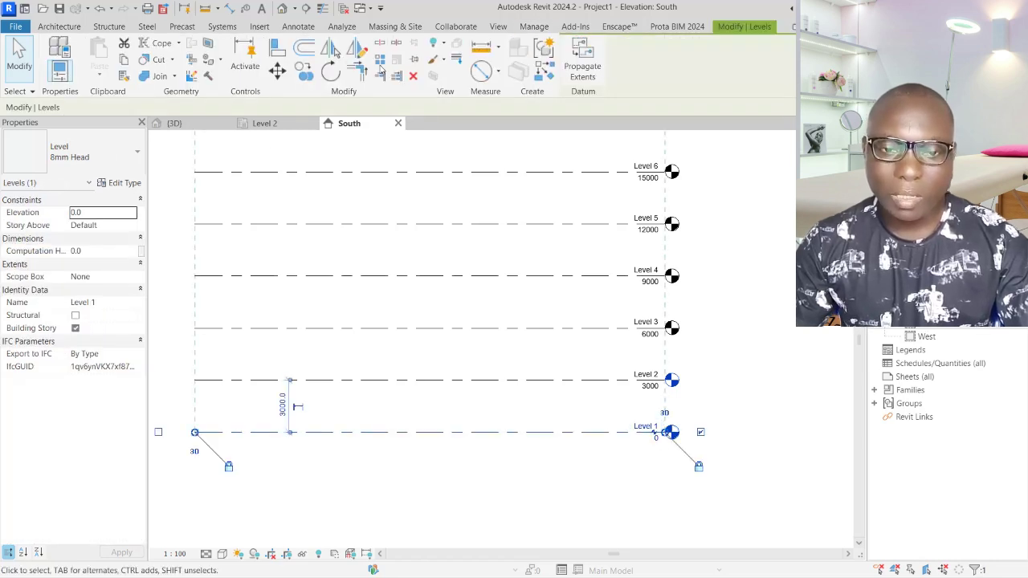
pyautogui.click(305, 71)
pyautogui.click(499, 434)
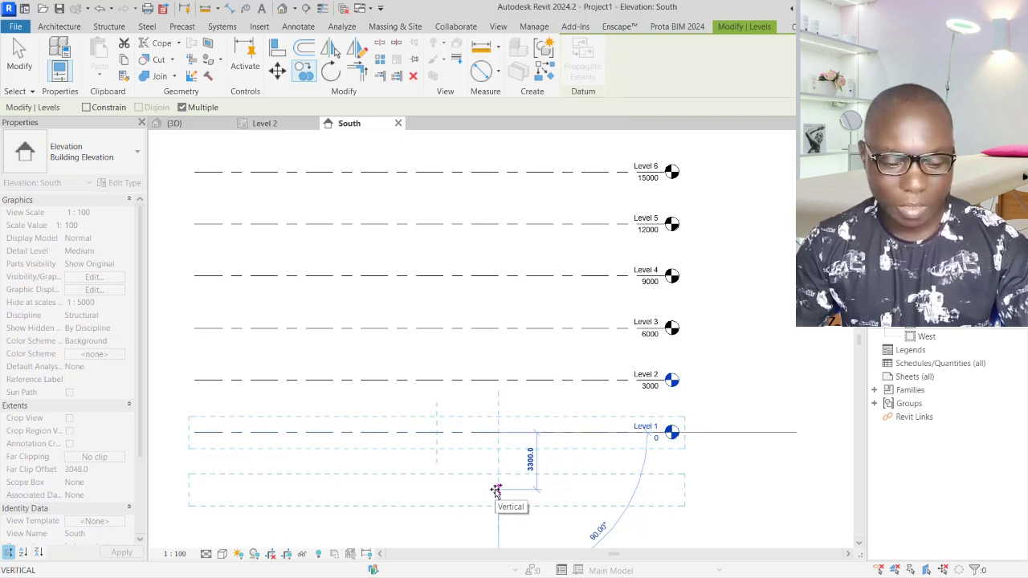
pyautogui.write('1')
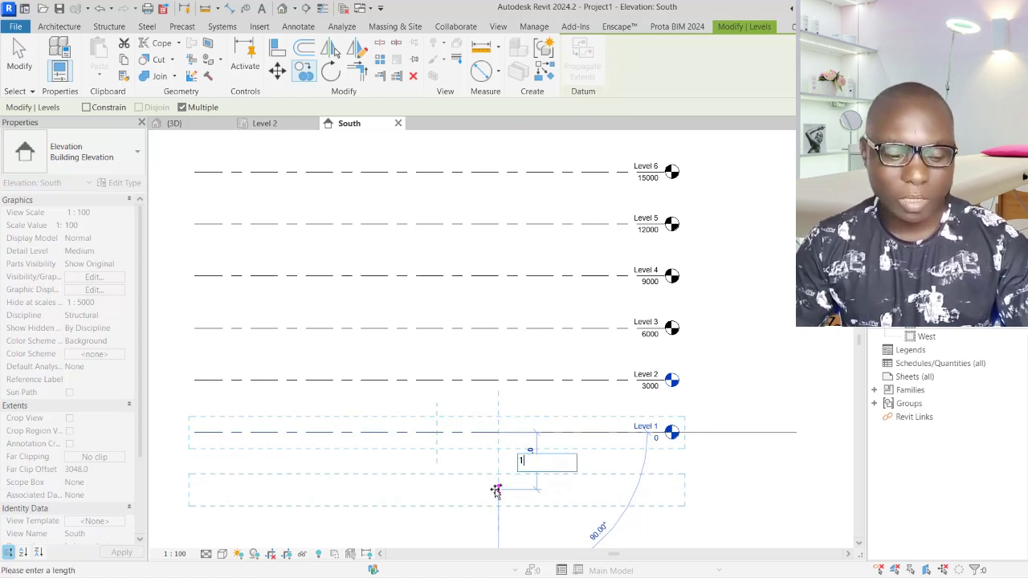
pyautogui.write('500')
pyautogui.press('Return')
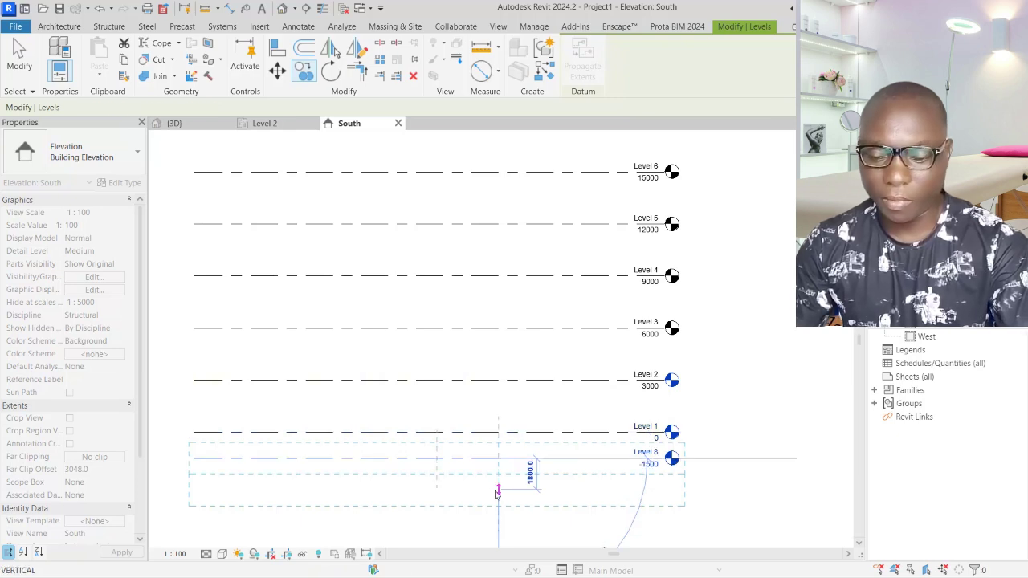
pyautogui.press('Escape')
# Rename the new level at elevation -1500 to FDT and deselect it
pyautogui.scroll(2, 655, 490)
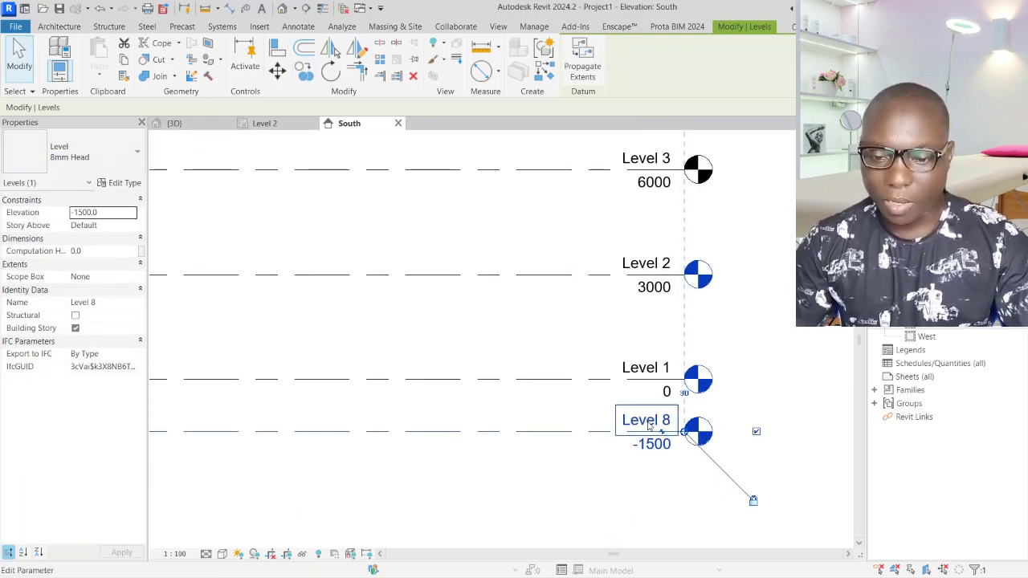
pyautogui.click(661, 420)
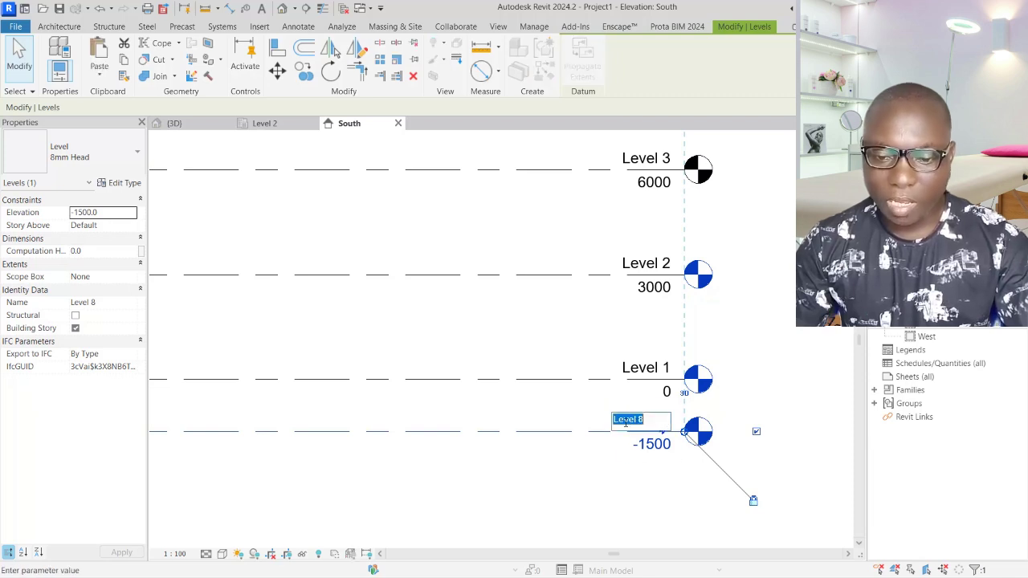
pyautogui.write('f')
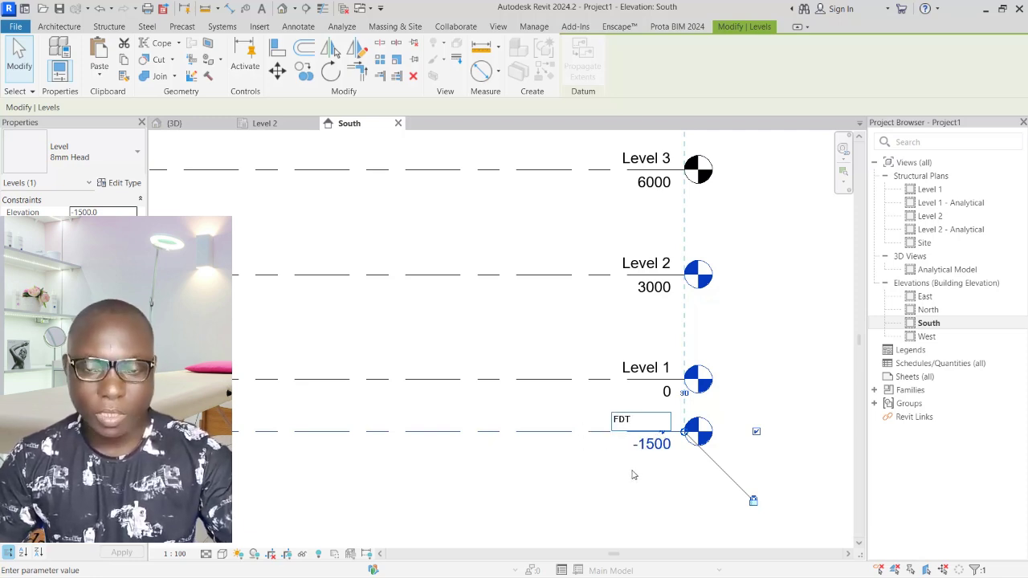
pyautogui.press('Return')
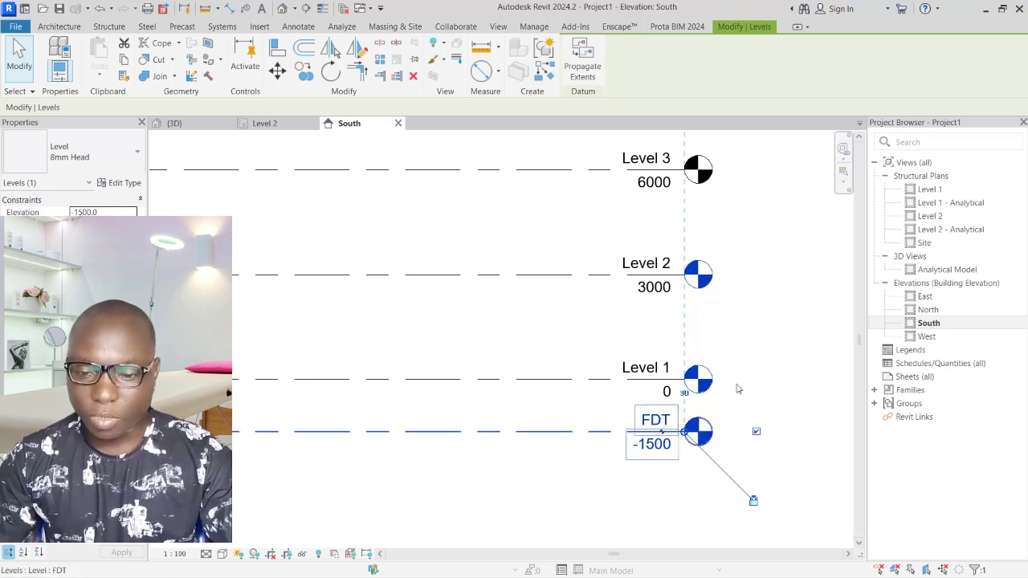
pyautogui.click(800, 315)
# Examine the full set of levels from FDT up to Level 7 in the South elevation, including their head symbols
pyautogui.scroll(-1, 666, 426)
pyautogui.scroll(-1, 665, 426)
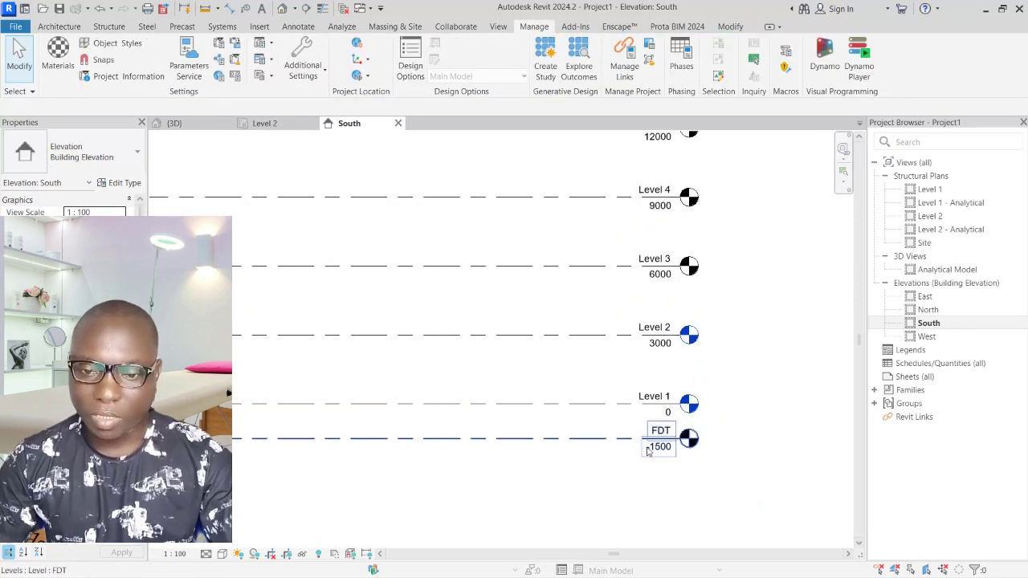
pyautogui.scroll(-1, 663, 375)
pyautogui.scroll(-1, 664, 353)
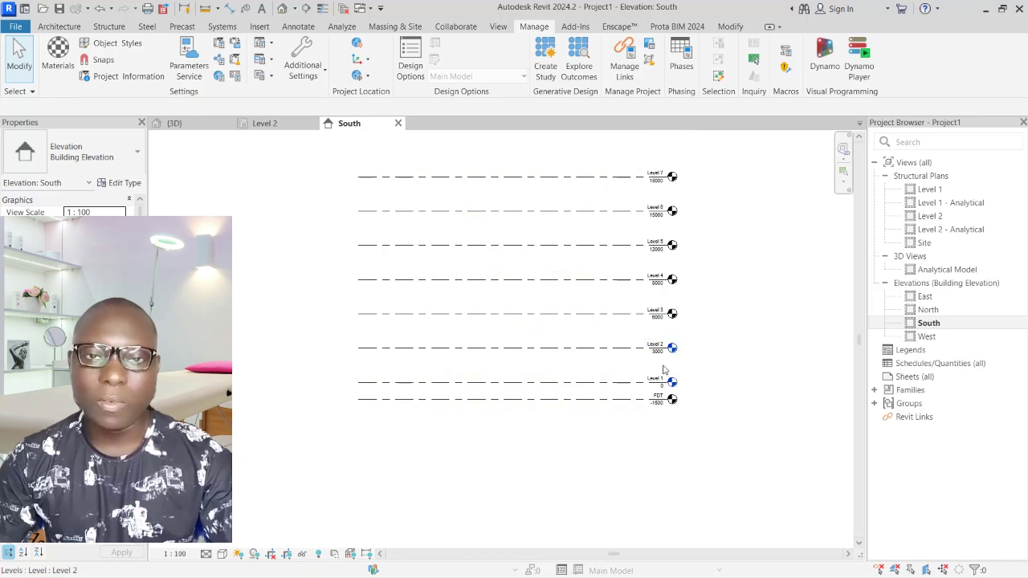
pyautogui.scroll(1, 693, 317)
pyautogui.scroll(1, 683, 232)
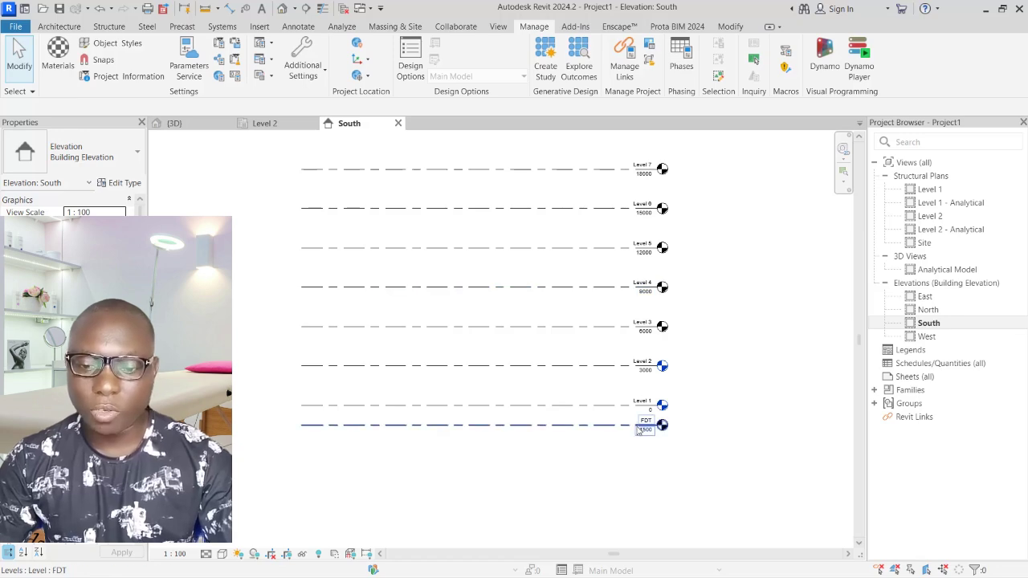
pyautogui.scroll(1, 659, 368)
pyautogui.scroll(3, 659, 377)
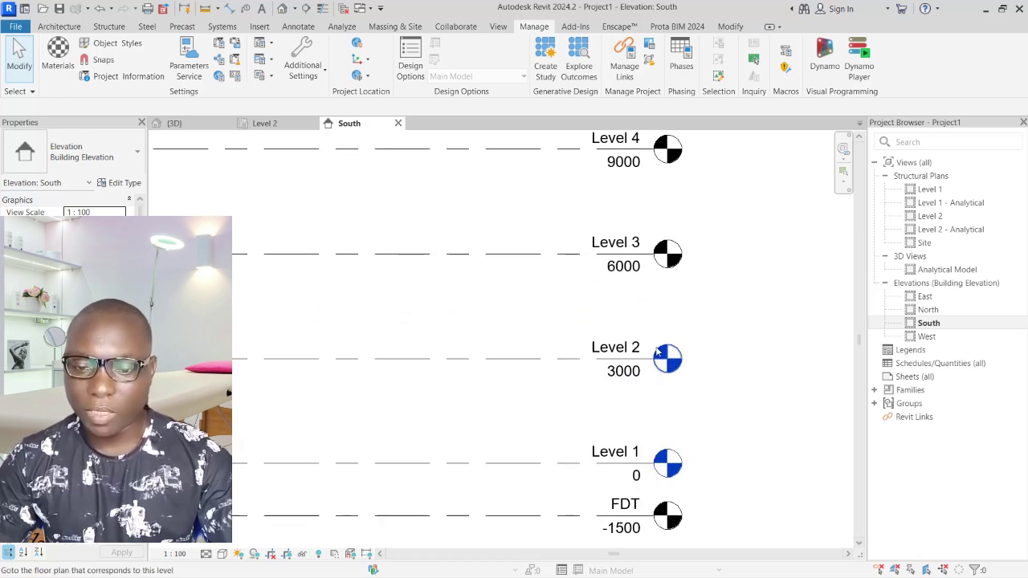
pyautogui.scroll(1, 662, 351)
pyautogui.scroll(-3, 651, 365)
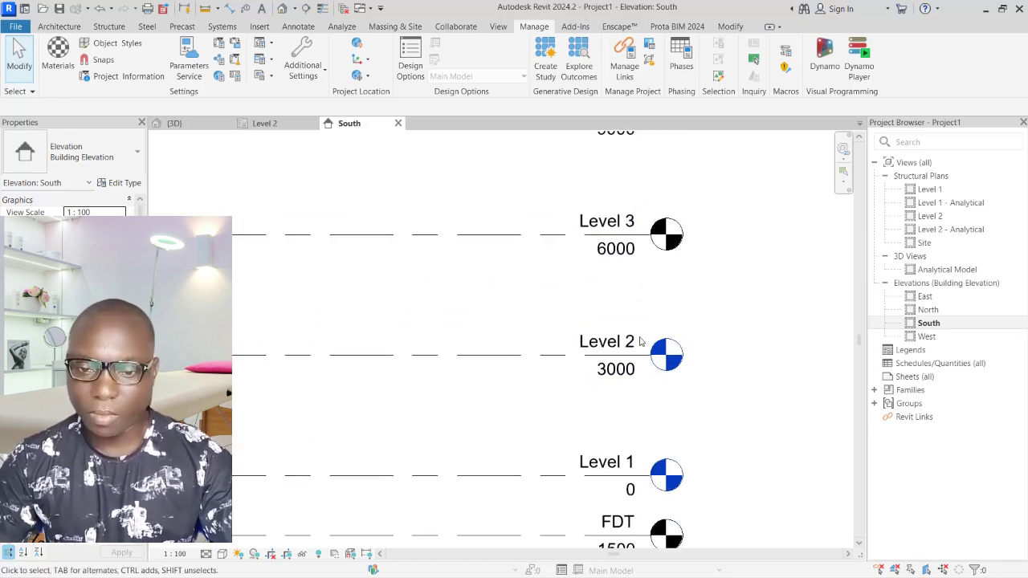
pyautogui.scroll(1, 628, 378)
pyautogui.scroll(-3, 618, 426)
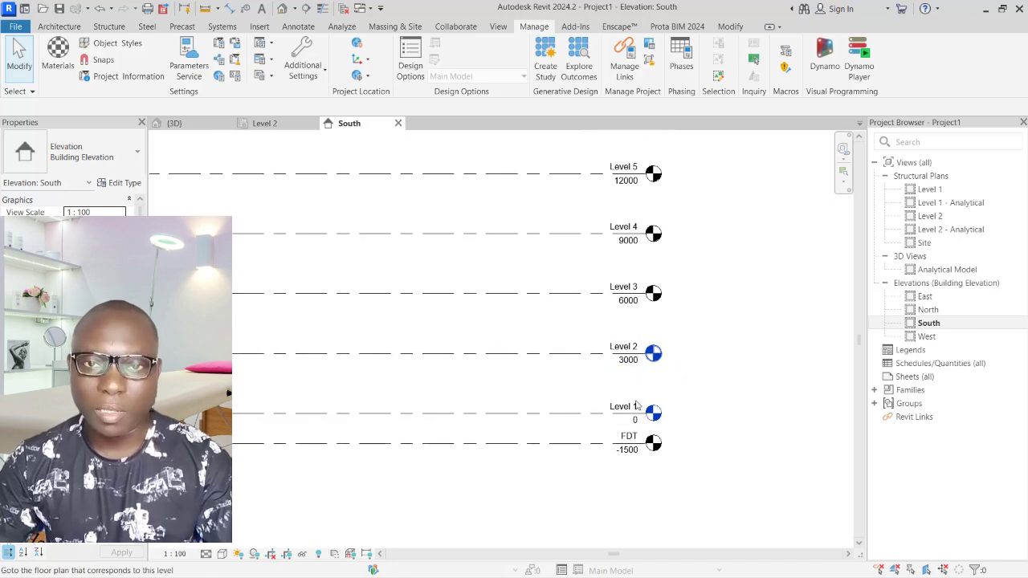
pyautogui.scroll(-1, 511, 428)
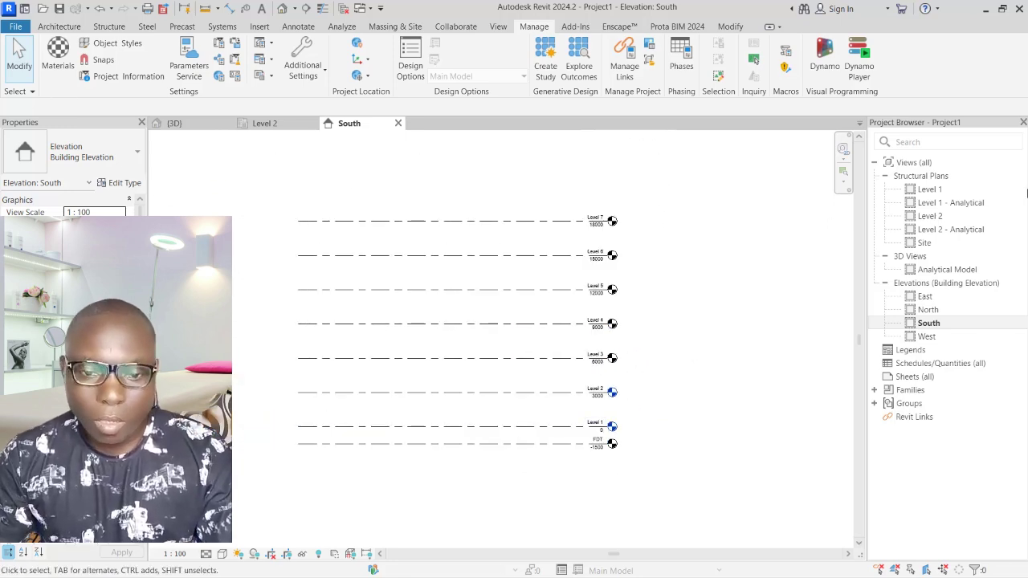
# Open the Level 1 structural plan and frame its four elevation markers
pyautogui.doubleClick(931, 191)
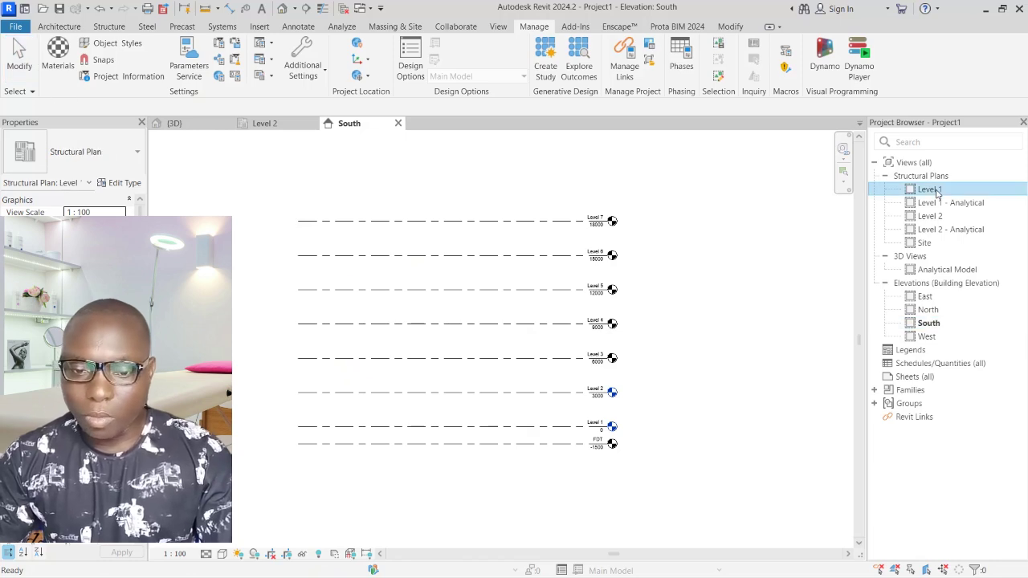
pyautogui.scroll(-2, 520, 313)
pyautogui.scroll(1, 523, 321)
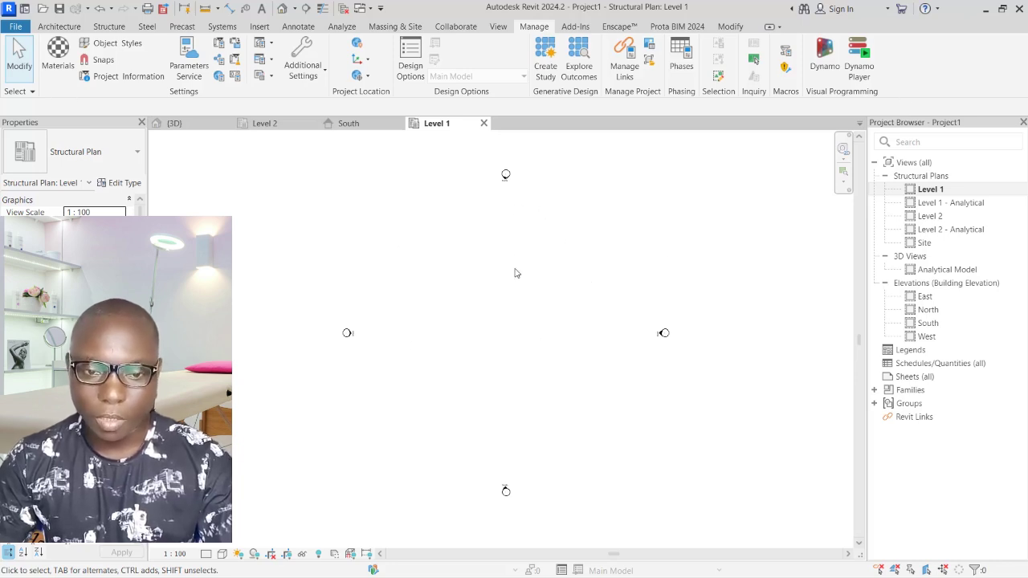
pyautogui.scroll(1, 486, 320)
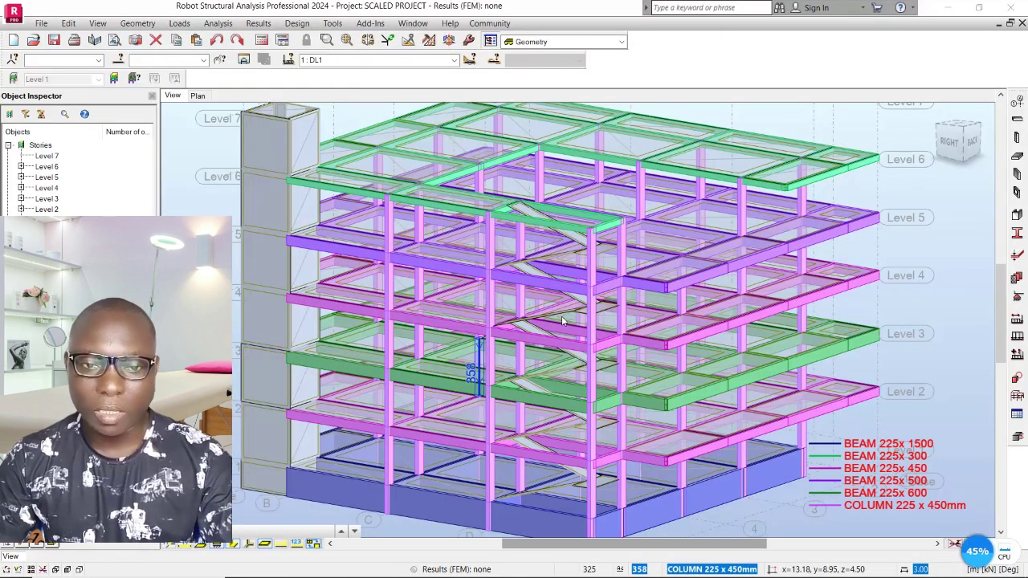
# Switch to Robot Structural Analysis and examine the building model's storeys, grids, beams and columns
pyautogui.scroll(-3, 562, 321)
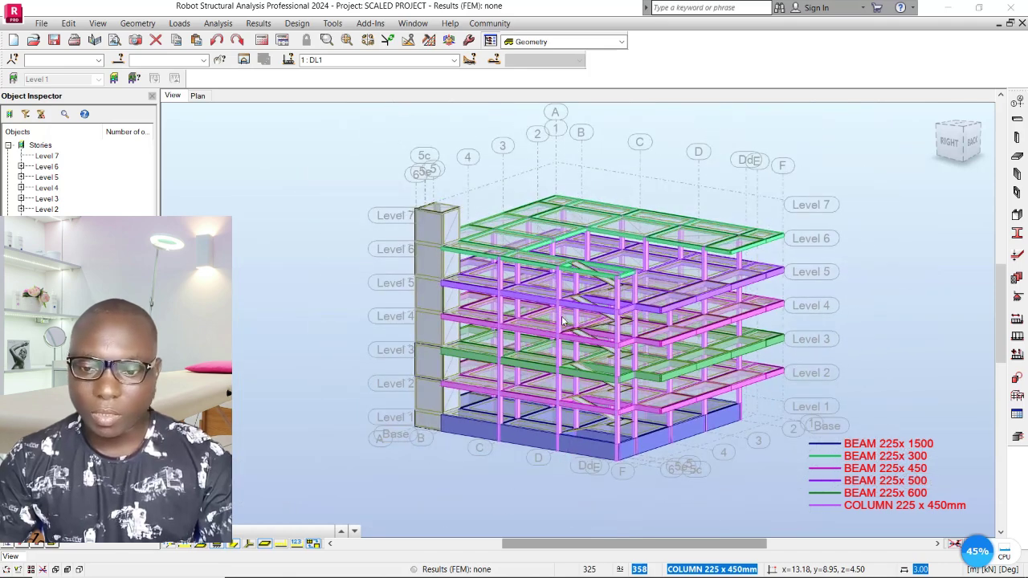
pyautogui.rightClick(540, 405)
pyautogui.click(882, 287)
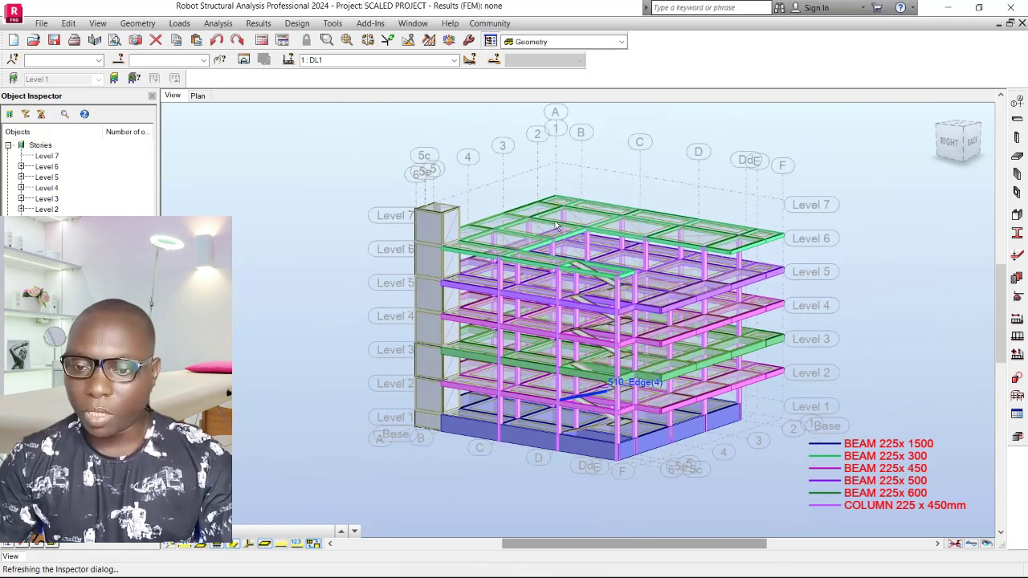
pyautogui.scroll(5, 666, 200)
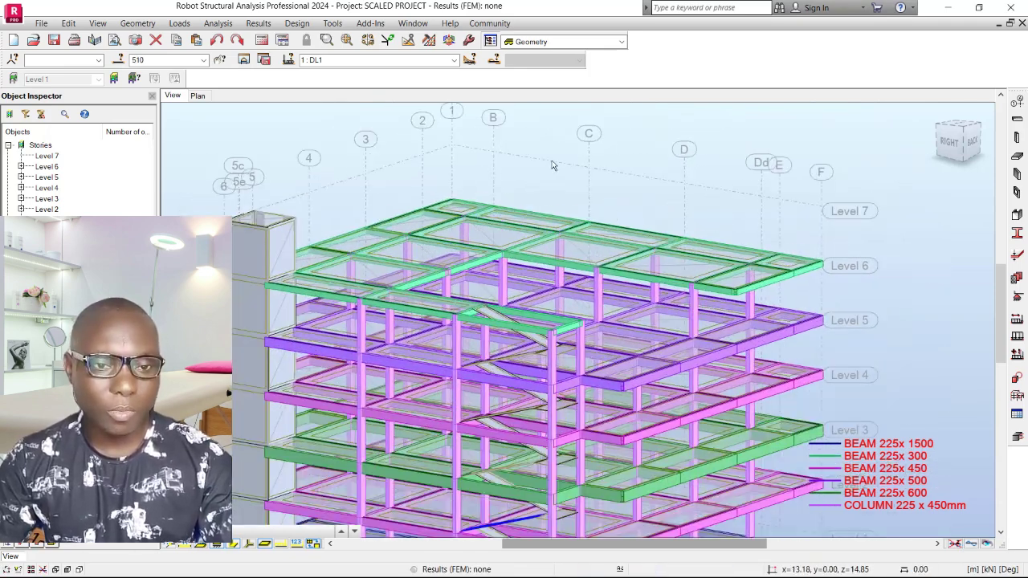
# Switch to the AutoCAD drawing of the slab plans and examine the grid, column and panel layout beside the 1st floor plan
pyautogui.click(1011, 8)
pyautogui.click(537, 326)
pyautogui.scroll(2, 532, 334)
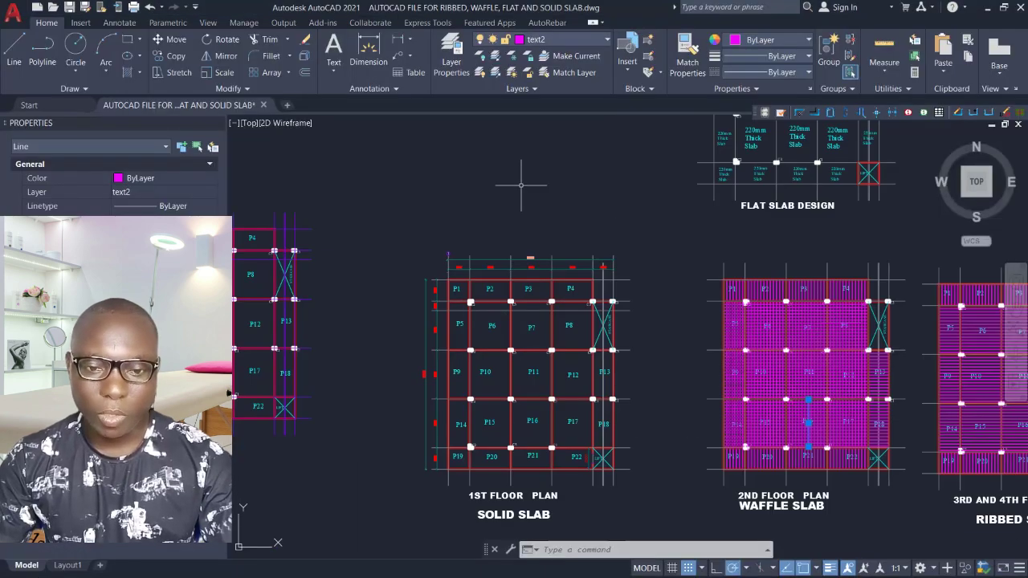
pyautogui.scroll(-2, 498, 197)
pyautogui.scroll(2, 300, 274)
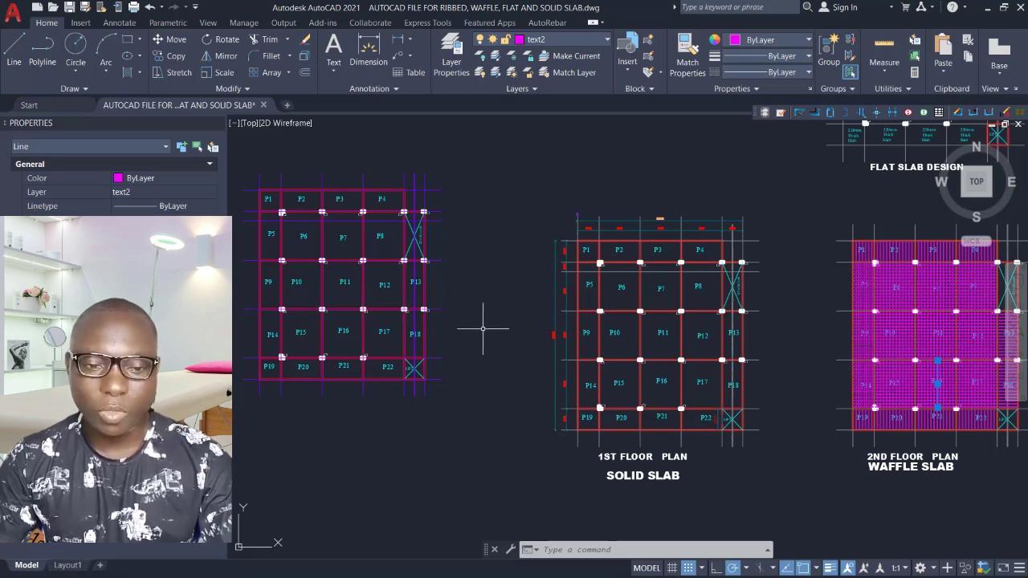
pyautogui.scroll(-2, 485, 335)
pyautogui.scroll(2, 566, 320)
pyautogui.scroll(2, 595, 239)
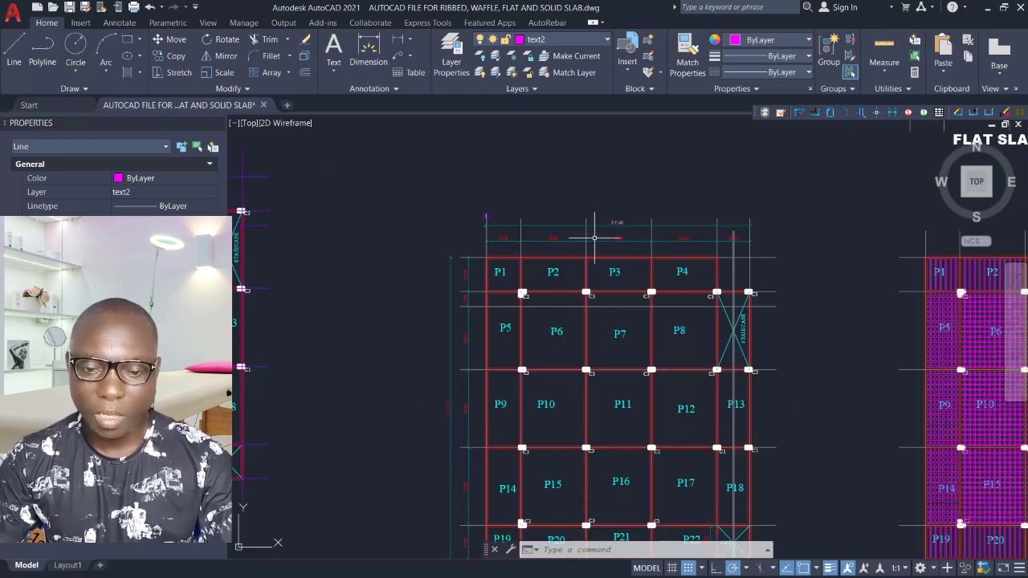
pyautogui.scroll(-4, 514, 311)
pyautogui.scroll(6, 398, 265)
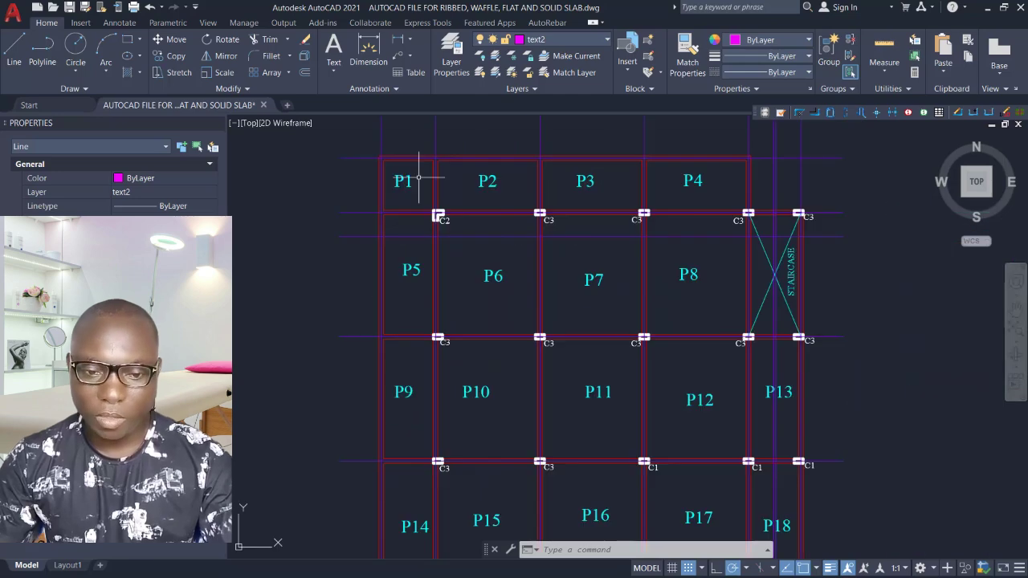
pyautogui.scroll(-2, 471, 337)
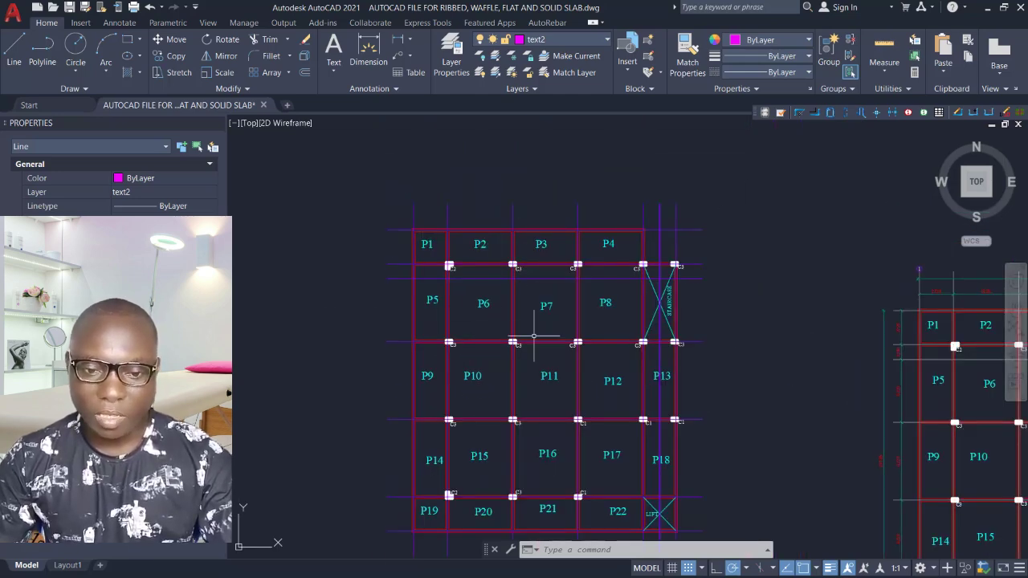
# Return to the Level 1 structural plan in Revit and bring up the structural modelling tools
pyautogui.scroll(2, 480, 277)
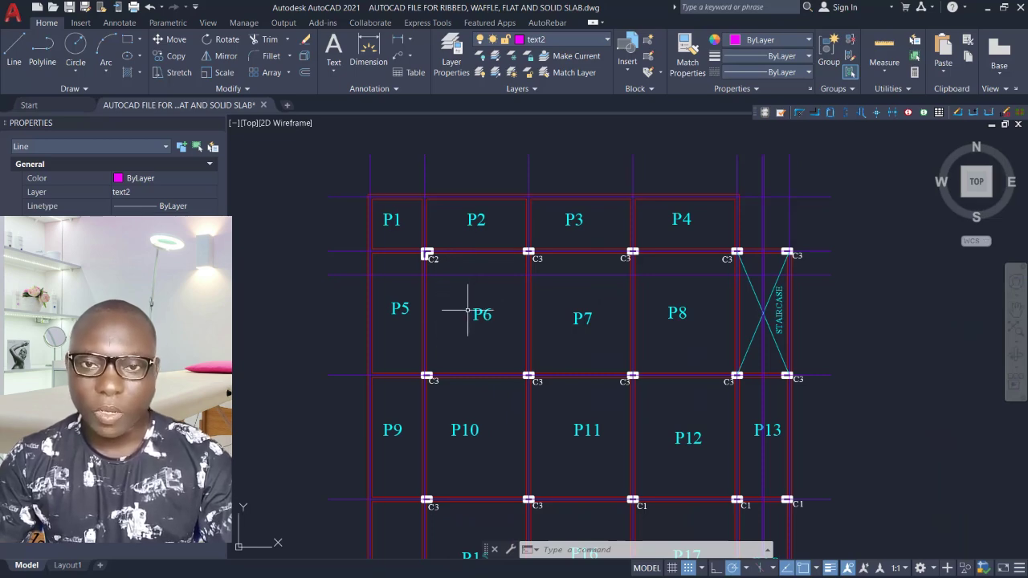
pyautogui.click(865, 170)
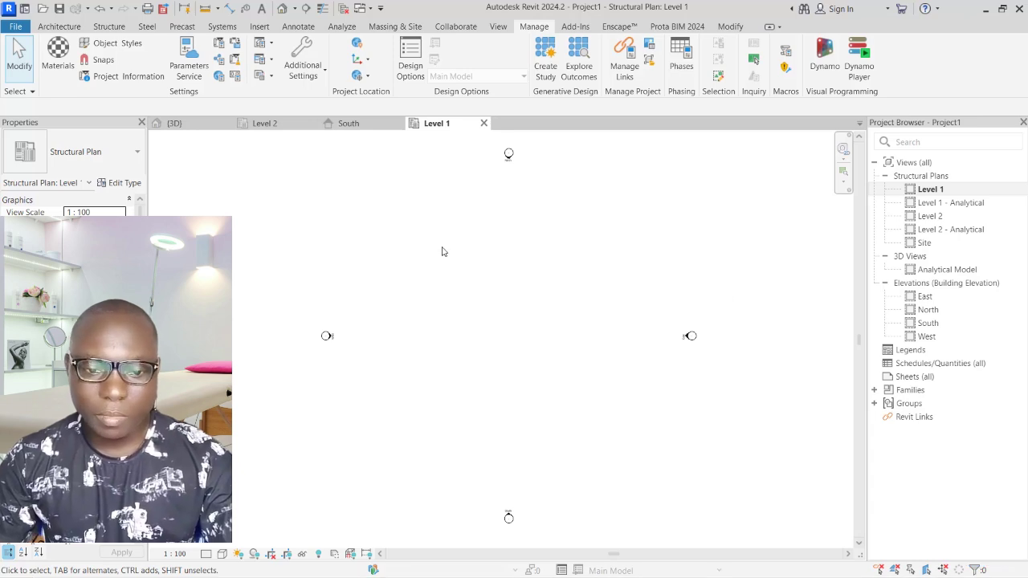
pyautogui.click(107, 26)
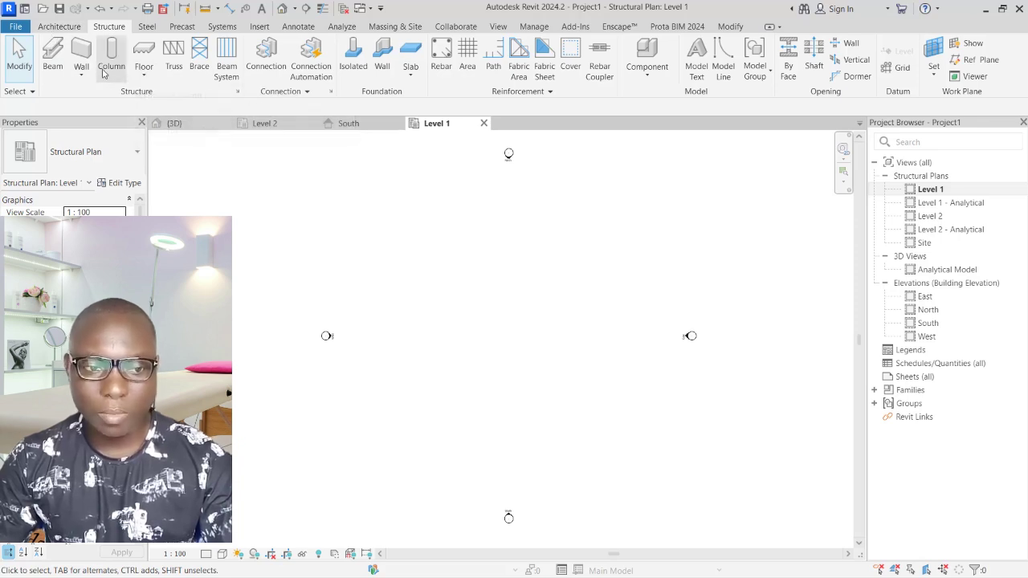
pyautogui.click(144, 74)
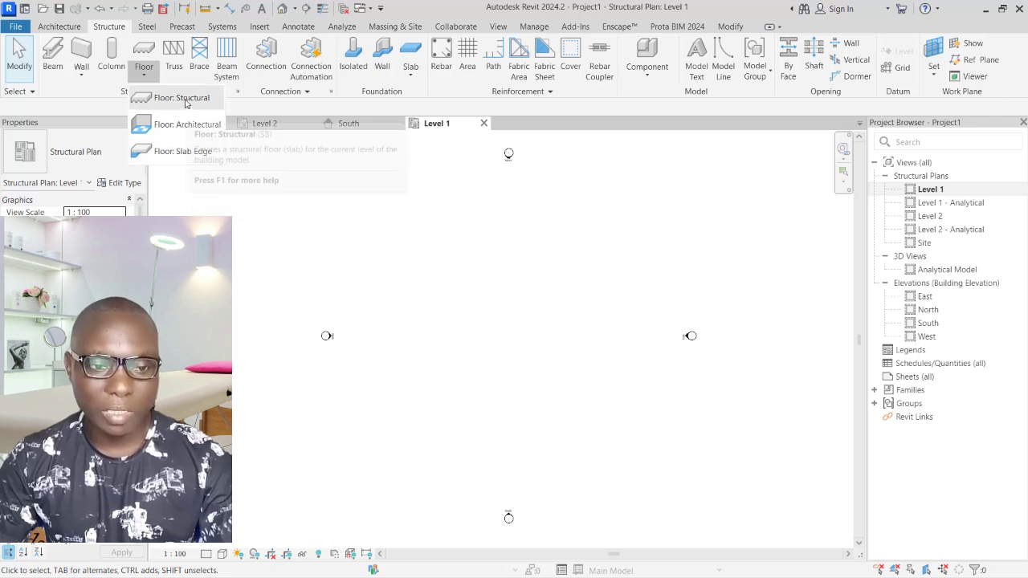
pyautogui.click(630, 262)
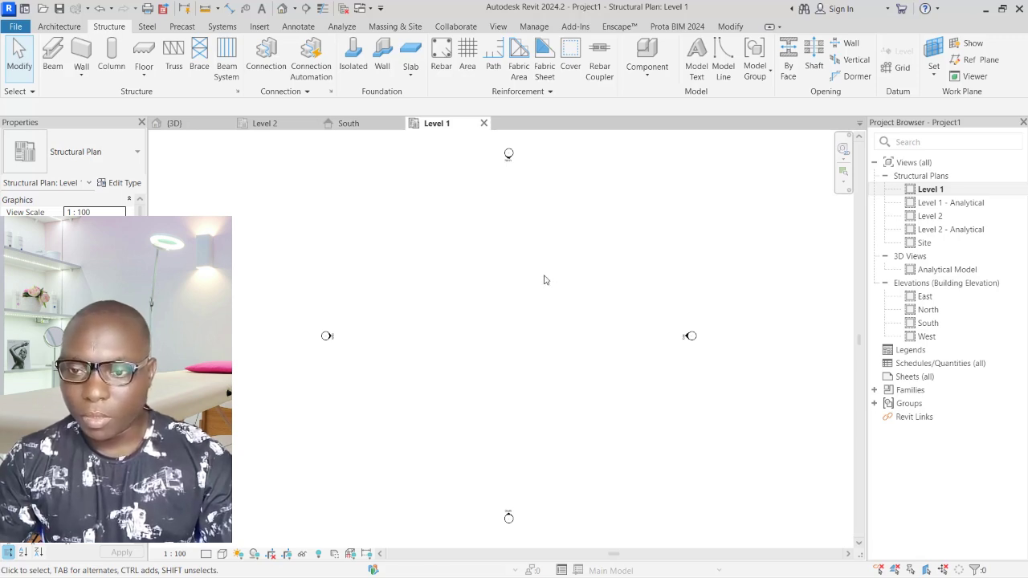
# Draw a horizontal grid line from west to east in the upper half of the Level 1 plan, and delete it
pyautogui.click(901, 71)
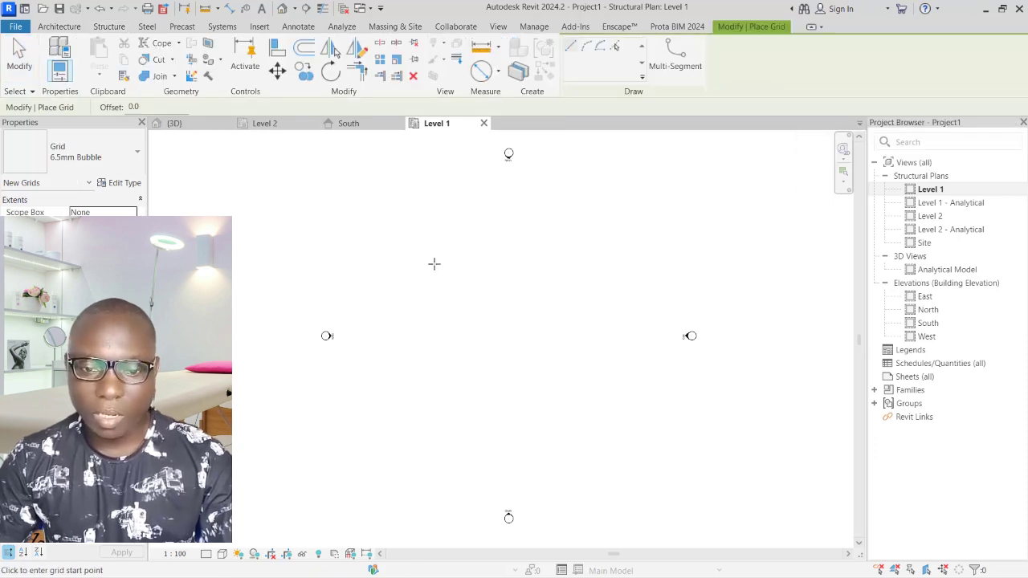
pyautogui.click(415, 247)
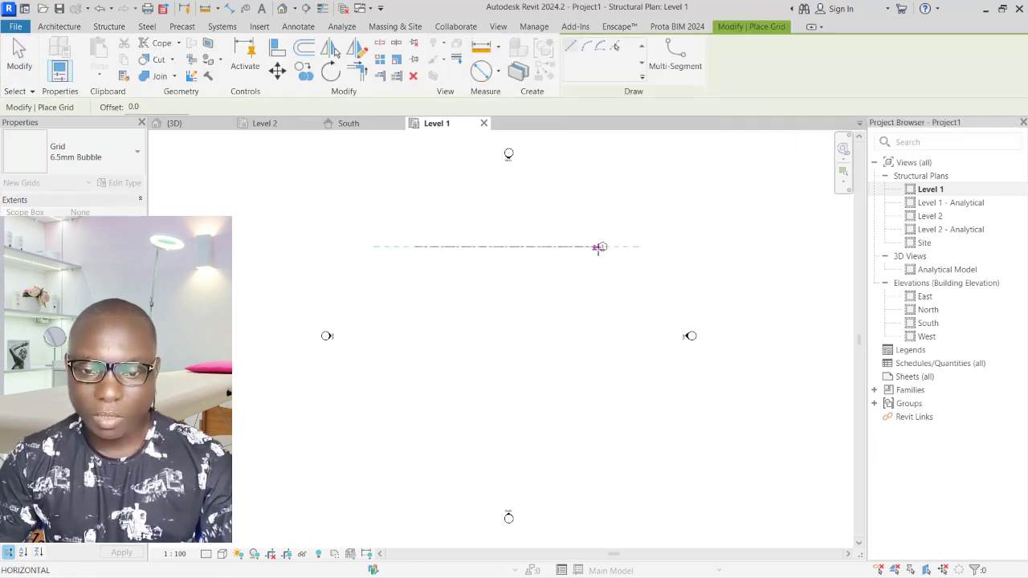
pyautogui.click(598, 246)
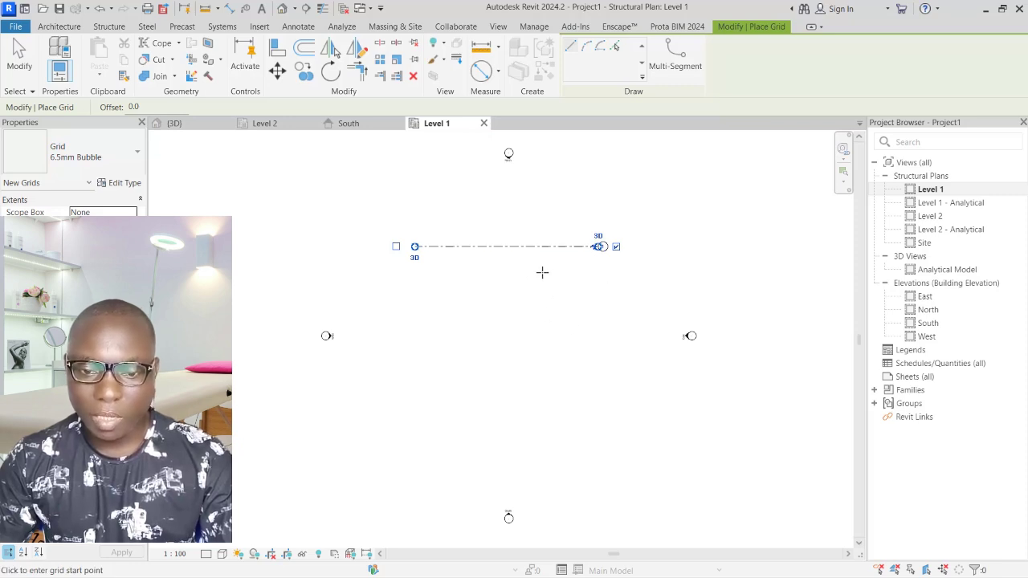
pyautogui.scroll(1, 542, 272)
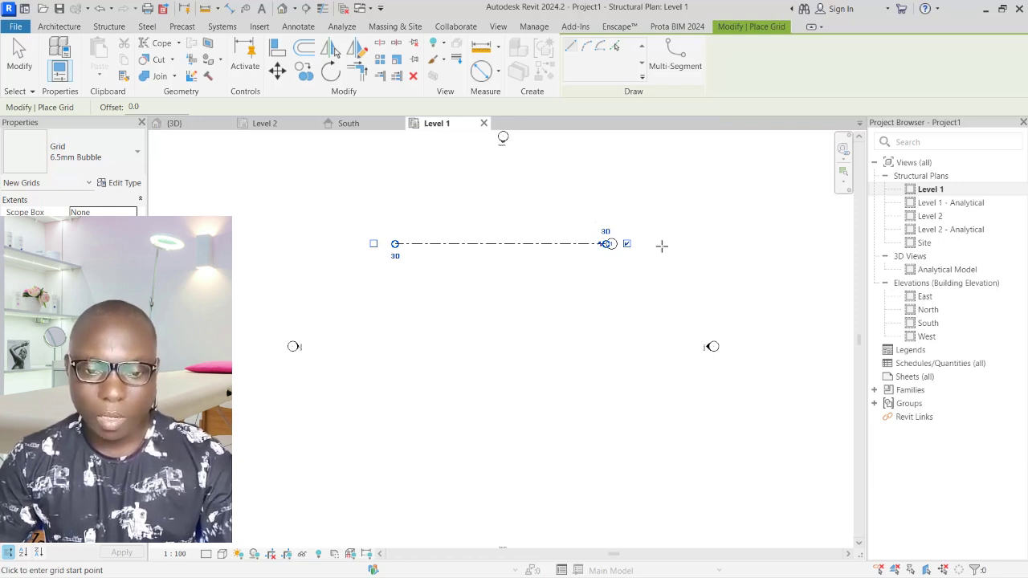
pyautogui.press('Escape')
pyautogui.press('Escape')
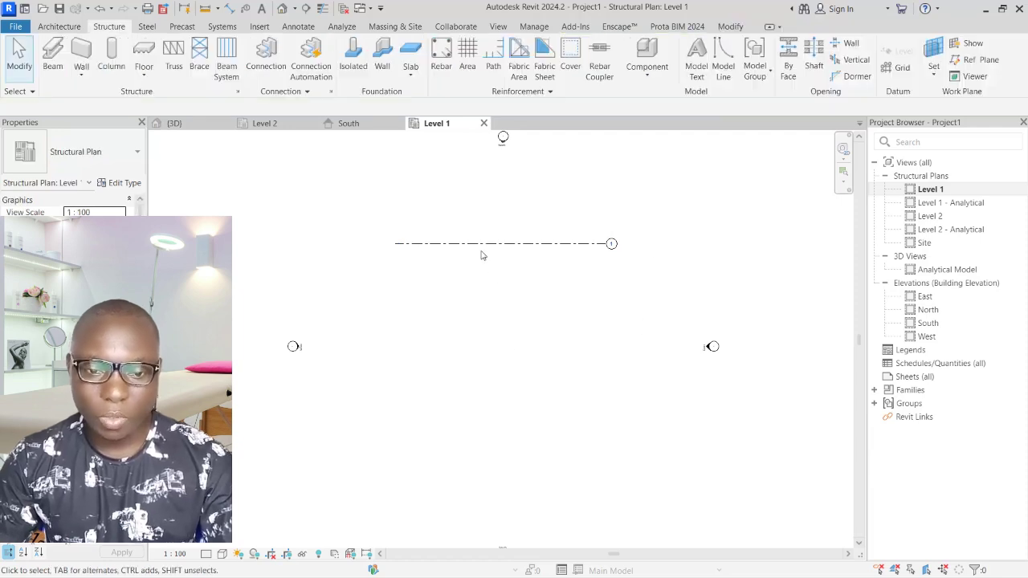
pyautogui.click(482, 247)
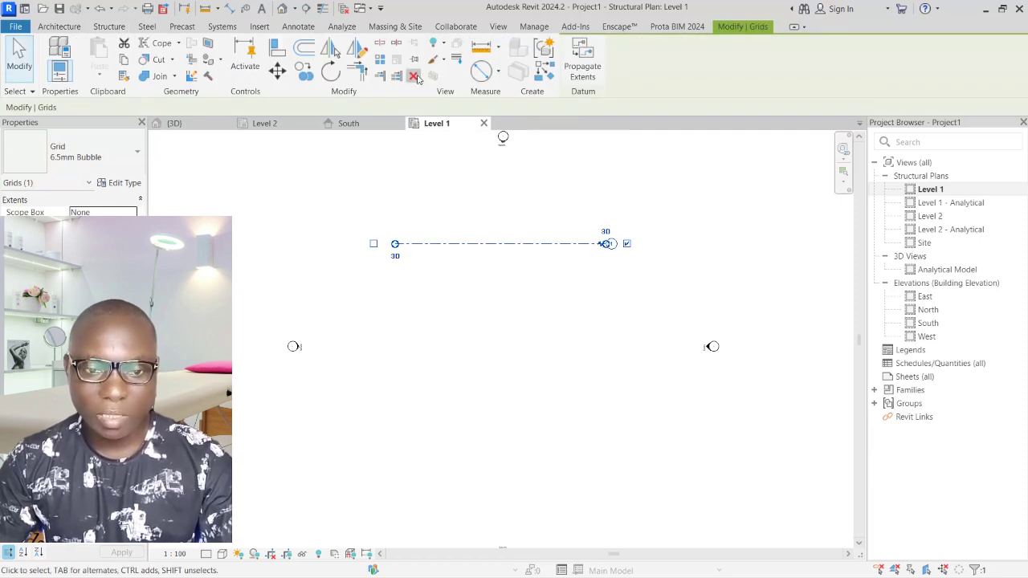
pyautogui.click(412, 75)
# Draw a horizontal grid line from east to west in the upper half of the plan, with its bubble at the west end
pyautogui.click(900, 73)
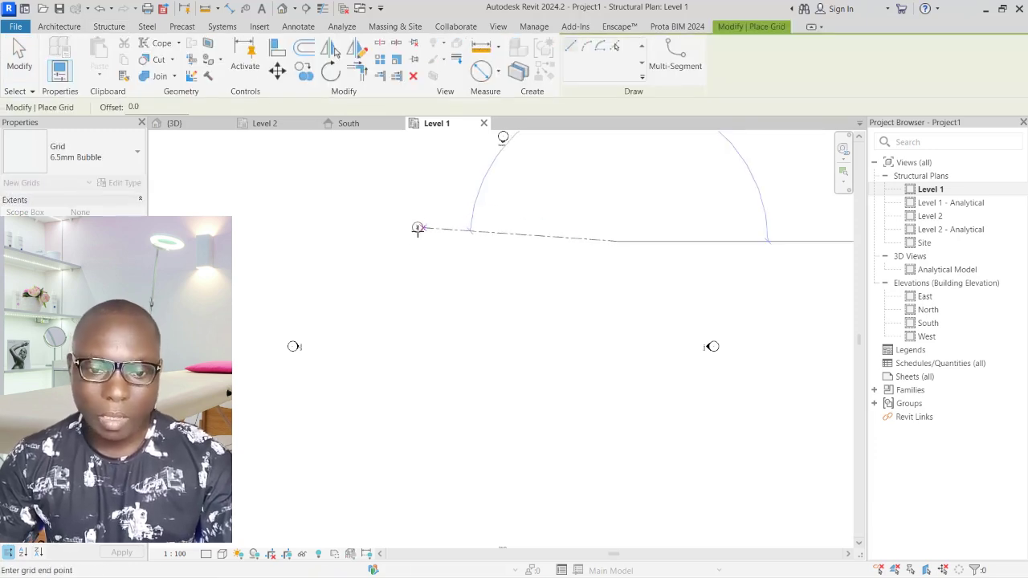
pyautogui.click(618, 241)
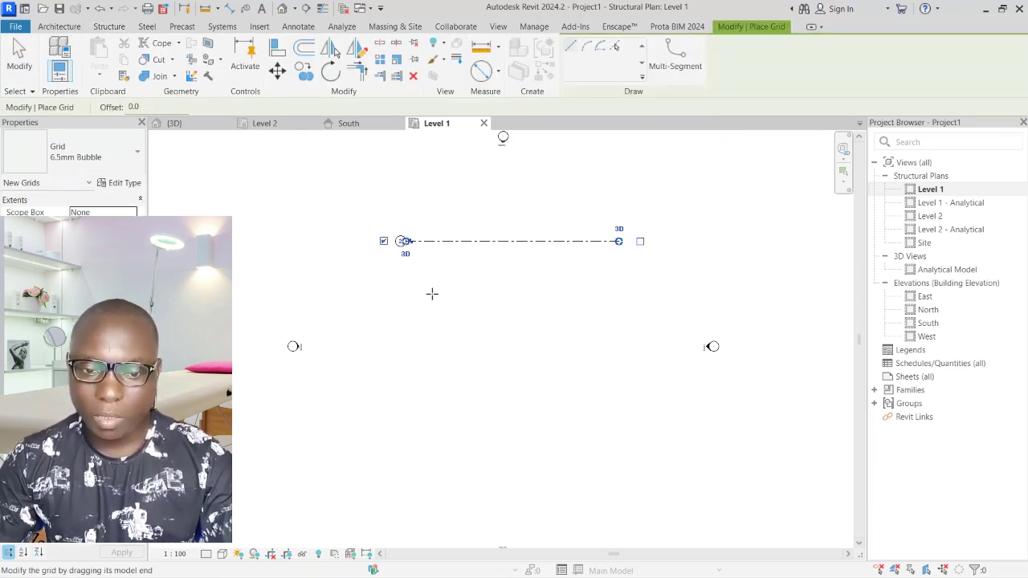
pyautogui.scroll(3, 411, 255)
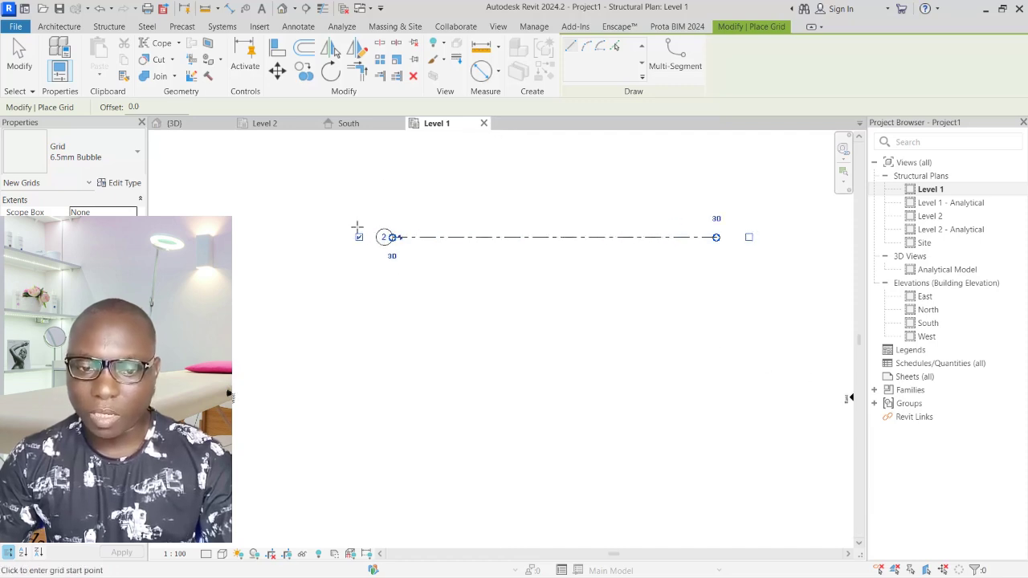
pyautogui.scroll(2, 399, 239)
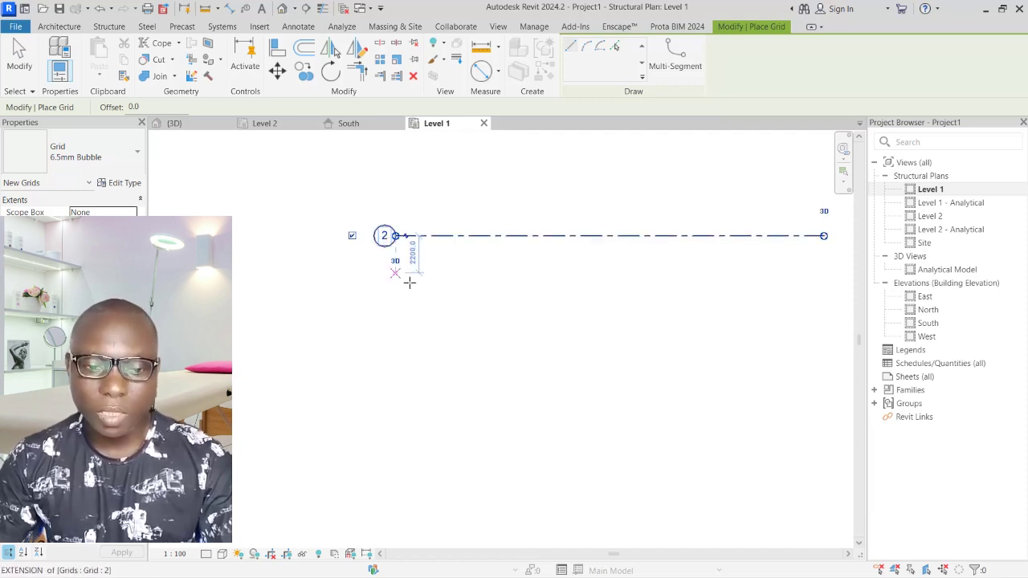
# Rename the horizontal grid line as 1
pyautogui.click(384, 235)
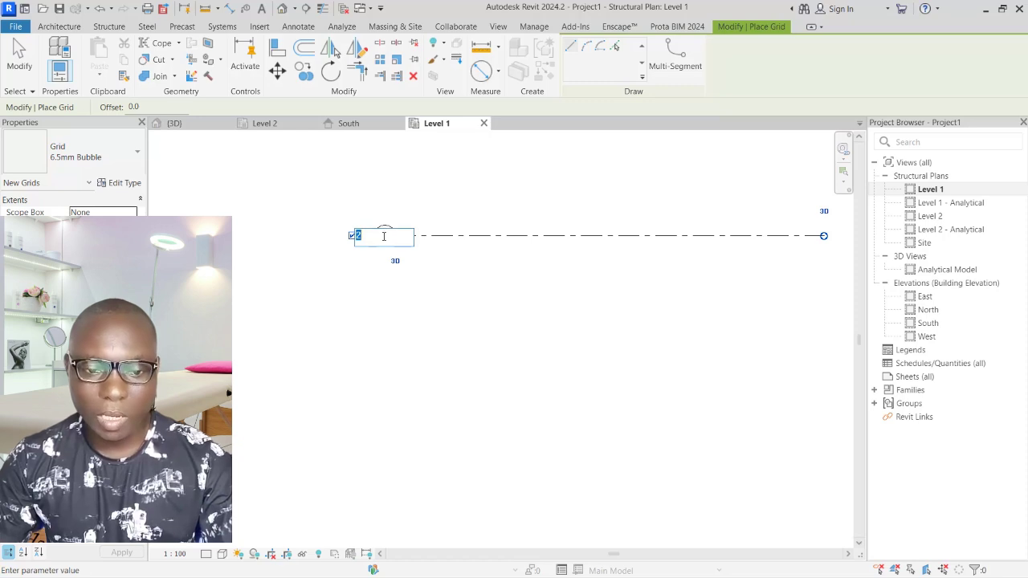
pyautogui.write('1')
pyautogui.press('Return')
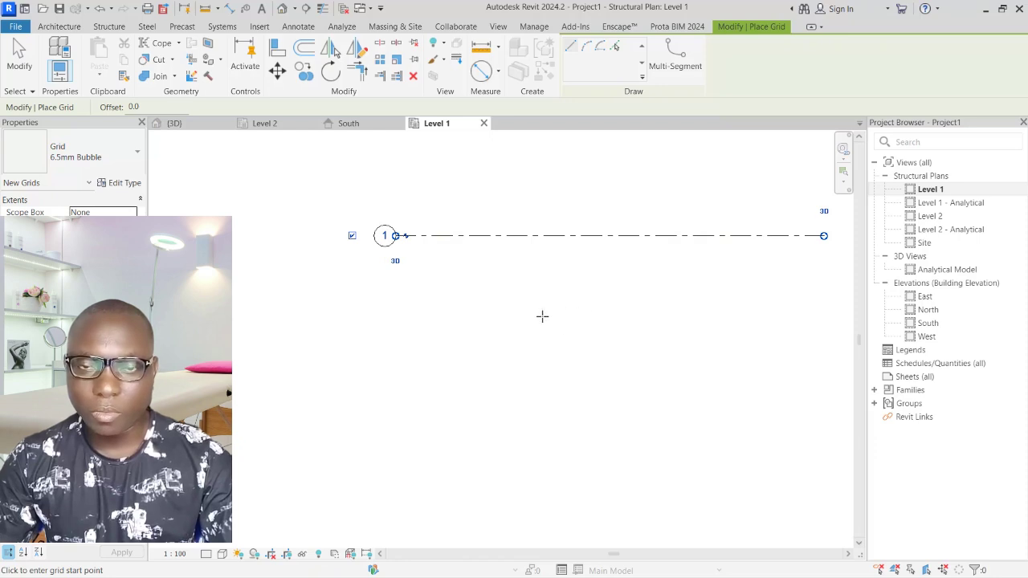
# Lengthen the horizontal grid line slightly at its bubble end and rename it A
pyautogui.moveTo(395, 235); pyautogui.dragTo(382, 235)
pyautogui.click(371, 233)
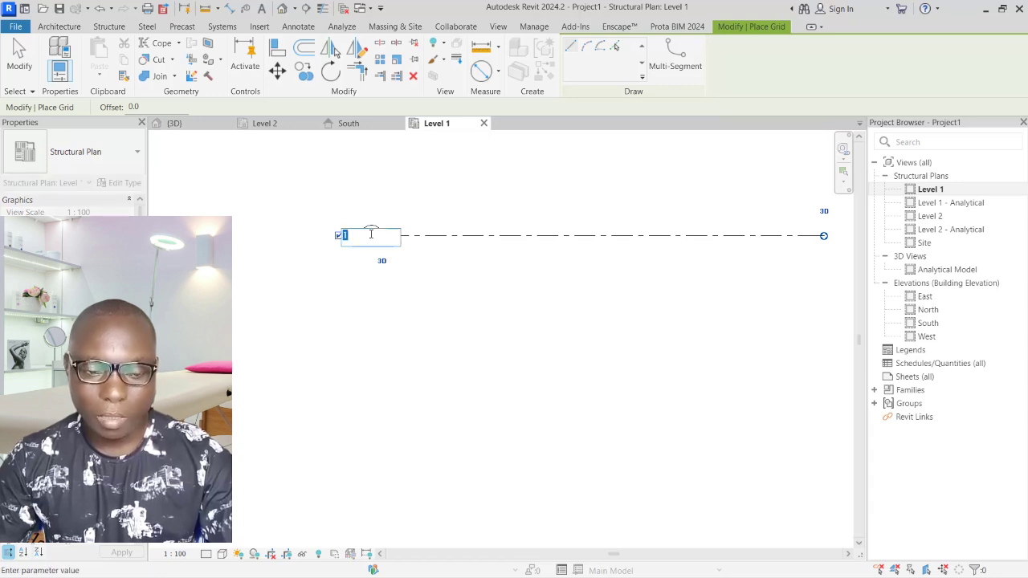
pyautogui.press('Return')
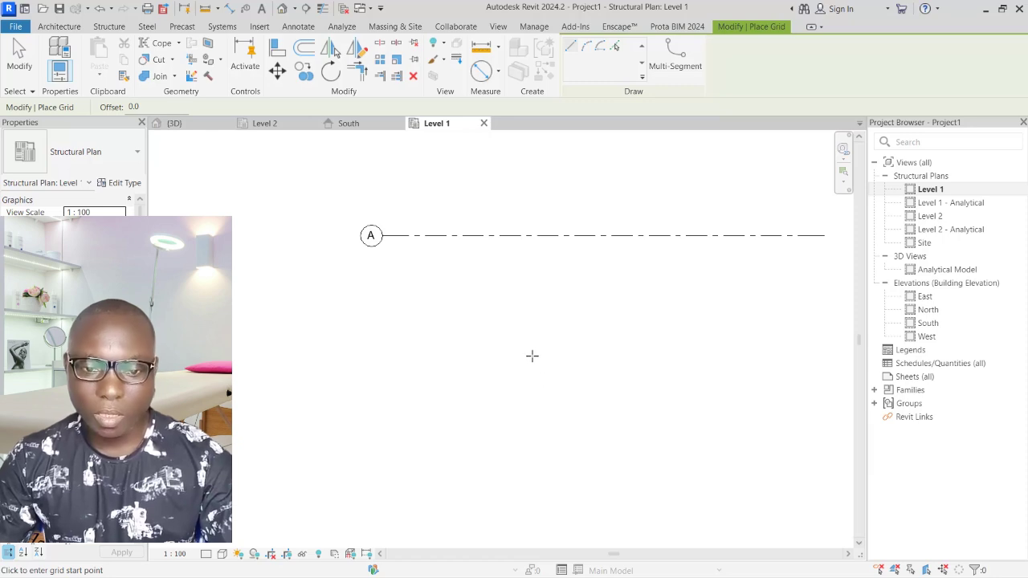
pyautogui.scroll(-2, 507, 317)
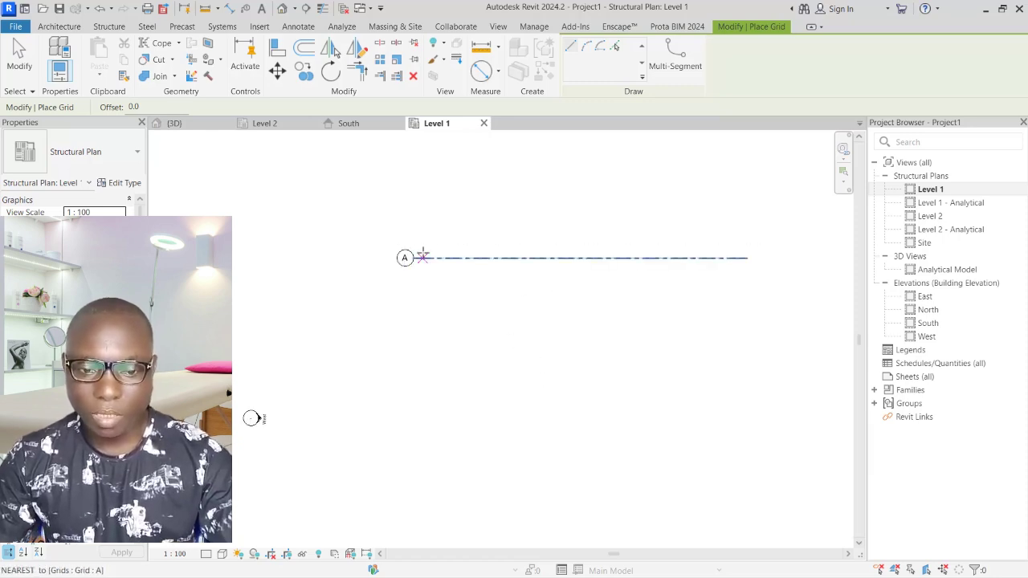
pyautogui.scroll(1, 535, 259)
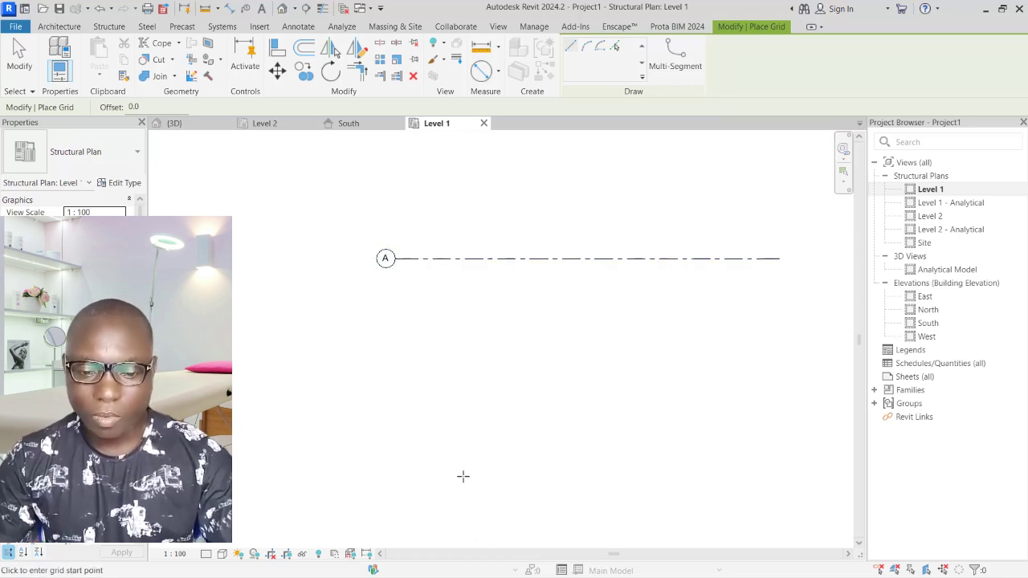
pyautogui.press('Escape')
pyautogui.press('Escape')
# Move grid A down into the southern half of the plan, just below the west and east elevation markers
pyautogui.click(567, 260)
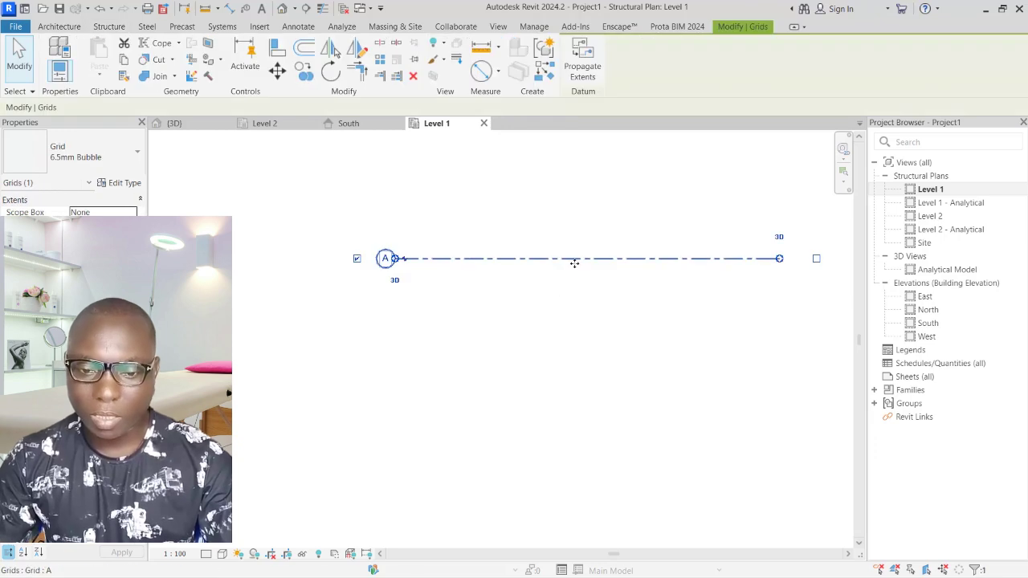
pyautogui.moveTo(572, 275); pyautogui.dragTo(564, 509)
pyautogui.scroll(-4, 596, 285)
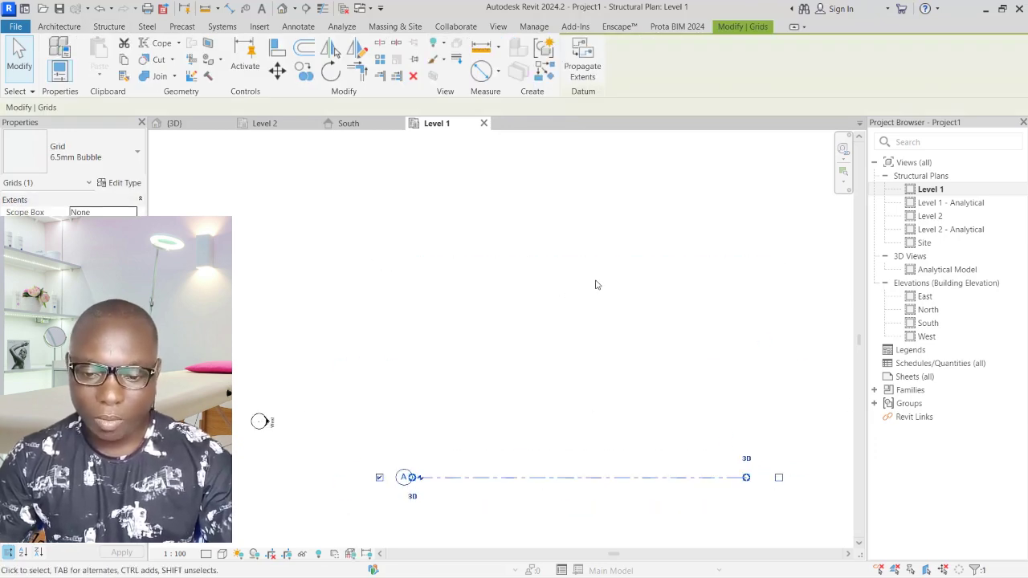
pyautogui.scroll(-1, 587, 334)
pyautogui.keyDown('ctrl'); pyautogui.moveTo(579, 397); pyautogui.dragTo(591, 426); pyautogui.keyUp('ctrl')
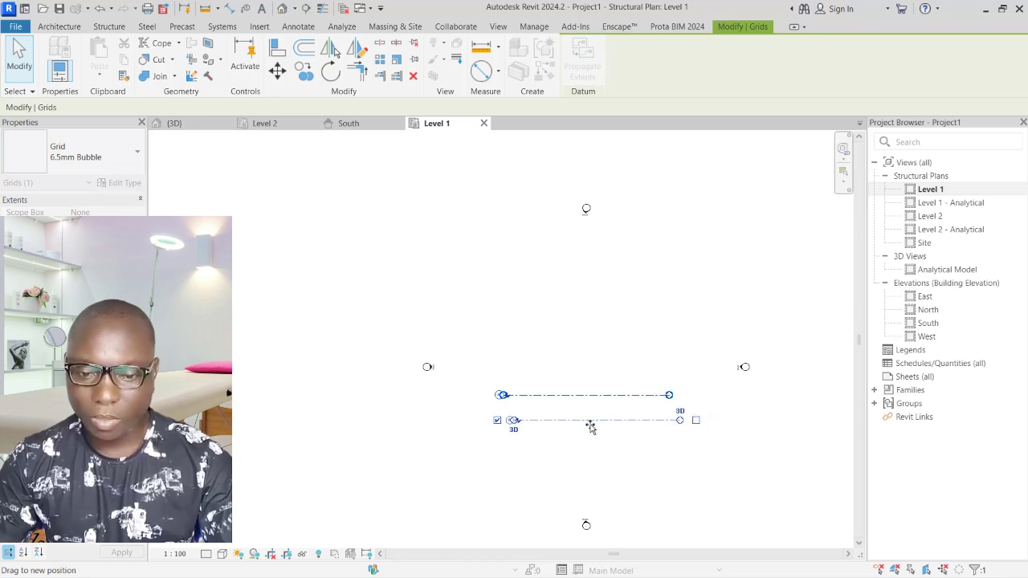
pyautogui.scroll(1, 565, 445)
pyautogui.scroll(2, 561, 375)
pyautogui.press('Escape')
pyautogui.scroll(-4, 570, 371)
pyautogui.scroll(1, 692, 234)
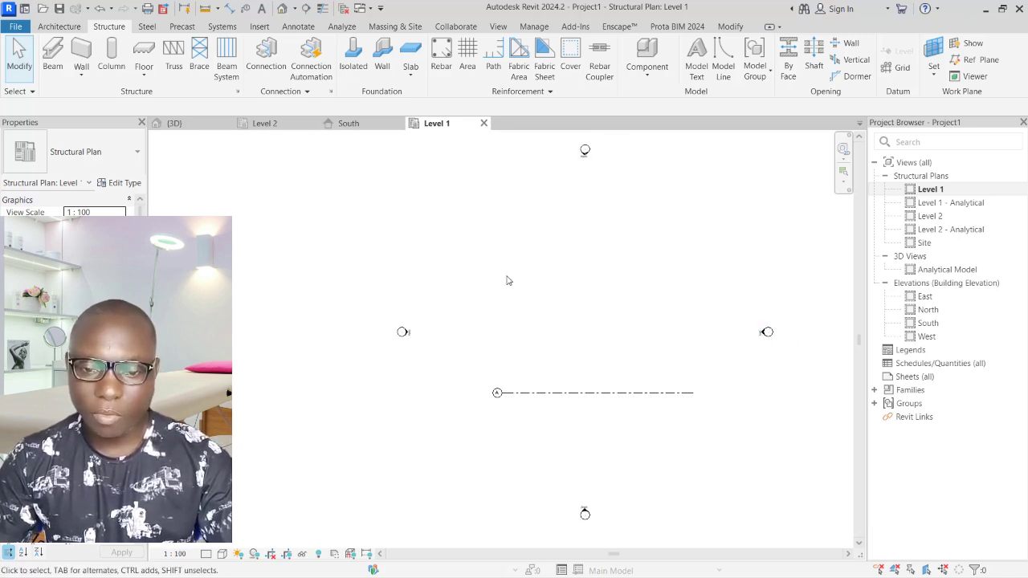
pyautogui.moveTo(527, 338); pyautogui.dragTo(524, 338, button='middle')
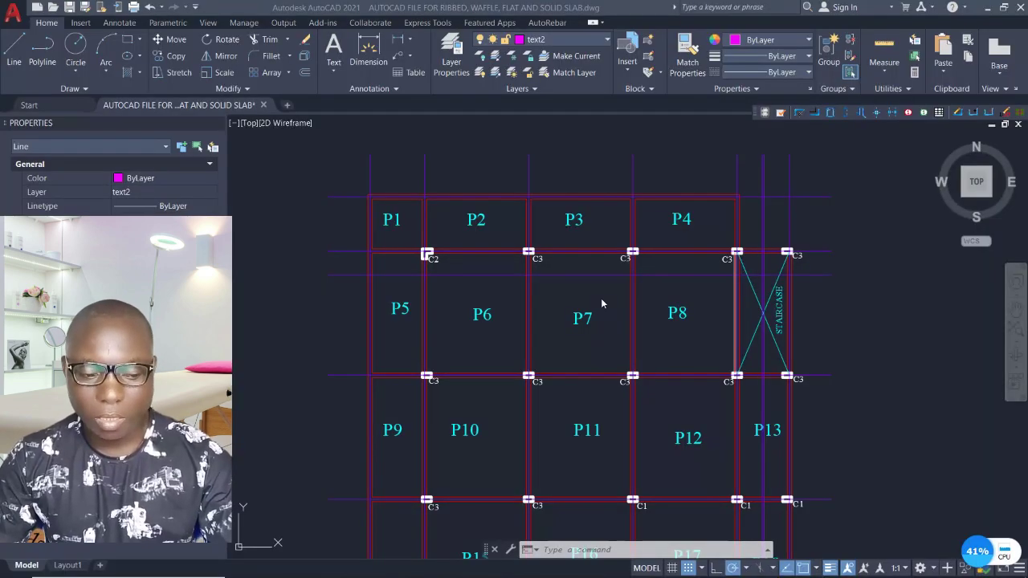
# Switch to the AutoCAD drawing and examine the vertical grid spacing dimensions beside panels P14 and P19 of the 1st floor plan
pyautogui.scroll(2, 602, 302)
pyautogui.scroll(-6, 601, 302)
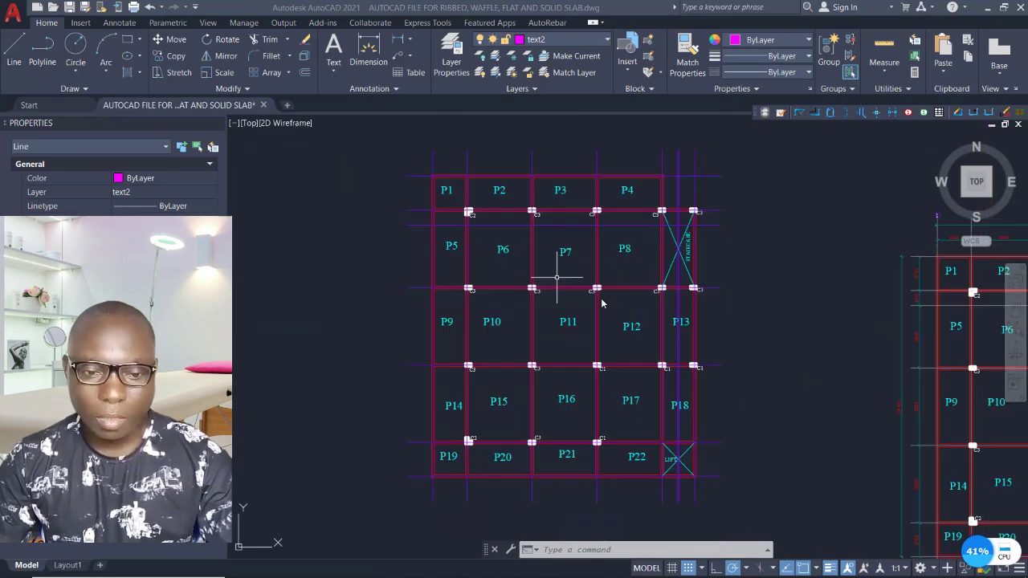
pyautogui.scroll(6, 601, 303)
pyautogui.scroll(-6, 602, 303)
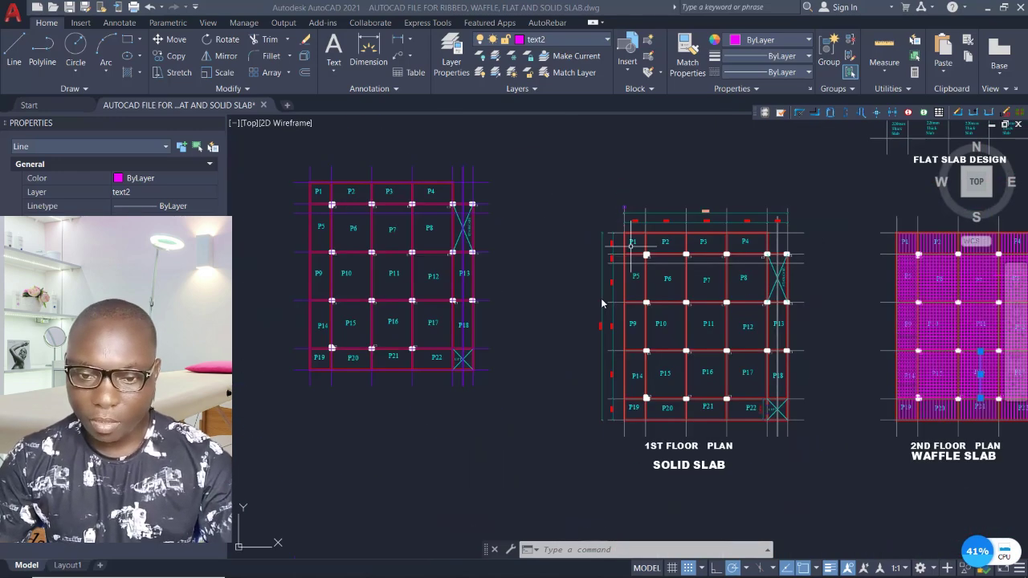
pyautogui.scroll(7, 601, 304)
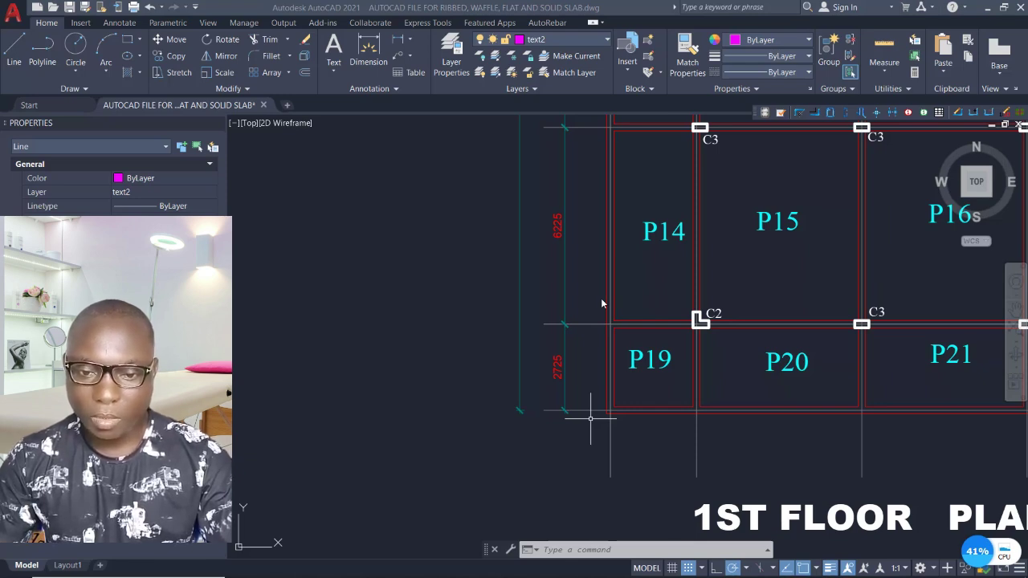
pyautogui.scroll(-4, 602, 303)
pyautogui.moveTo(601, 304); pyautogui.dragTo(559, 335, button='middle')
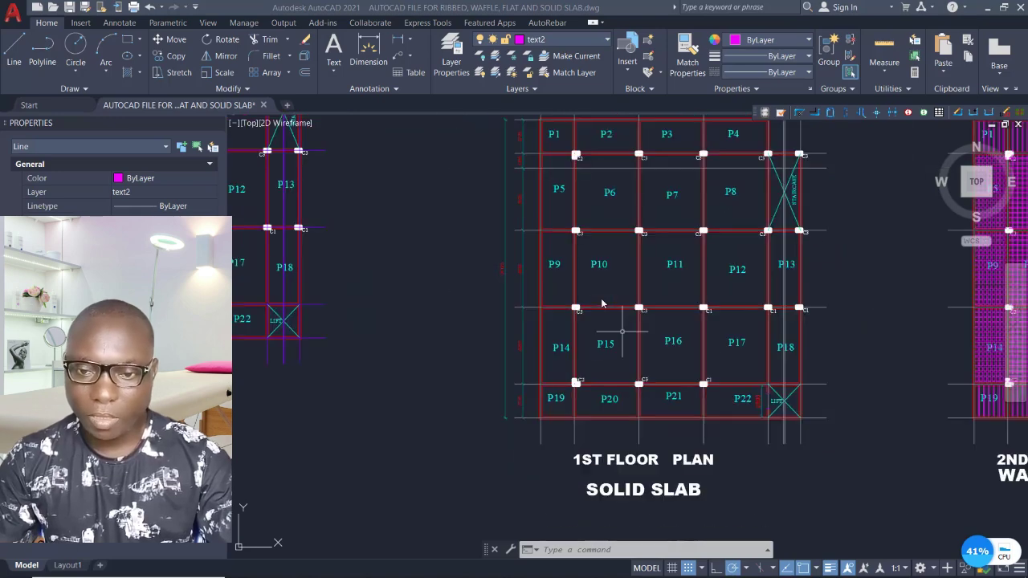
# Switch back to Revit and copy grid A vertically upward by 2725, with the Multiple option enabled
pyautogui.hotkey('alt', 'Tab')
pyautogui.scroll(5, 603, 304)
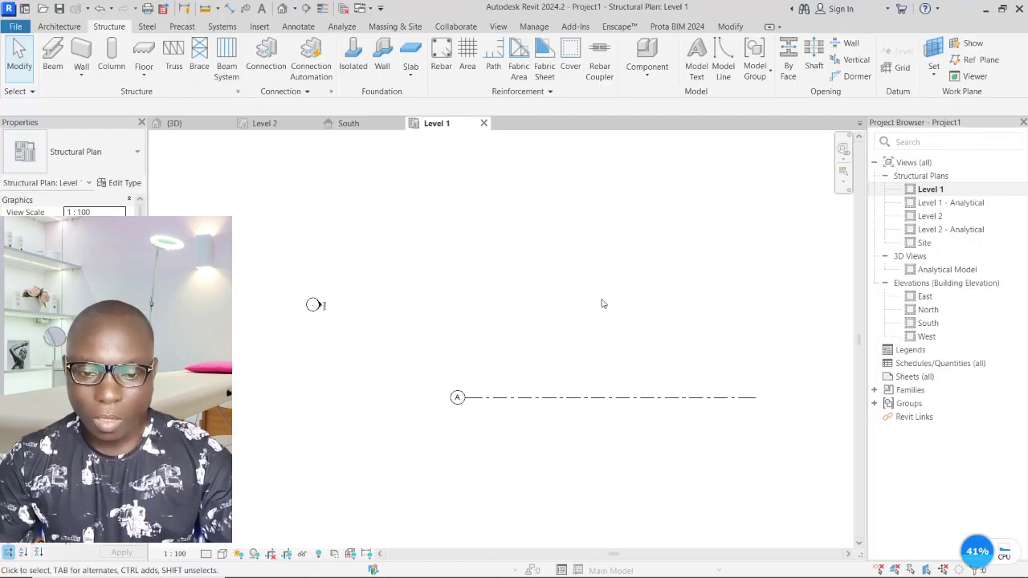
pyautogui.scroll(-1, 501, 377)
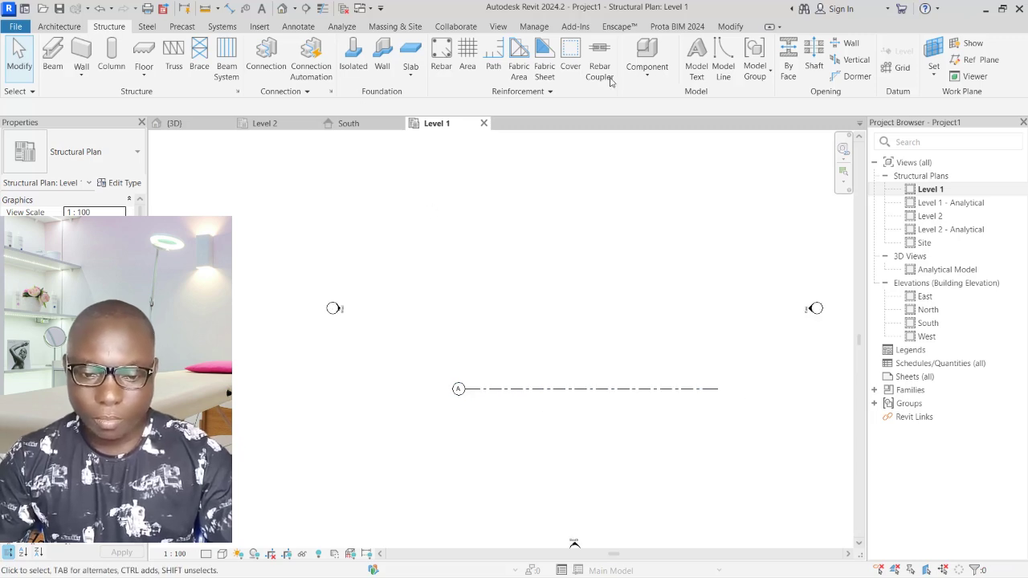
pyautogui.click(532, 395)
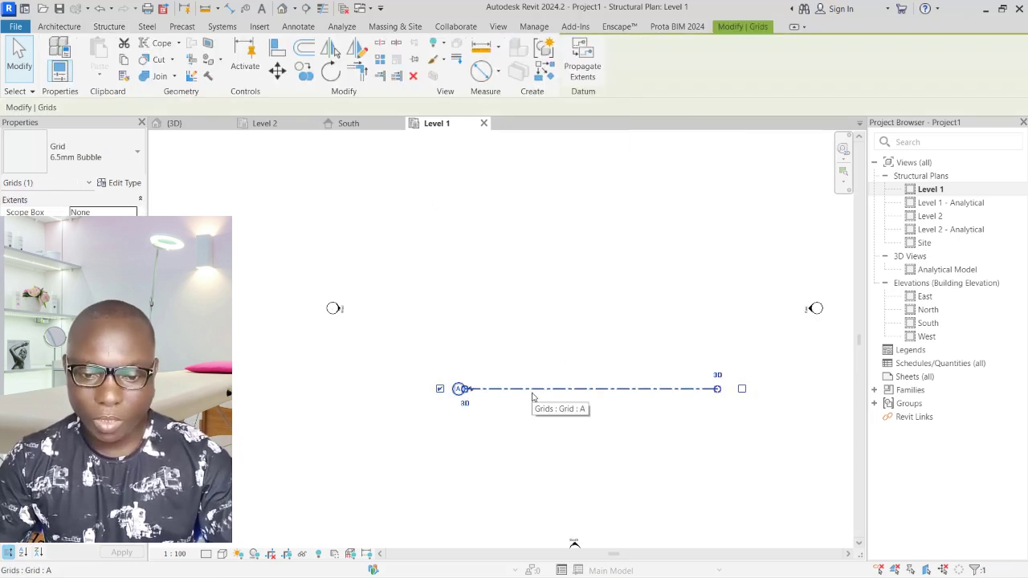
pyautogui.click(306, 77)
pyautogui.click(498, 388)
pyautogui.write('27')
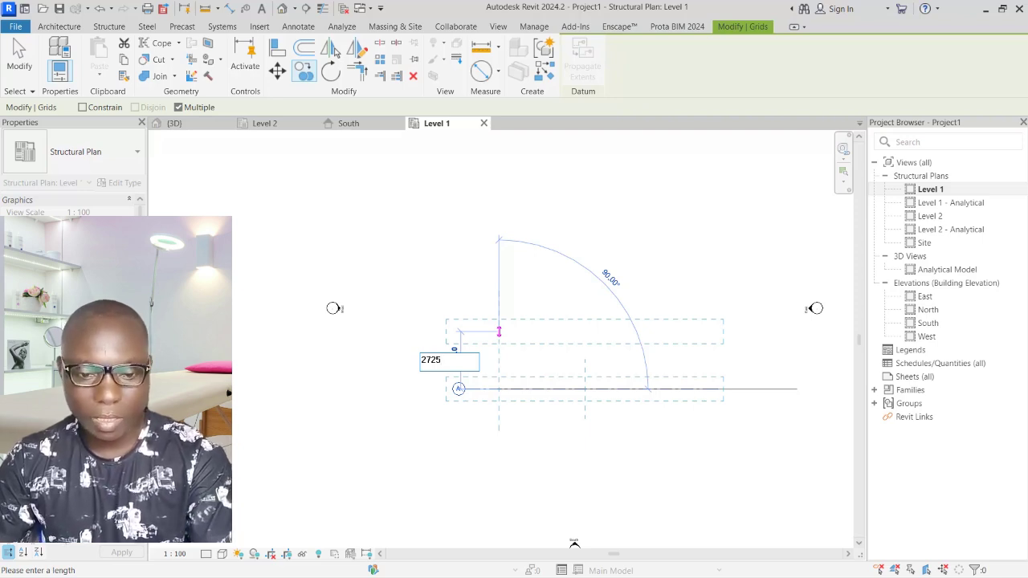
pyautogui.write('25')
pyautogui.press('Return')
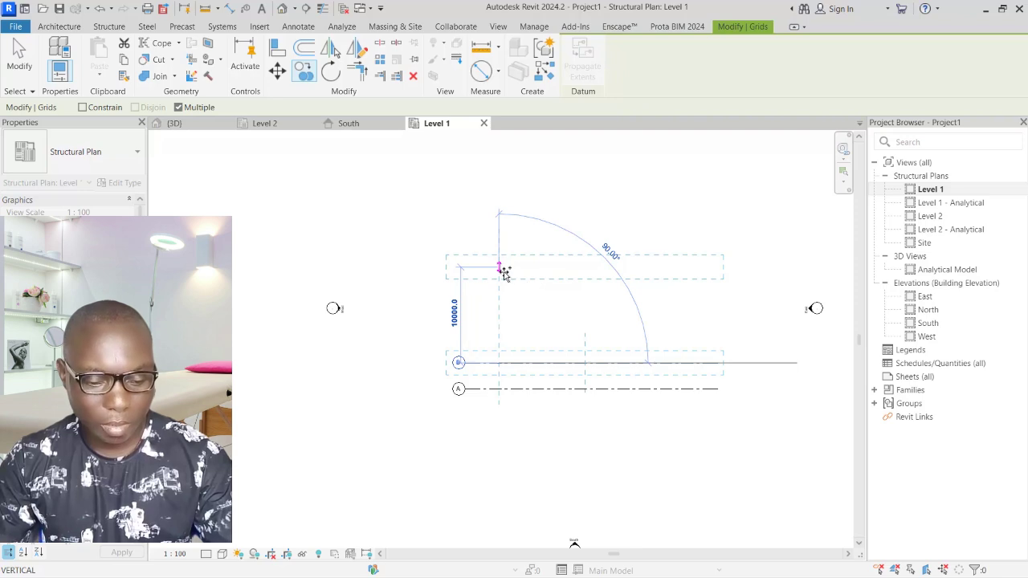
# Place two more copies of the horizontal grid above grid B, each offset vertically by 6225
pyautogui.write('6')
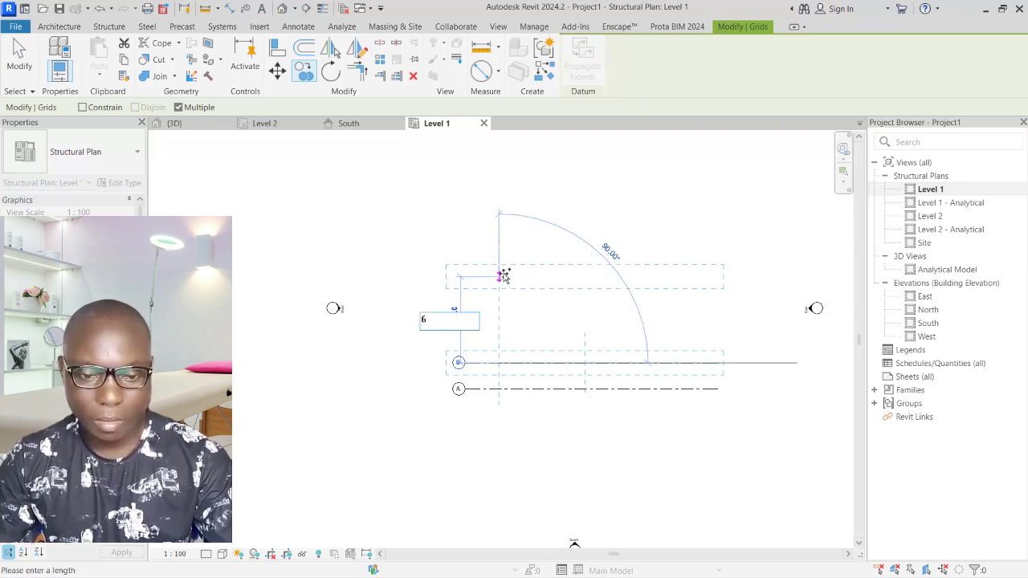
pyautogui.write('225')
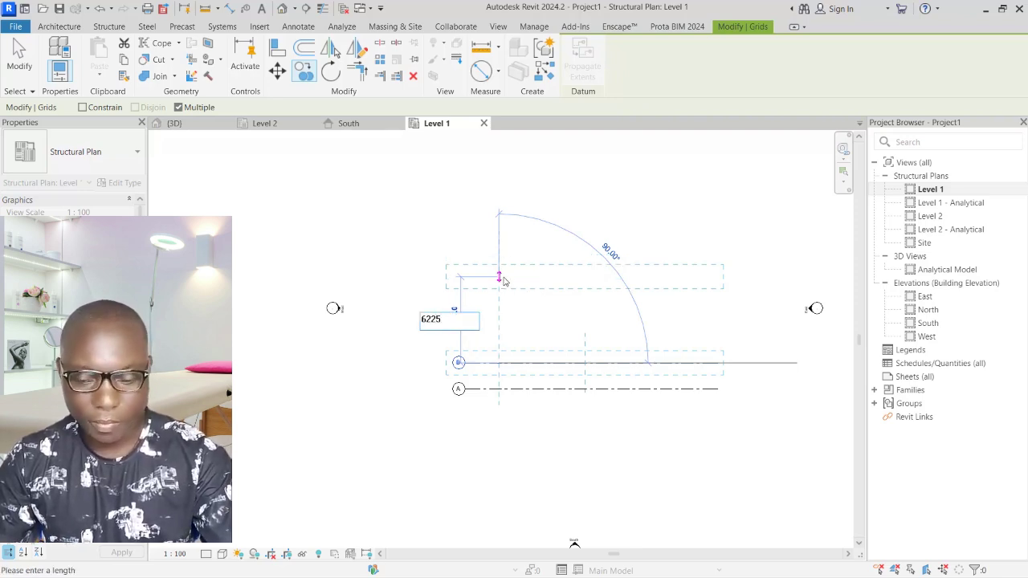
pyautogui.press('Return')
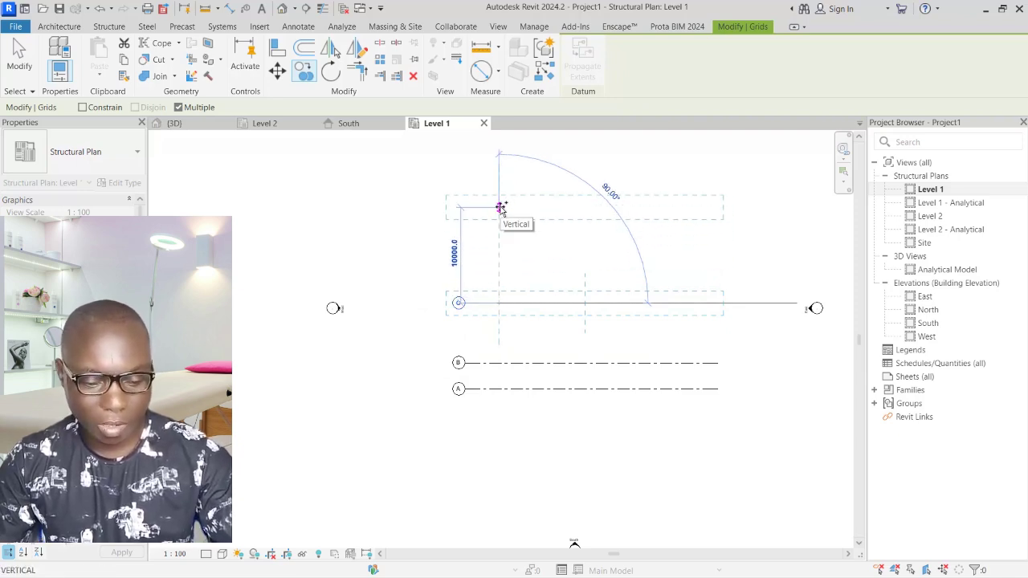
pyautogui.write('6')
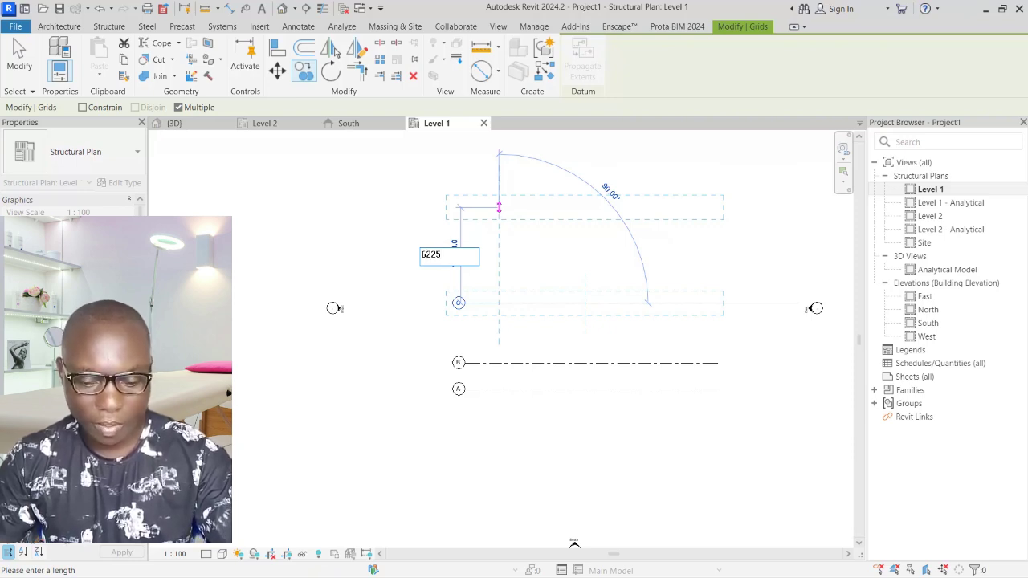
pyautogui.write('225')
pyautogui.press('Return')
pyautogui.scroll(-1, 500, 184)
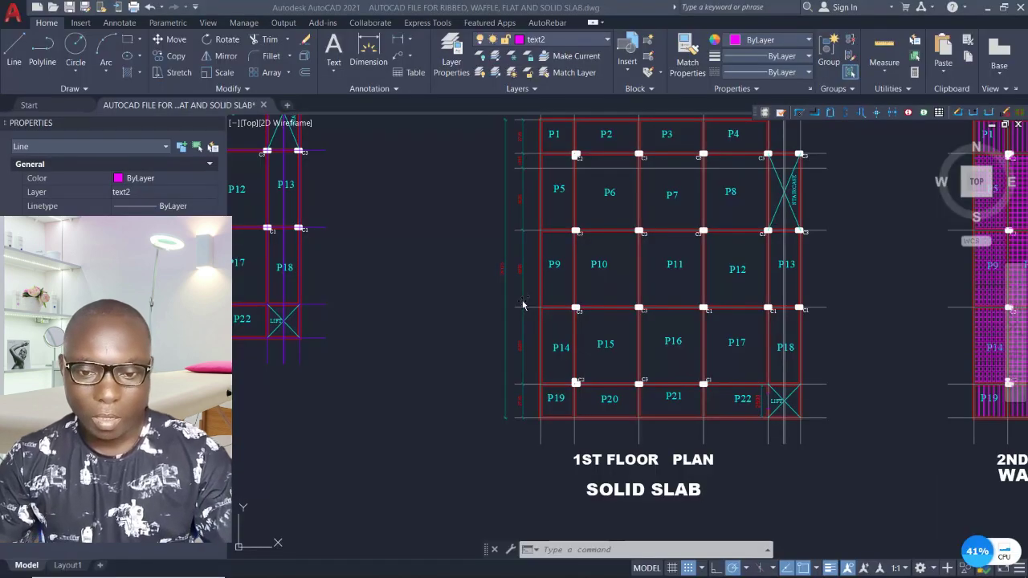
# Switch to the AutoCAD drawing and examine the vertical grid spacings along the west side of the 1st floor plan
pyautogui.scroll(4, 522, 305)
pyautogui.scroll(-4, 522, 305)
pyautogui.scroll(5, 522, 305)
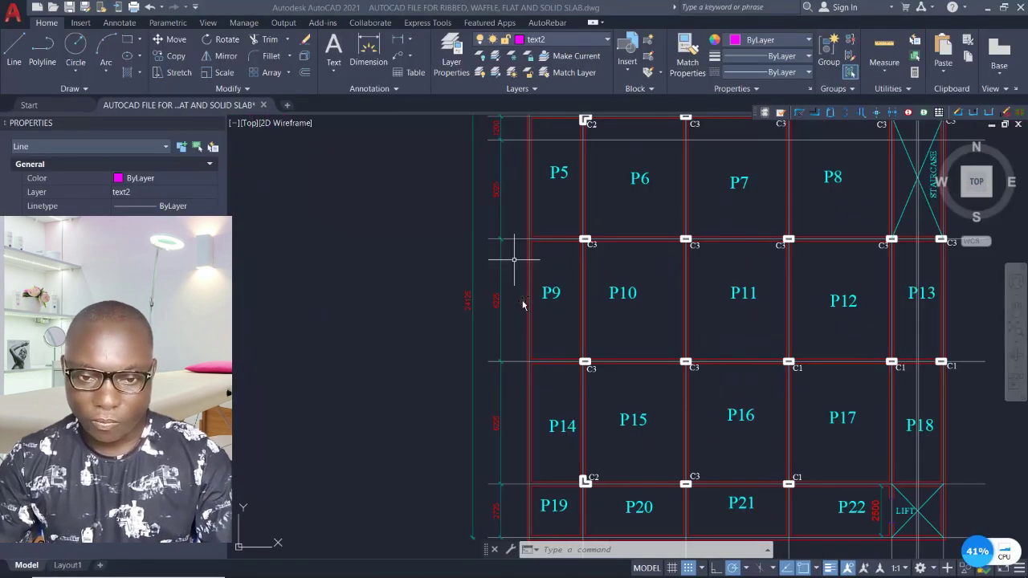
pyautogui.scroll(-1, 522, 304)
pyautogui.scroll(-3, 522, 304)
pyautogui.scroll(5, 522, 304)
pyautogui.scroll(-2, 522, 305)
pyautogui.scroll(-3, 522, 304)
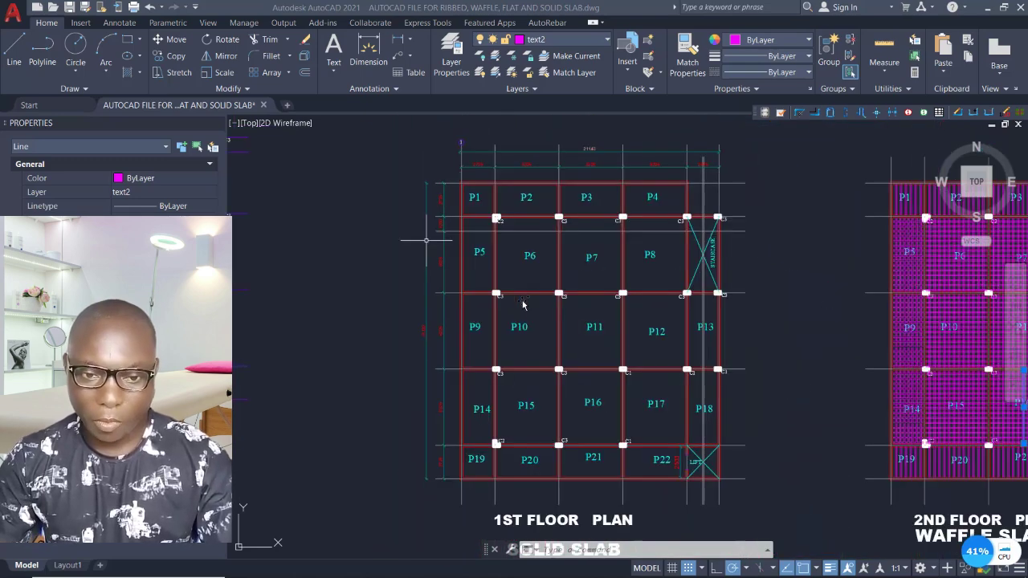
pyautogui.scroll(4, 522, 305)
pyautogui.scroll(-2, 522, 304)
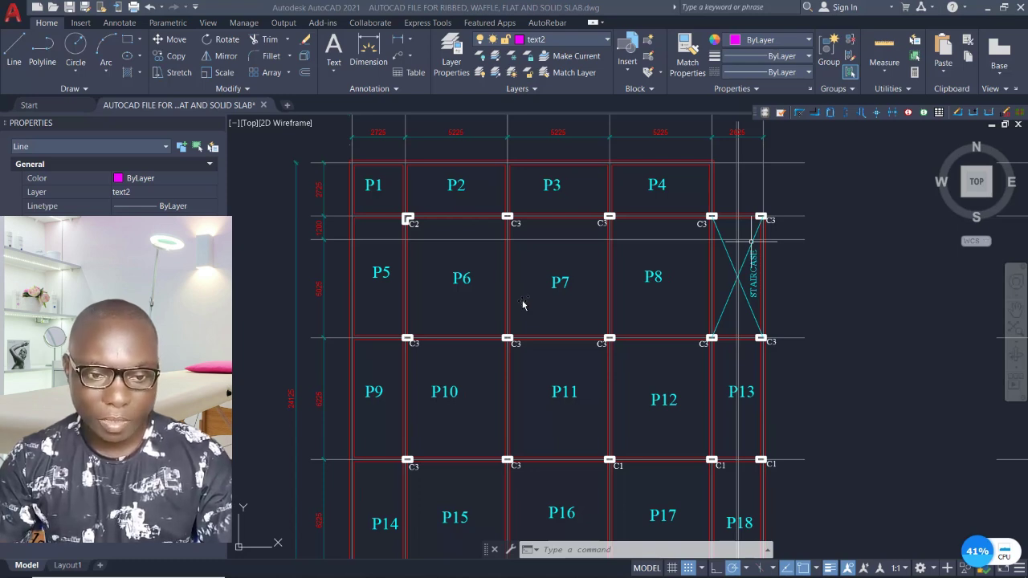
# Examine the two partial spacing dimensions beside panel P5 of the 1st floor plan
pyautogui.scroll(2, 522, 305)
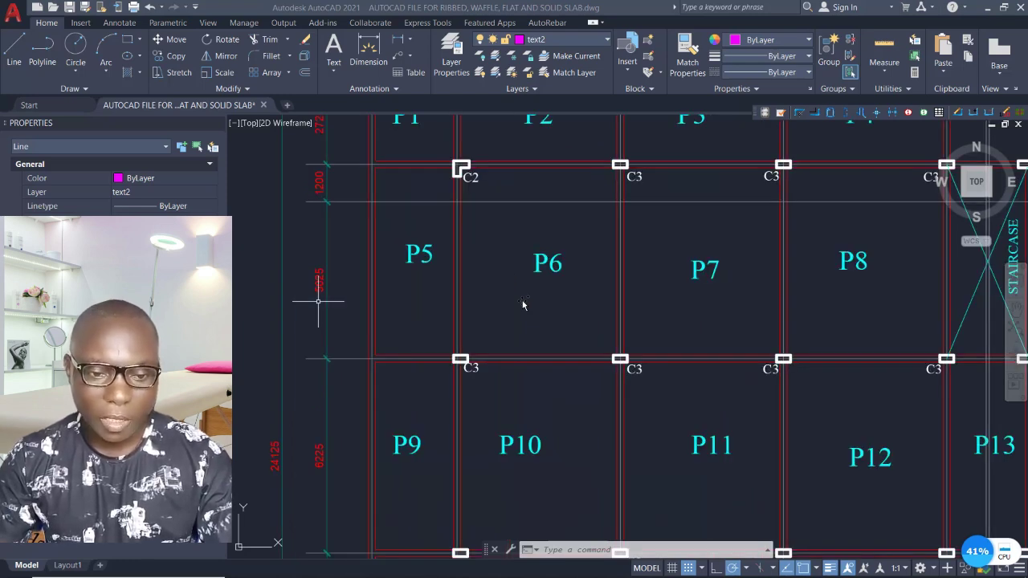
pyautogui.scroll(3, 333, 277)
pyautogui.scroll(-5, 348, 280)
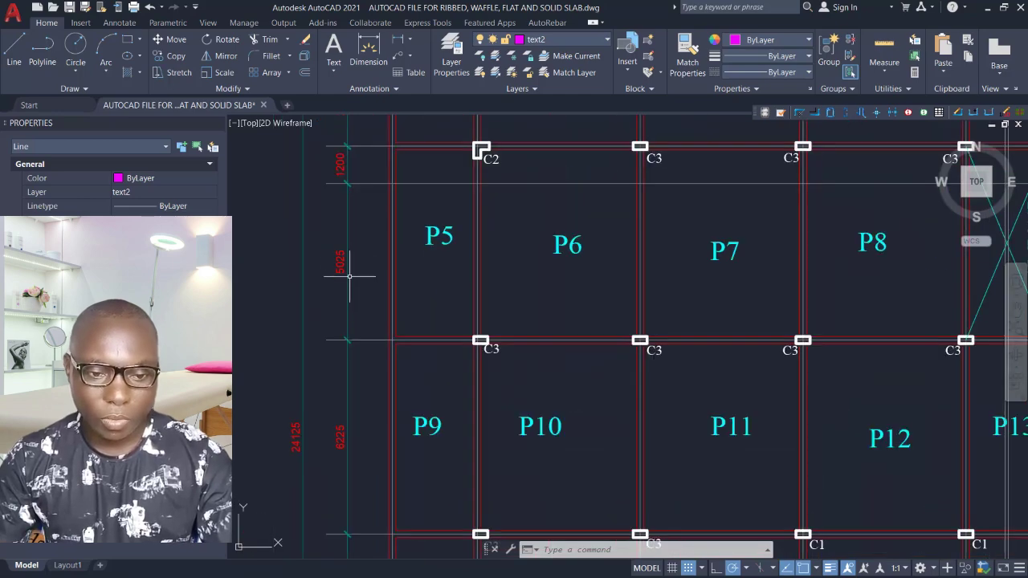
pyautogui.scroll(4, 340, 231)
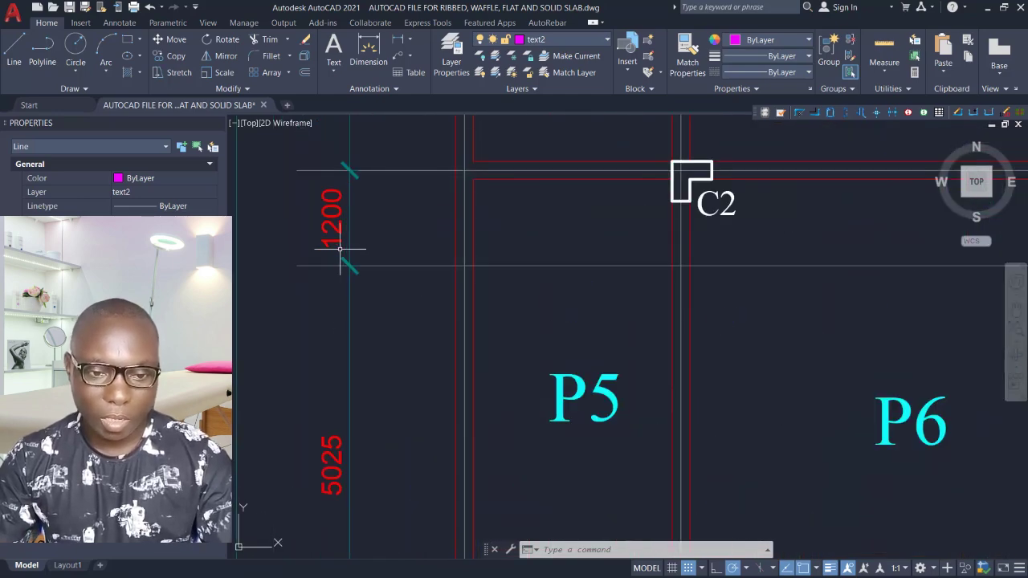
pyautogui.scroll(-4, 341, 393)
pyautogui.scroll(4, 339, 401)
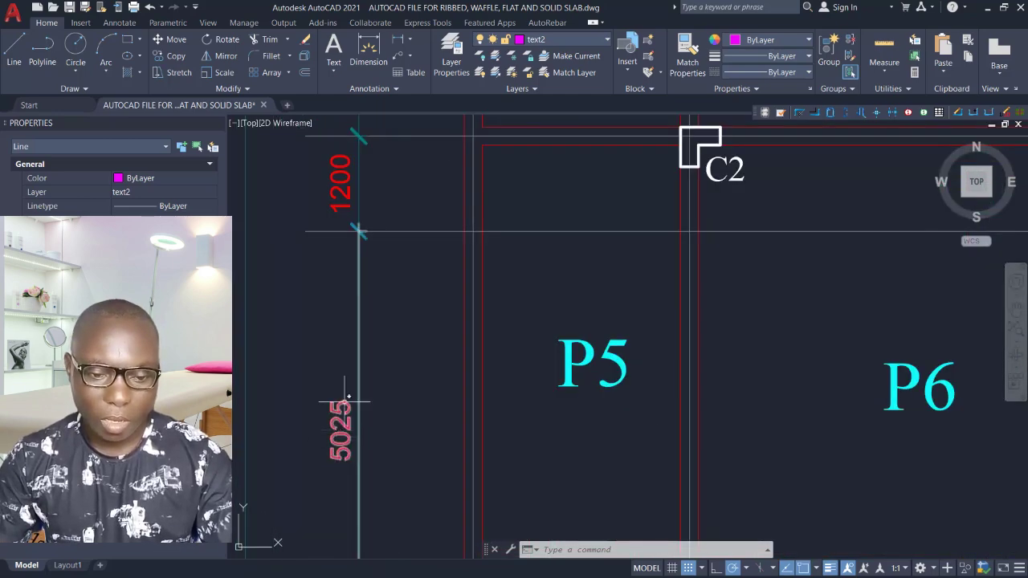
pyautogui.scroll(-4, 345, 378)
pyautogui.scroll(-3, 355, 322)
pyautogui.scroll(-2, 356, 377)
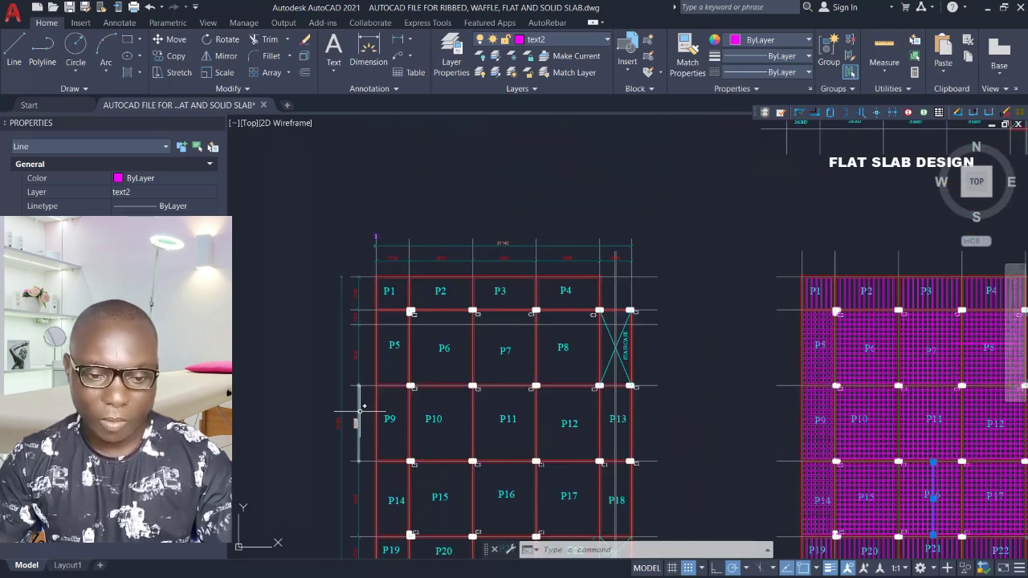
# Examine the vertical spacing dimension beside panel P1 and the grid layout around the top row of panels
pyautogui.scroll(-3, 376, 446)
pyautogui.scroll(3, 353, 433)
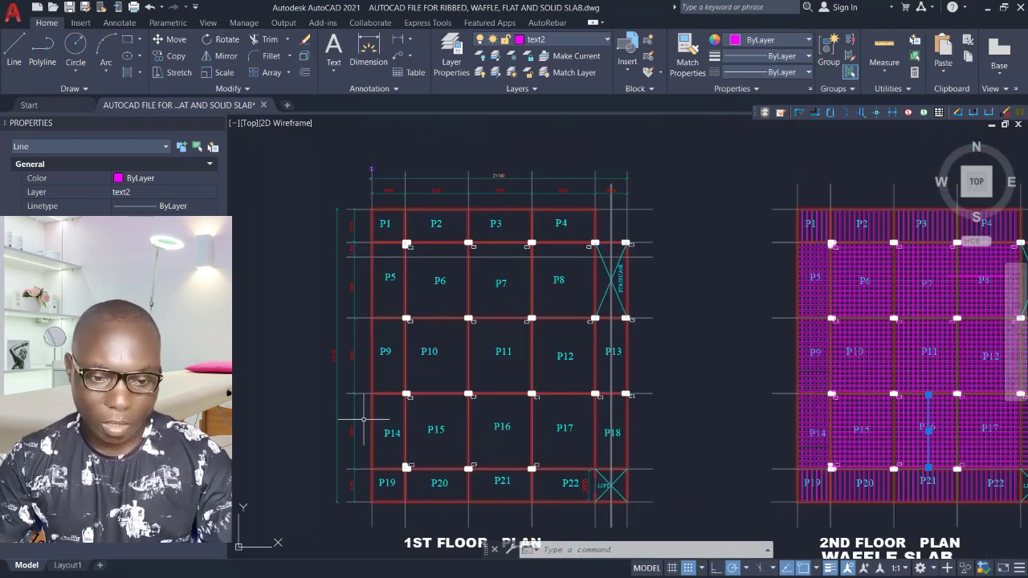
pyautogui.scroll(2, 349, 307)
pyautogui.scroll(2, 350, 201)
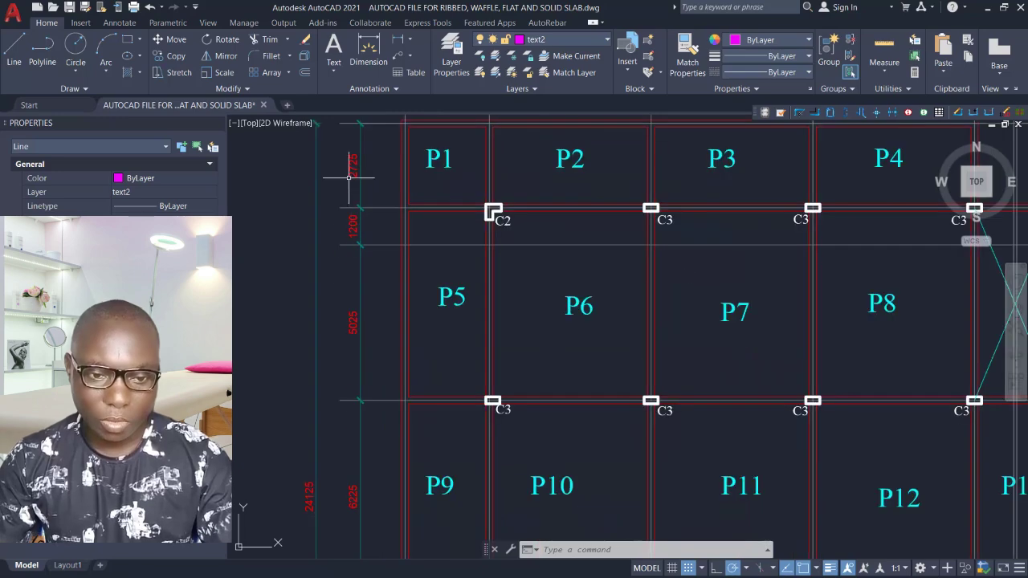
pyautogui.scroll(2, 354, 177)
pyautogui.scroll(3, 364, 154)
pyautogui.scroll(-3, 363, 350)
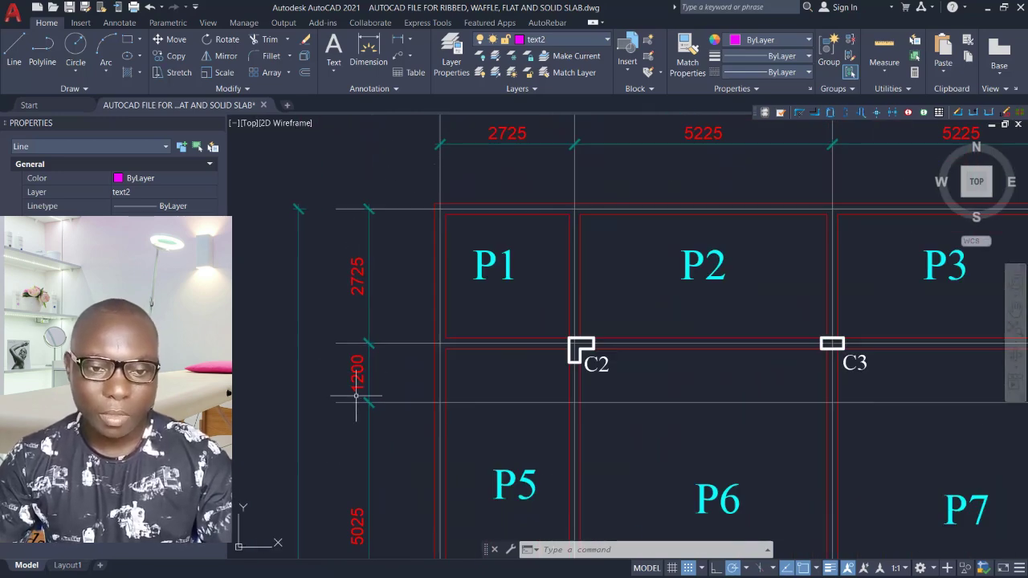
pyautogui.scroll(-2, 375, 360)
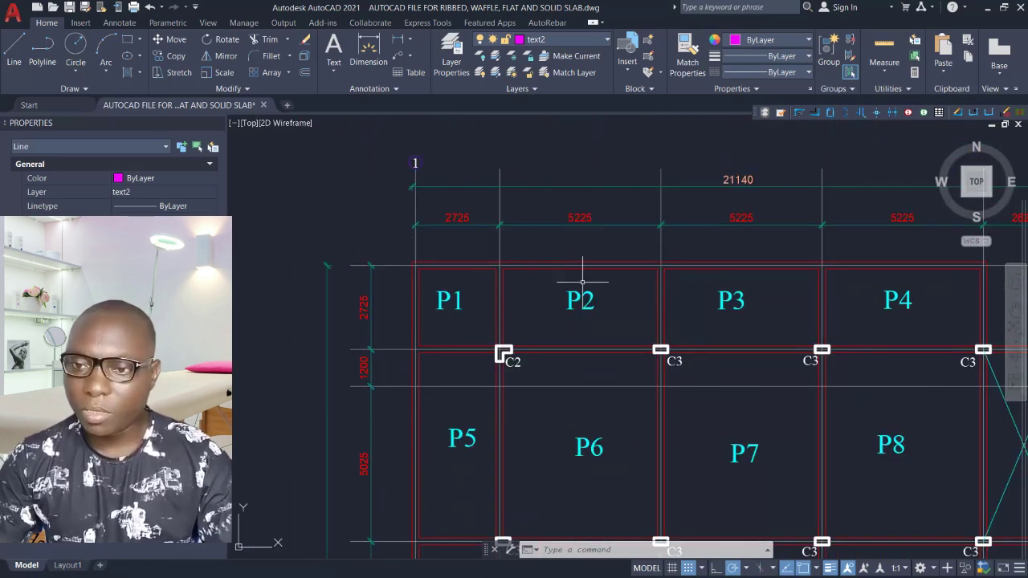
pyautogui.click(298, 158)
pyautogui.press('Escape')
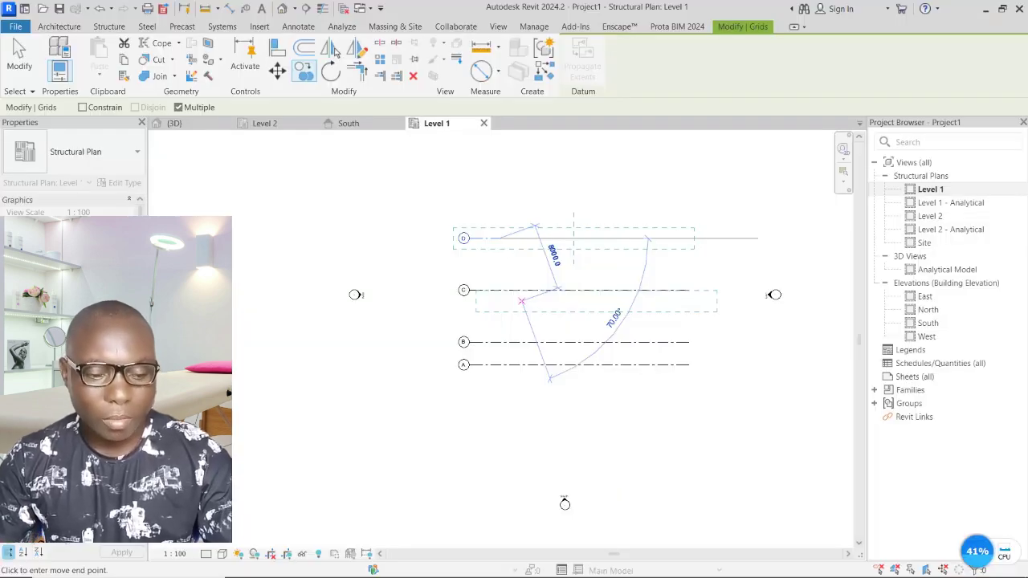
# Switch back to Revit and place another copy of the grid vertically above grid D at an offset of 6225
pyautogui.scroll(1, 507, 181)
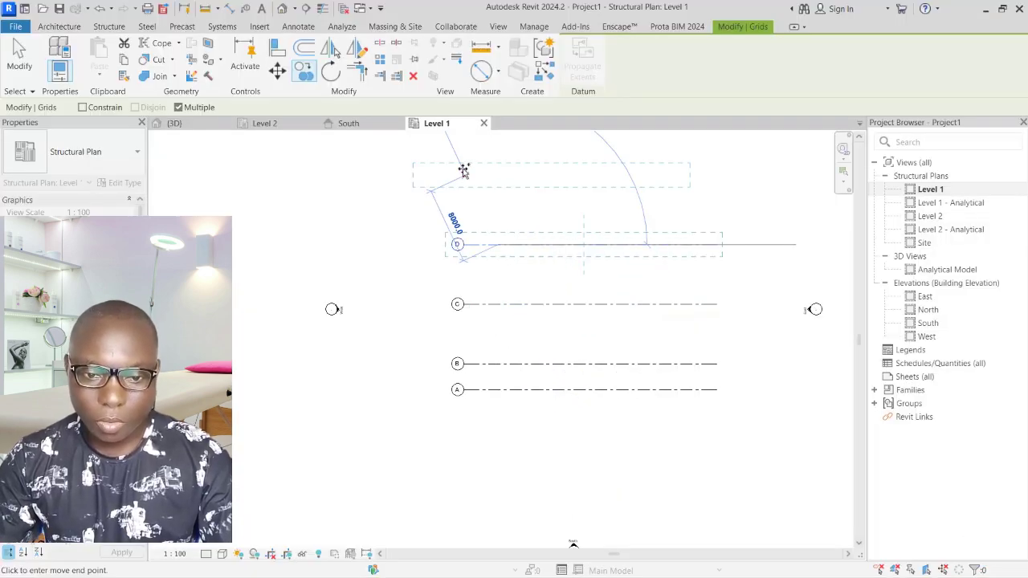
pyautogui.scroll(-2, 494, 304)
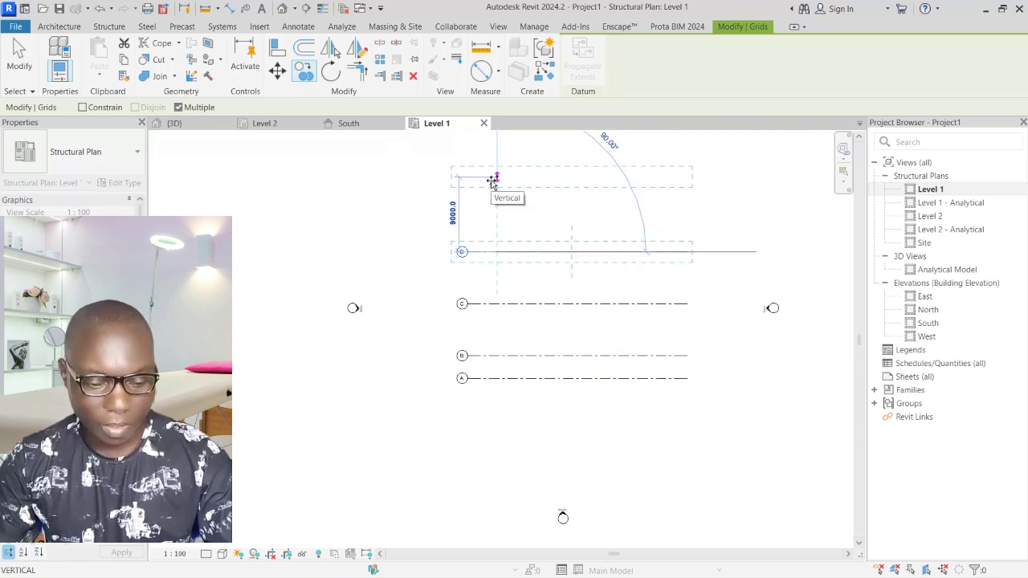
pyautogui.write('6')
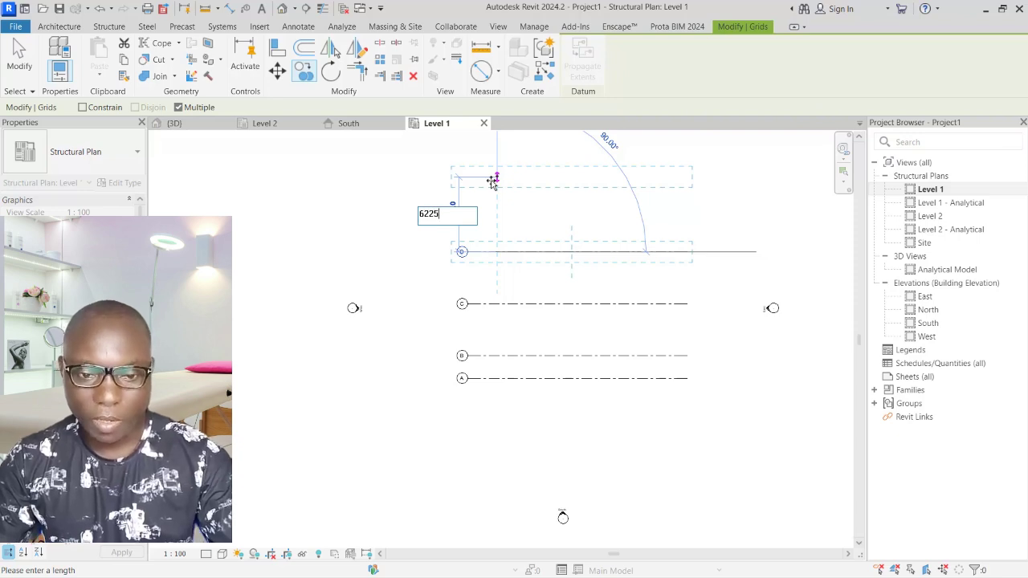
pyautogui.write('225')
pyautogui.press('Return')
# Place the last horizontal grid copy 2725 above grid E, and finish the copy command
pyautogui.scroll(-2, 477, 202)
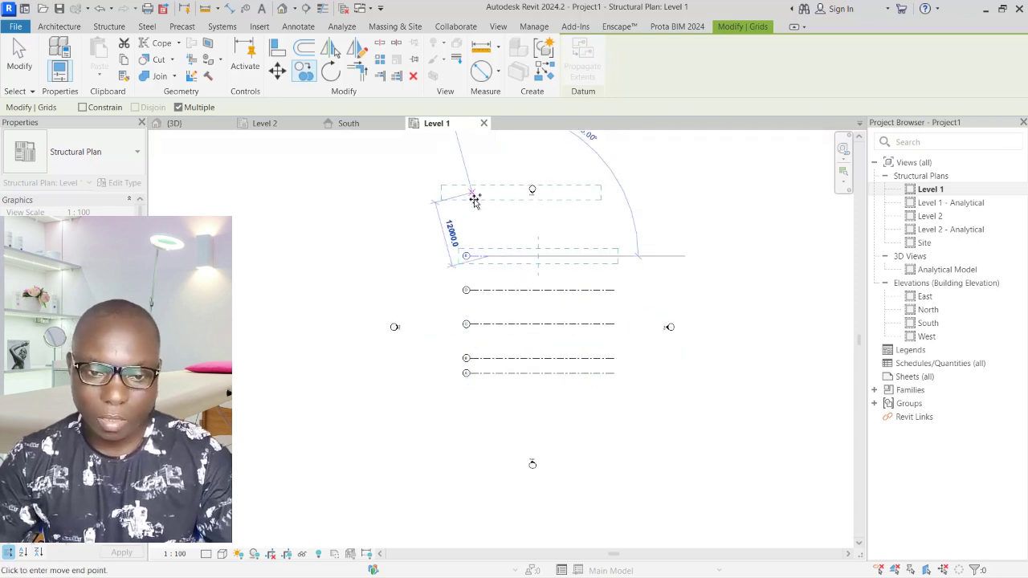
pyautogui.write('2')
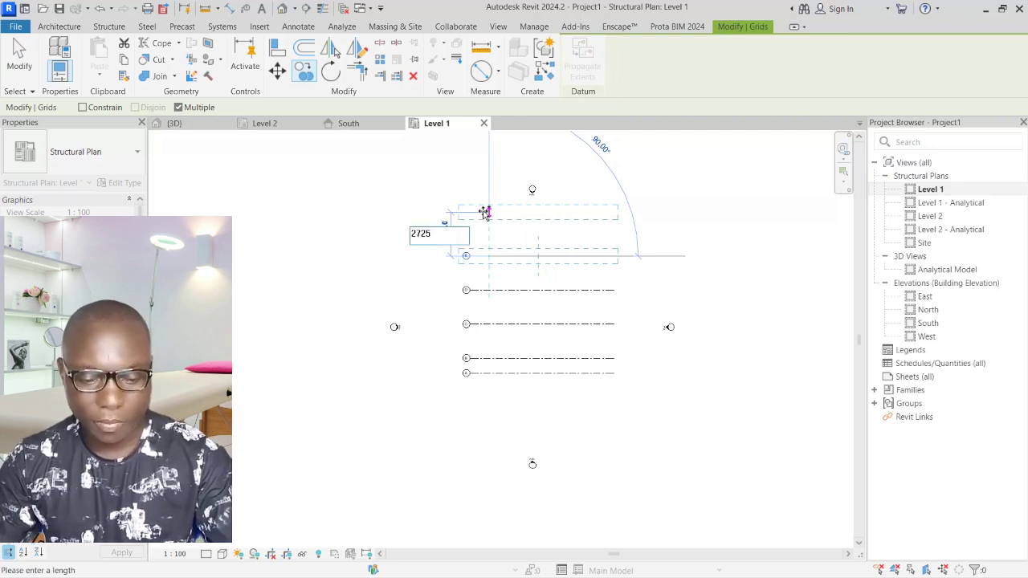
pyautogui.write('725')
pyautogui.press('Return')
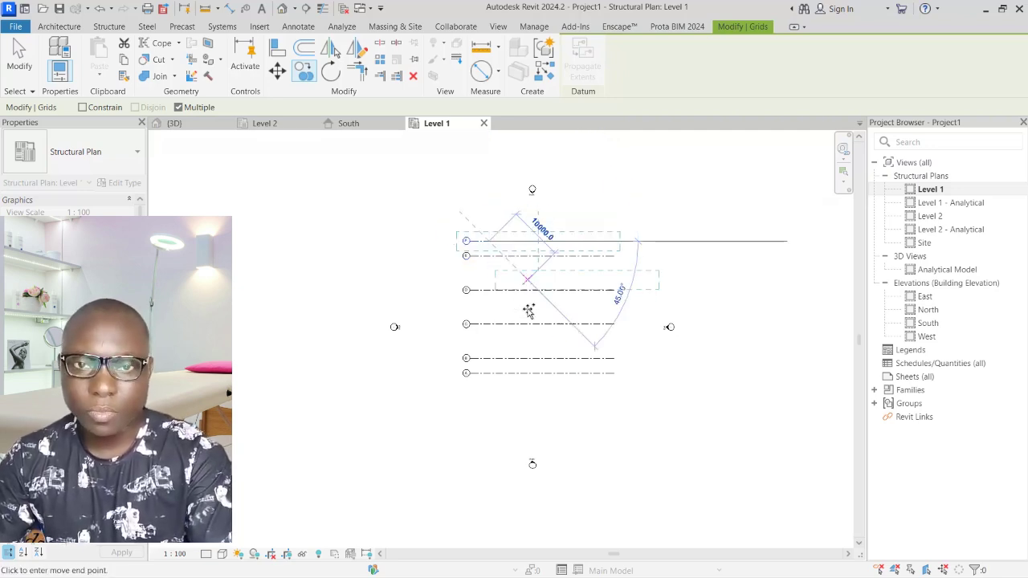
pyautogui.press('Escape')
pyautogui.scroll(1, 537, 257)
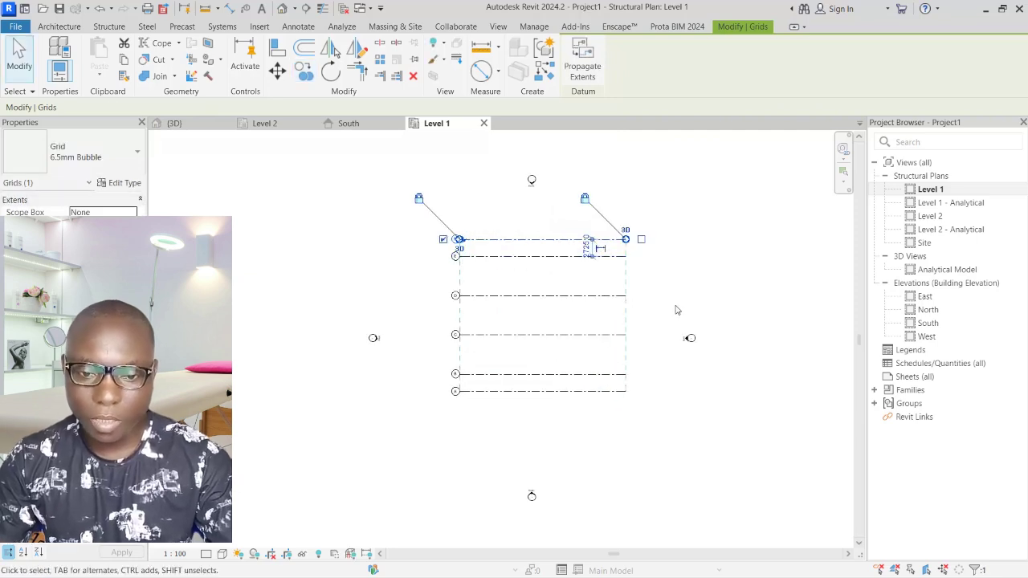
pyautogui.click(687, 282)
# Draw a vertical grid line near the bubble ends of the horizontal grids, from just below A to just above F
pyautogui.scroll(1, 526, 433)
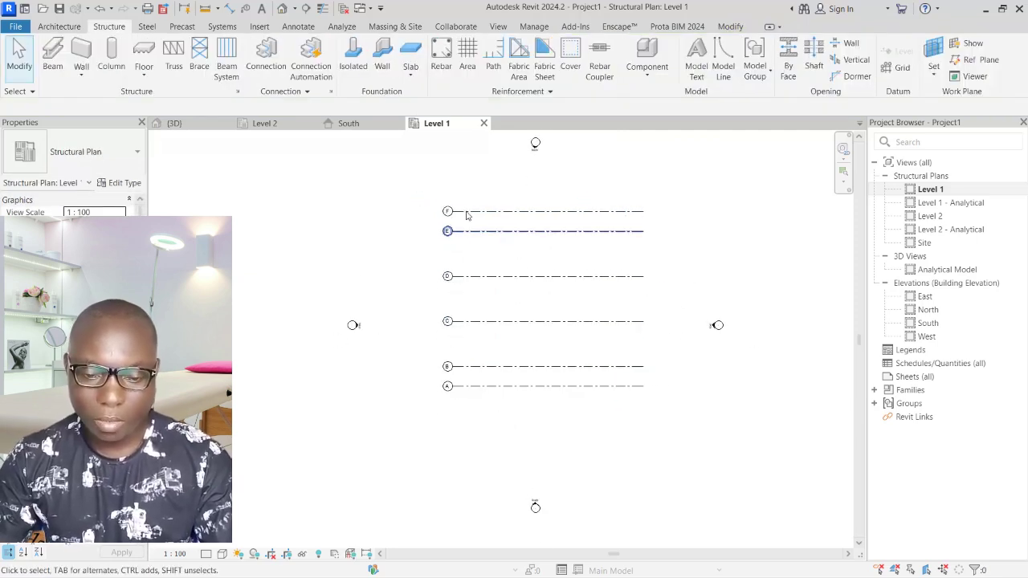
pyautogui.scroll(2, 482, 221)
pyautogui.scroll(1, 472, 366)
pyautogui.scroll(-1, 472, 366)
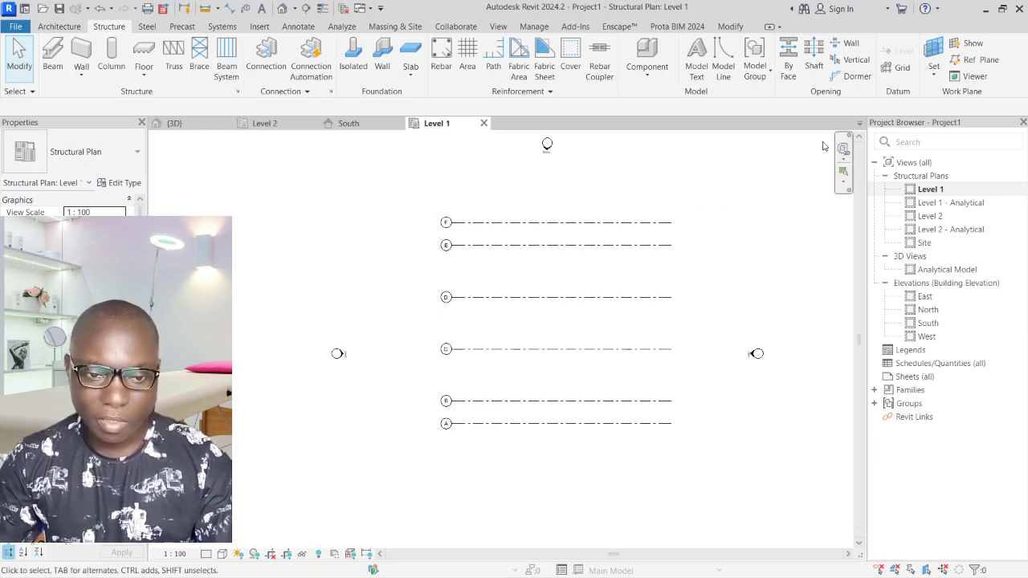
pyautogui.press('g')
pyautogui.press('r')
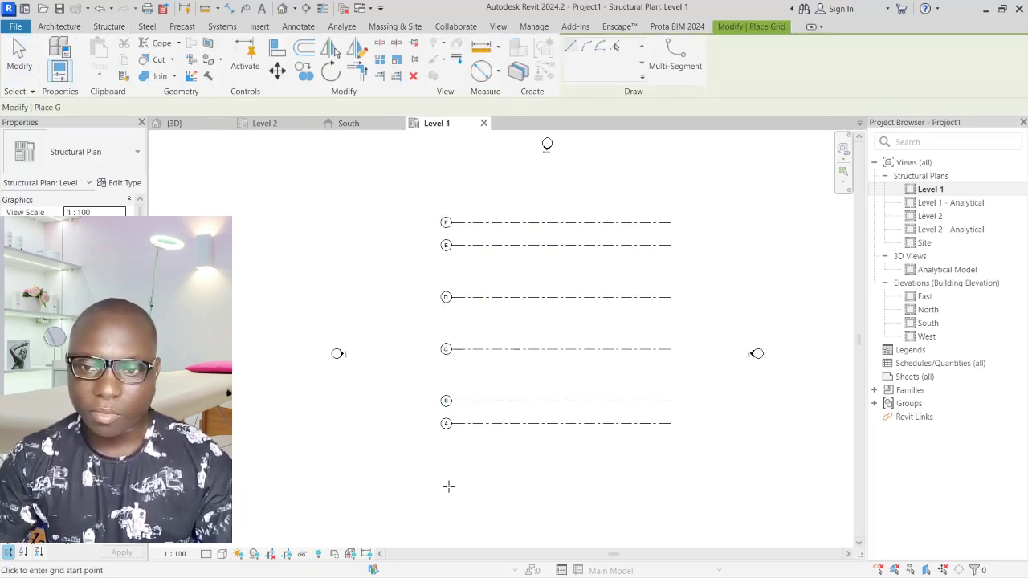
pyautogui.click(466, 445)
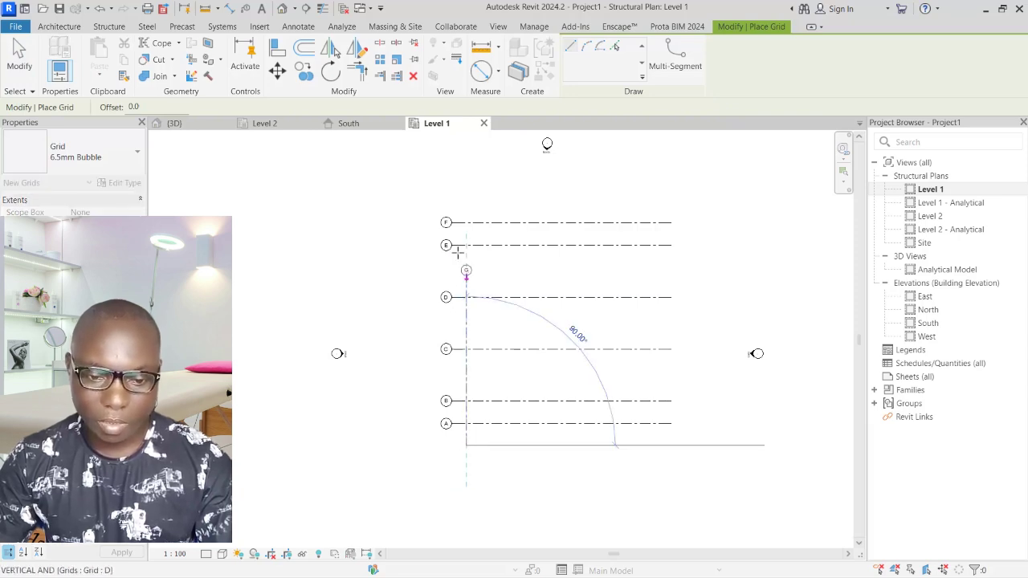
pyautogui.click(466, 195)
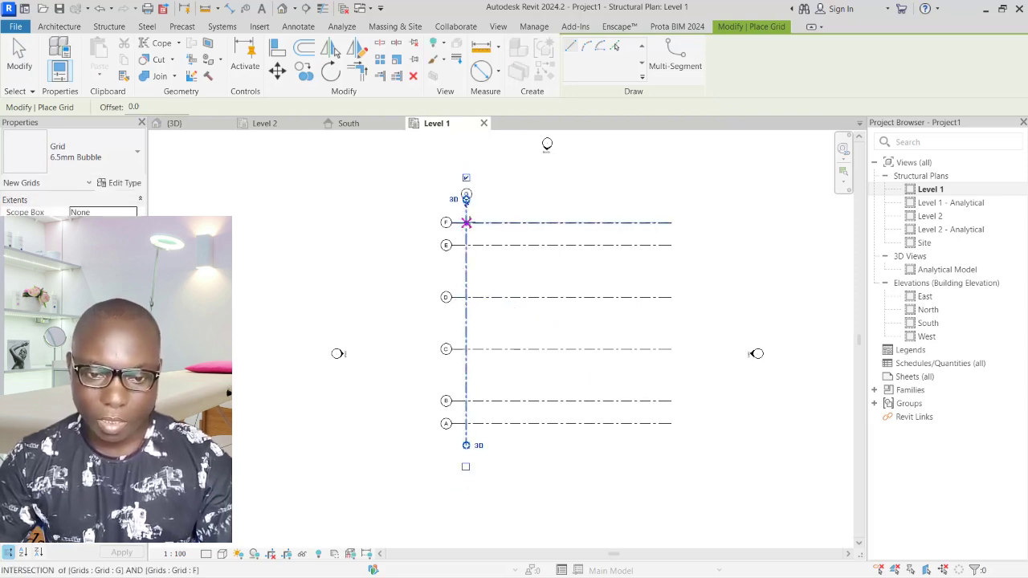
# Rename the new vertical grid 1 and finish placing grids
pyautogui.scroll(2, 446, 224)
pyautogui.scroll(2, 445, 224)
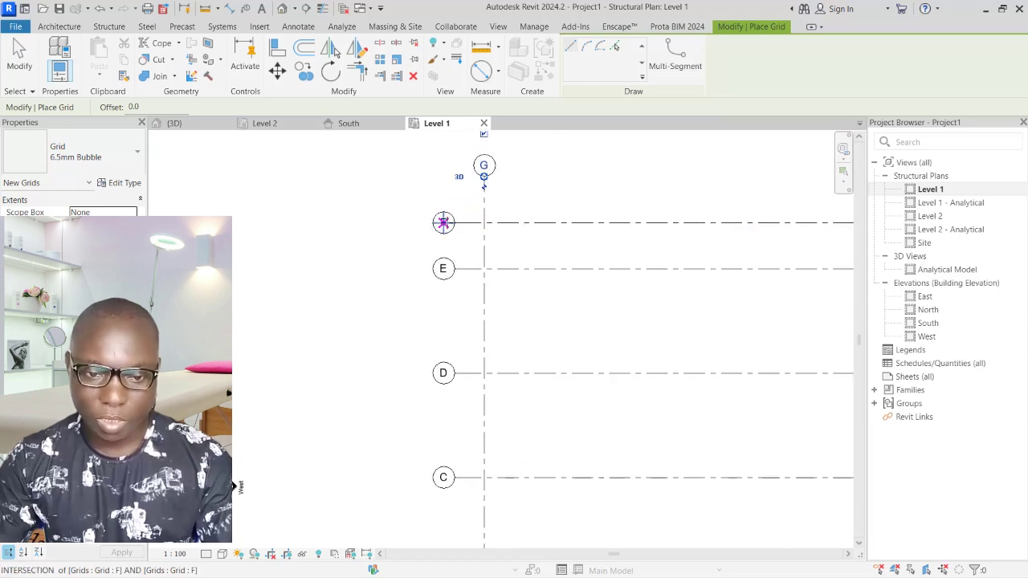
pyautogui.click(483, 164)
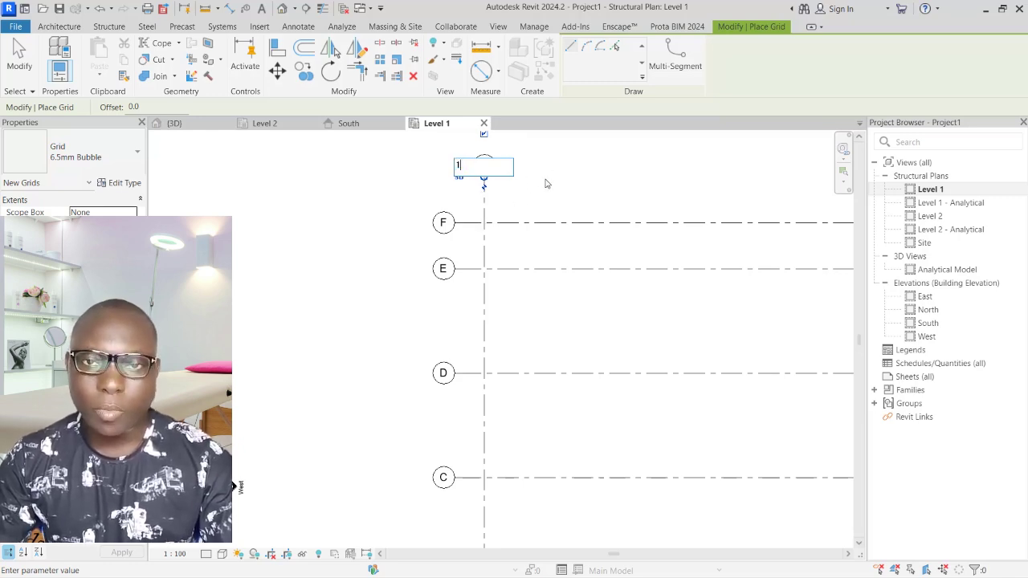
pyautogui.write('1')
pyautogui.press('Return')
pyautogui.scroll(-1, 470, 264)
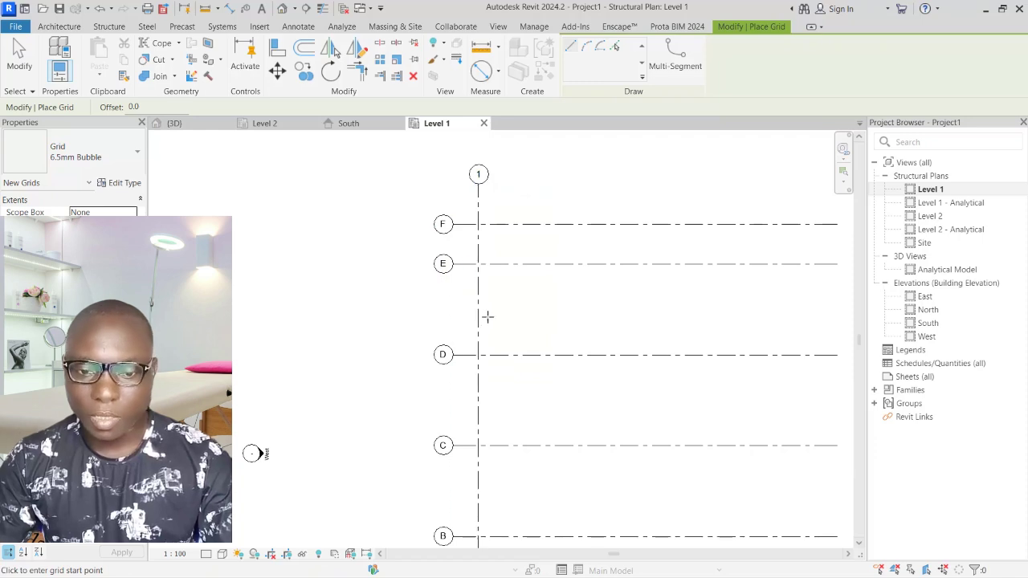
pyautogui.press('Escape')
pyautogui.press('Escape')
# Switch to the AutoCAD floor plan and check the spacings between the vertical gridlines along its upper edge
pyautogui.click(479, 293)
pyautogui.scroll(-1, 415, 255)
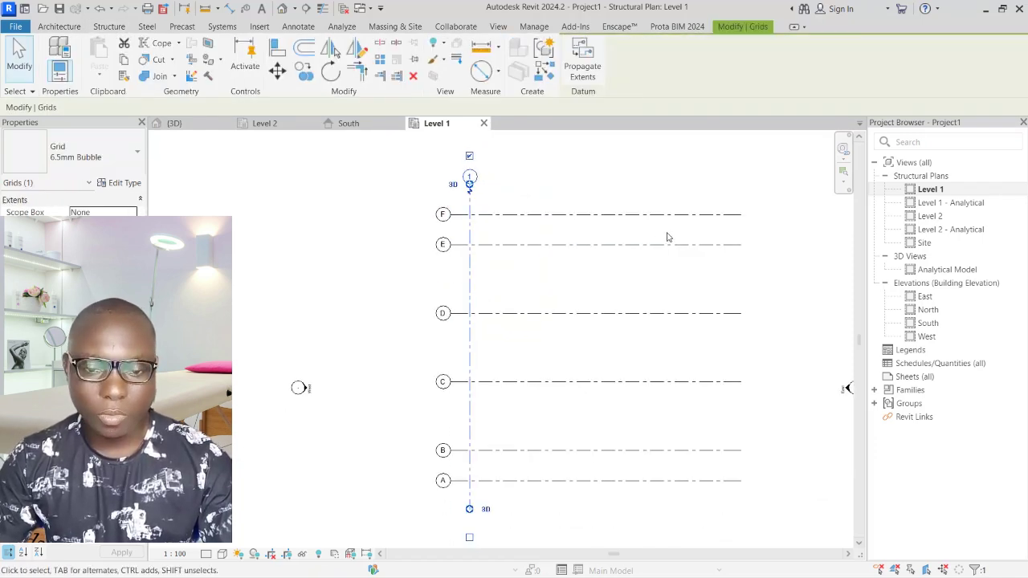
pyautogui.scroll(1, 664, 236)
pyautogui.scroll(-1, 521, 245)
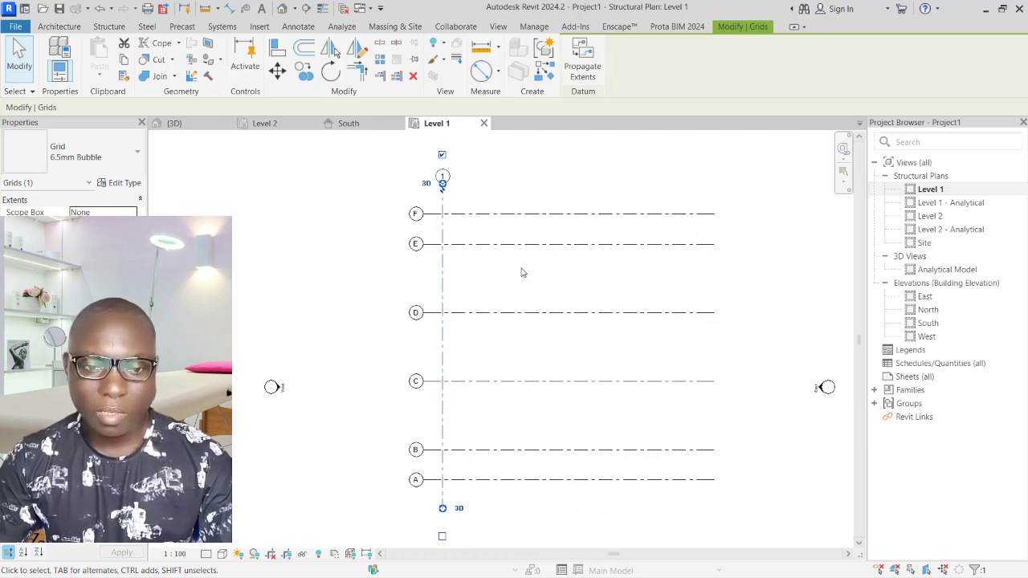
pyautogui.click(534, 186)
pyautogui.hotkey('alt', 'Tab')
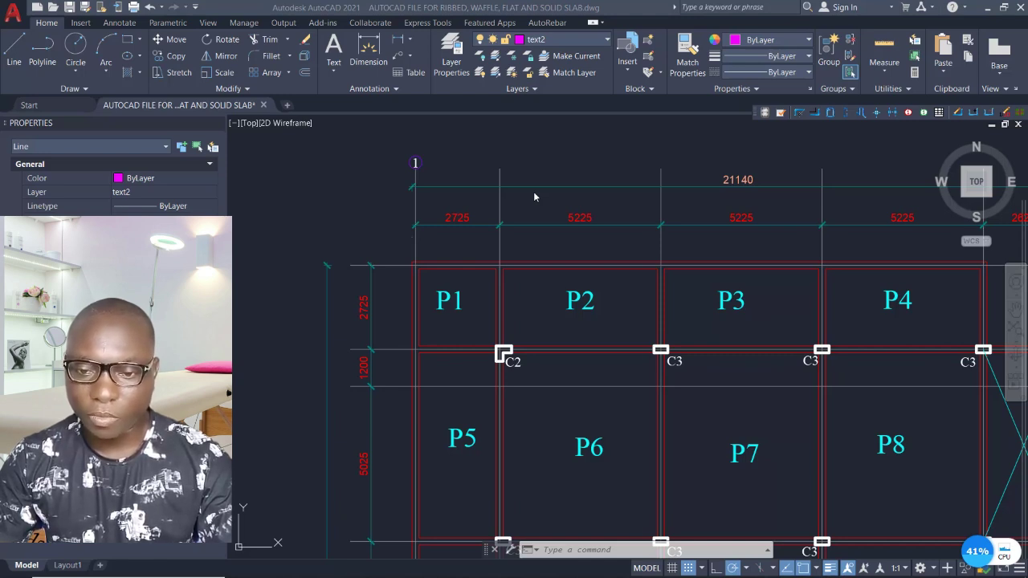
pyautogui.scroll(-2, 744, 236)
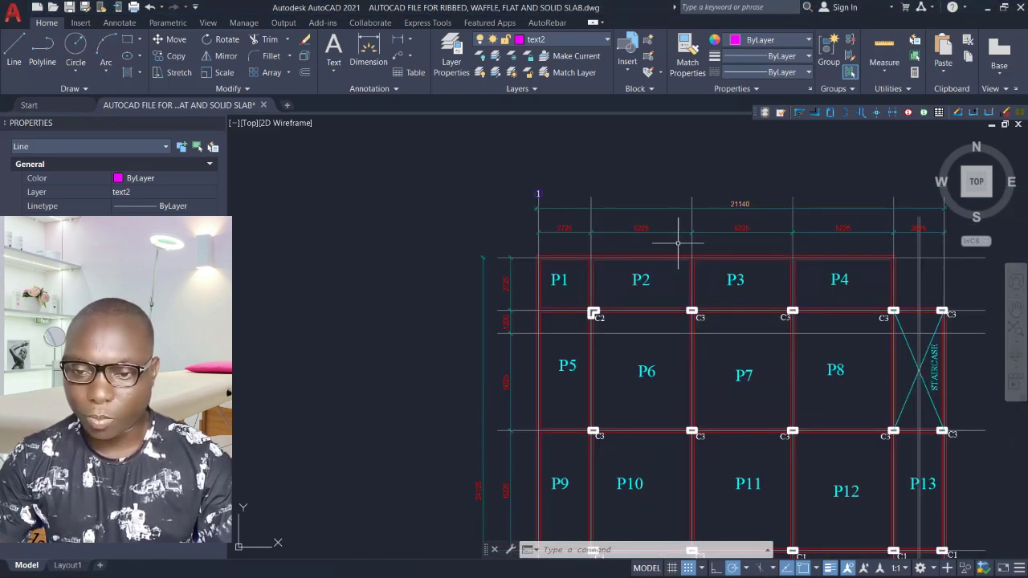
pyautogui.scroll(2, 917, 229)
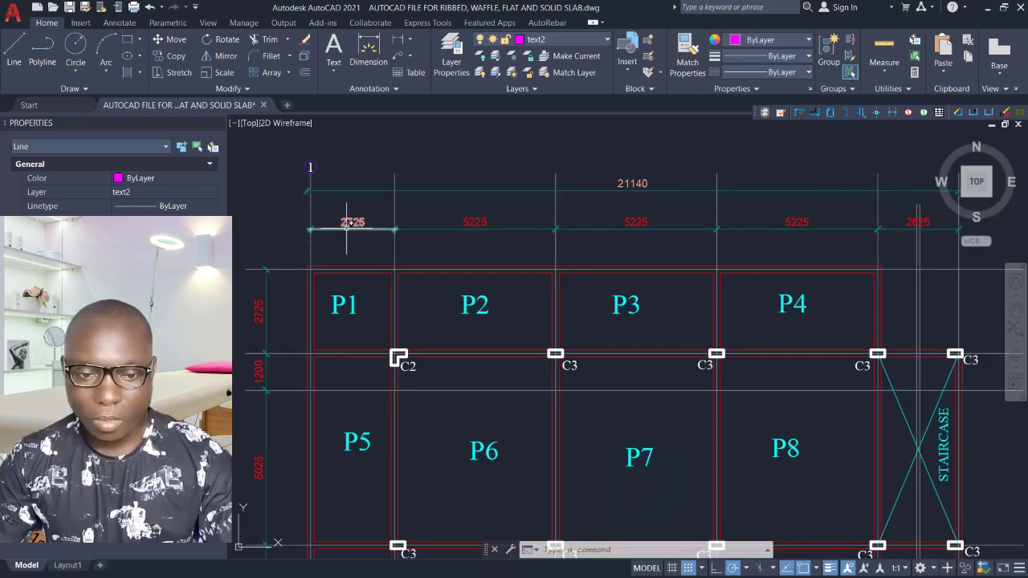
# Switch back to Revit and copy grid 1 horizontally to the right by 2725 with multiple copies enabled
pyautogui.click(442, 163)
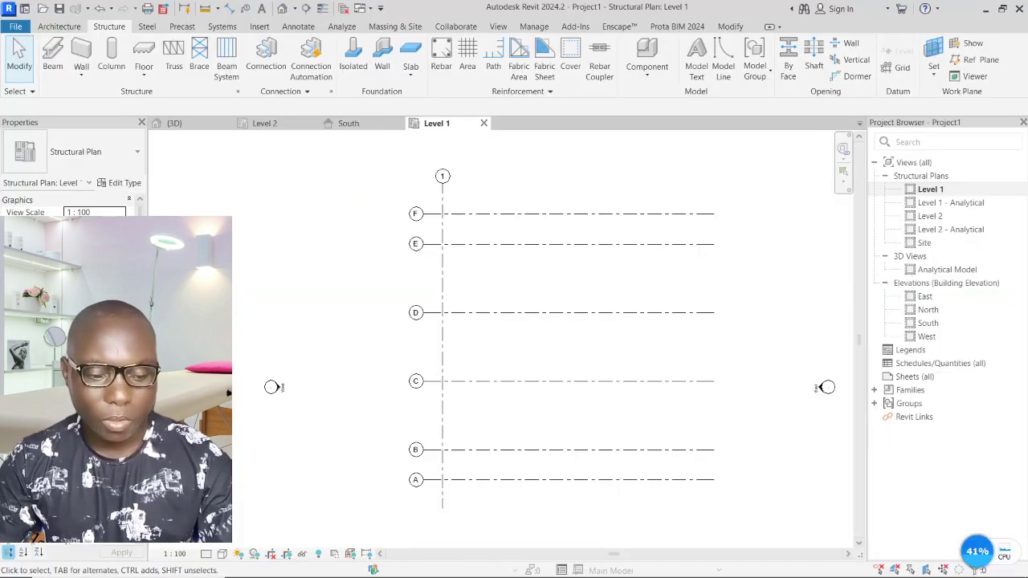
pyautogui.scroll(1, 512, 273)
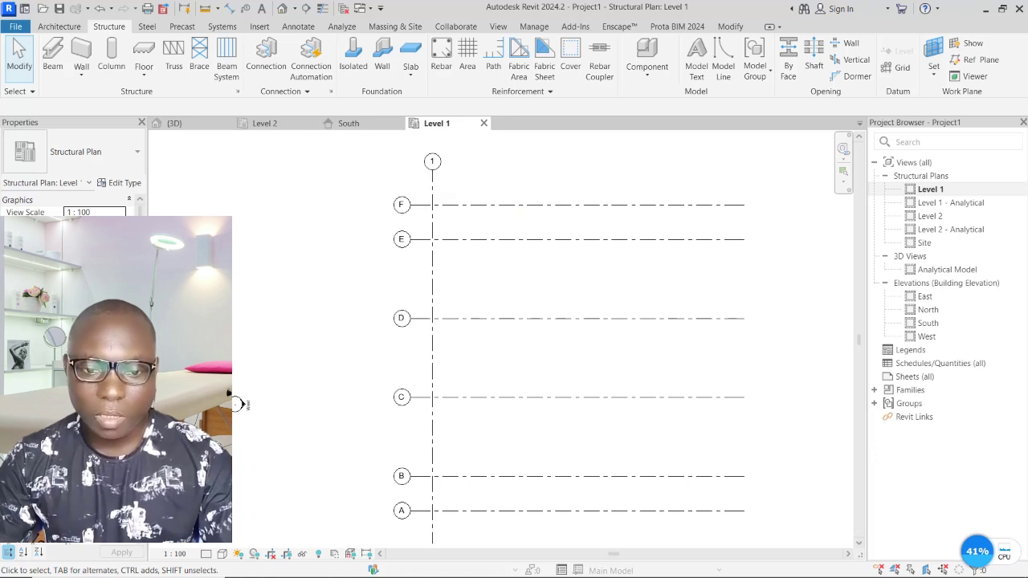
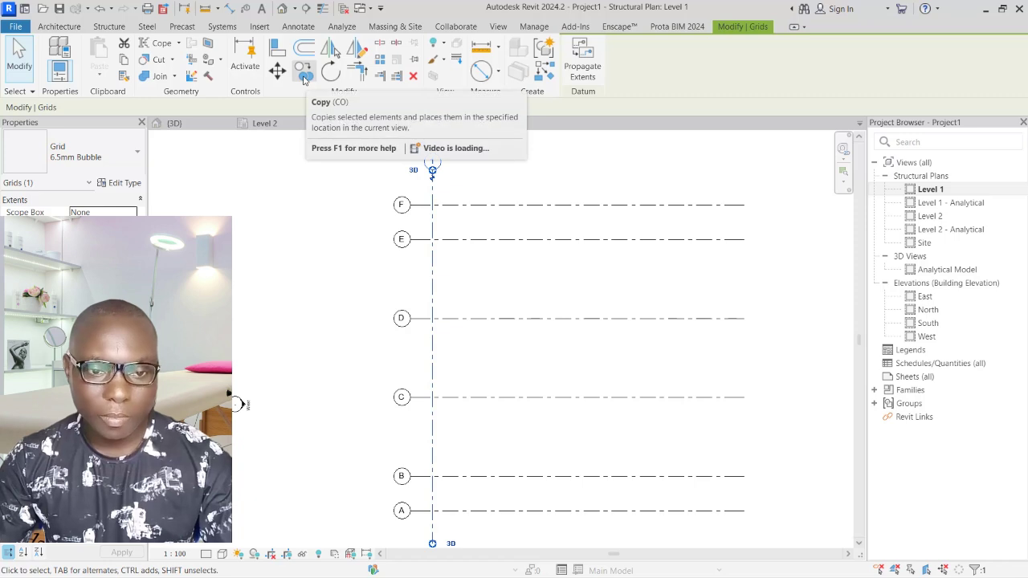
pyautogui.click(304, 76)
pyautogui.scroll(2, 461, 189)
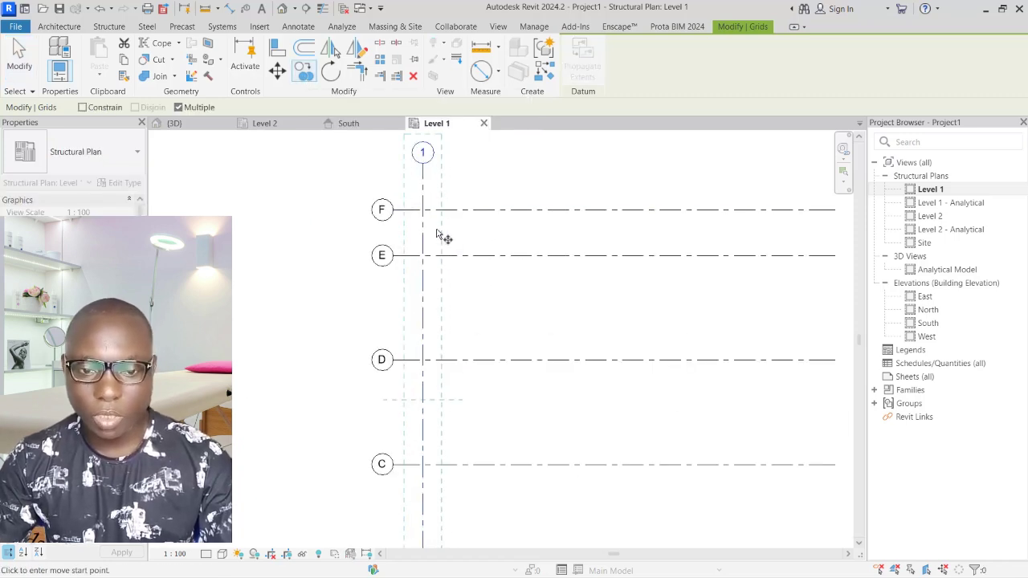
pyautogui.click(424, 229)
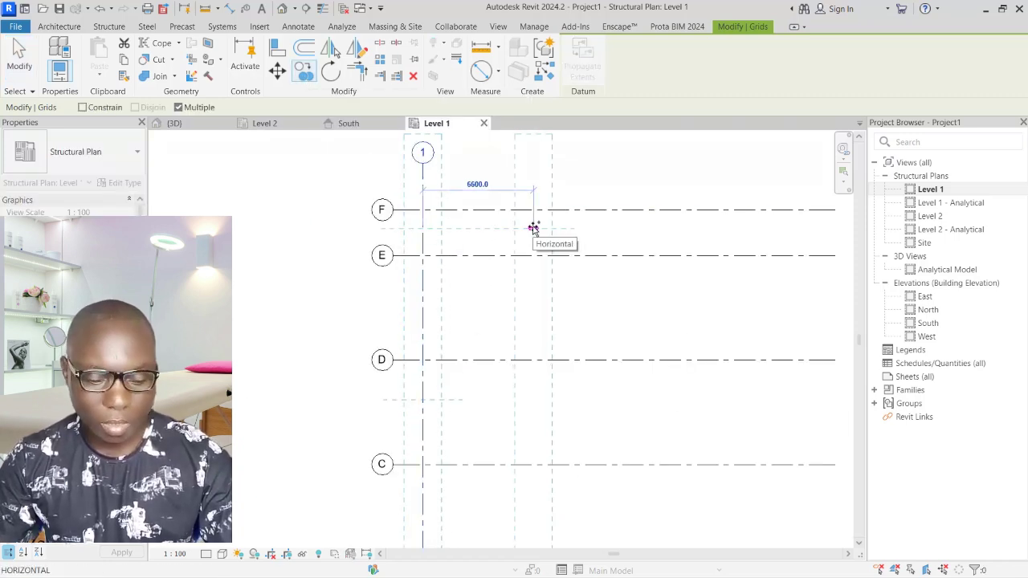
pyautogui.write('2')
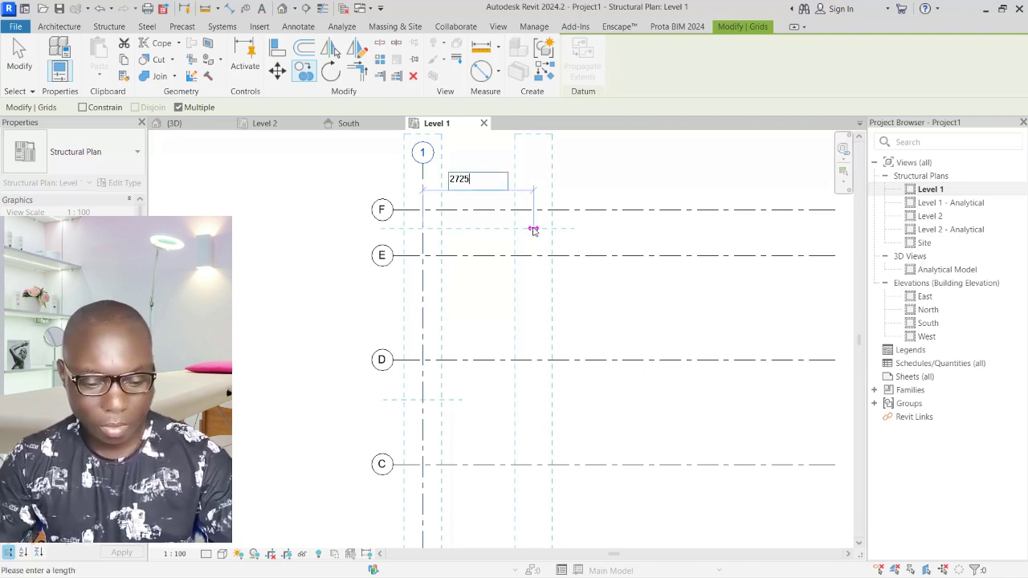
pyautogui.write('725')
pyautogui.press('Return')
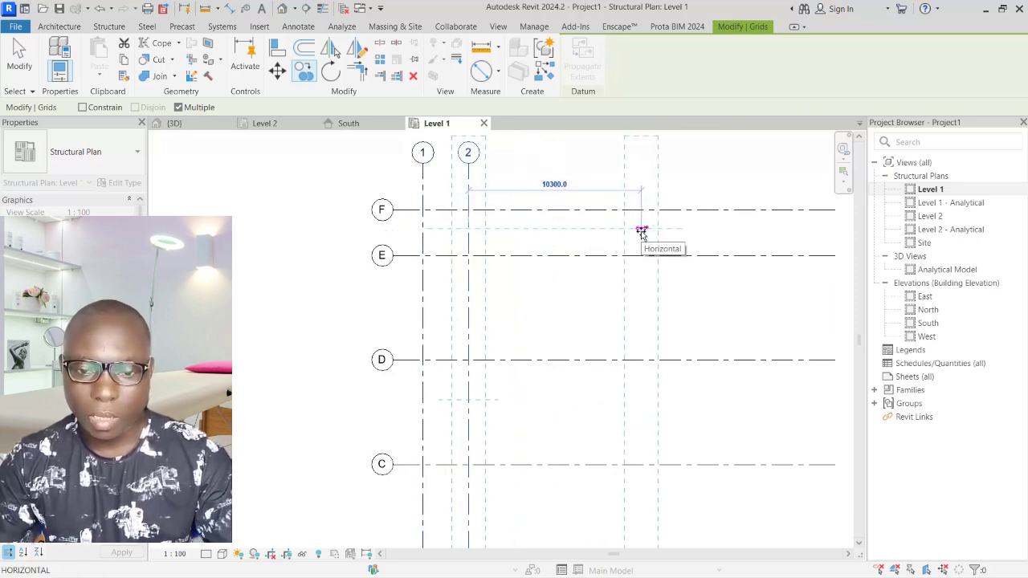
# Place three more vertical grid copies to the right of grid 2, each offset 5225 from the previous one
pyautogui.write('5')
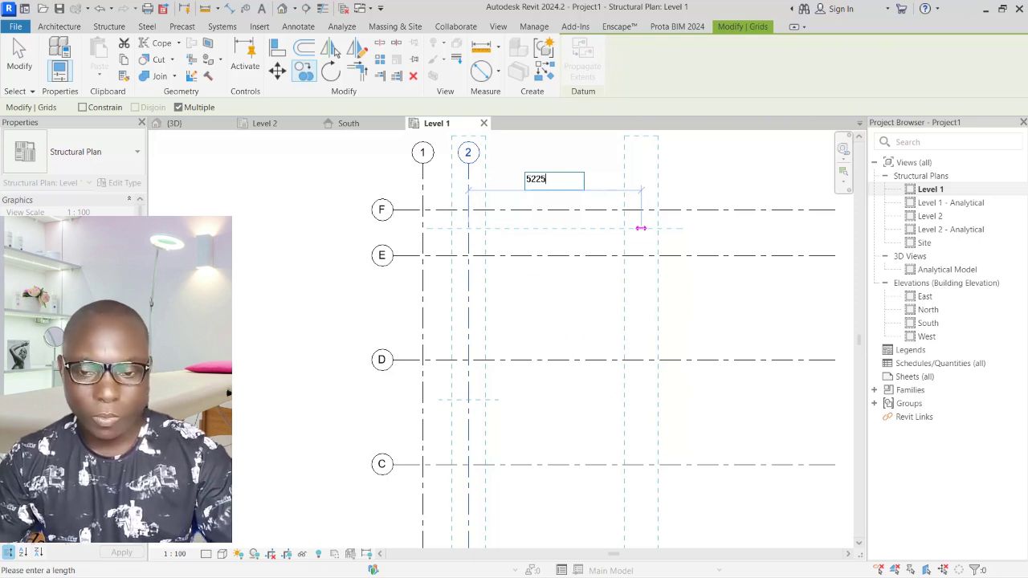
pyautogui.write('225')
pyautogui.press('Return')
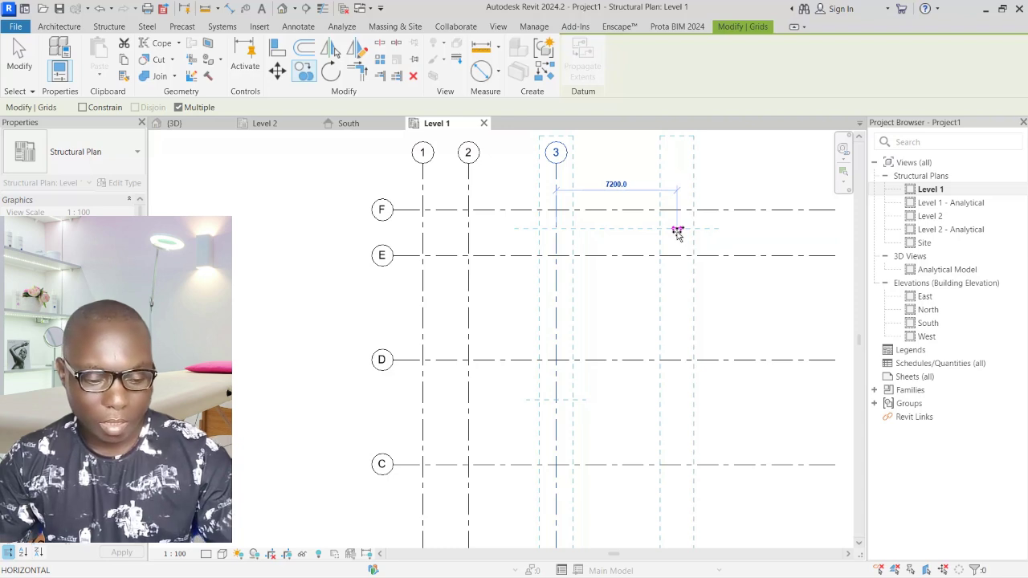
pyautogui.write('5')
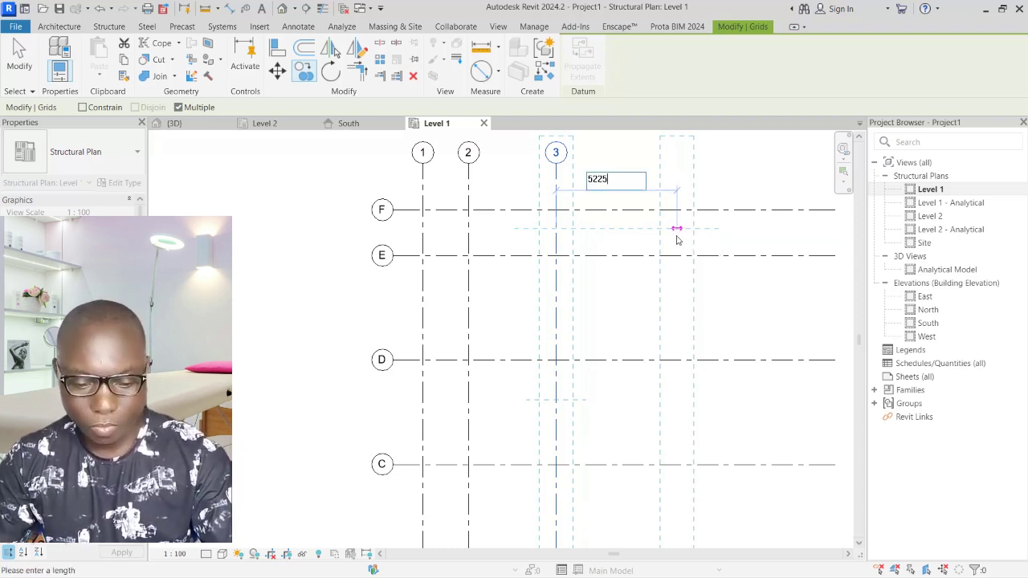
pyautogui.write('225')
pyautogui.press('Return')
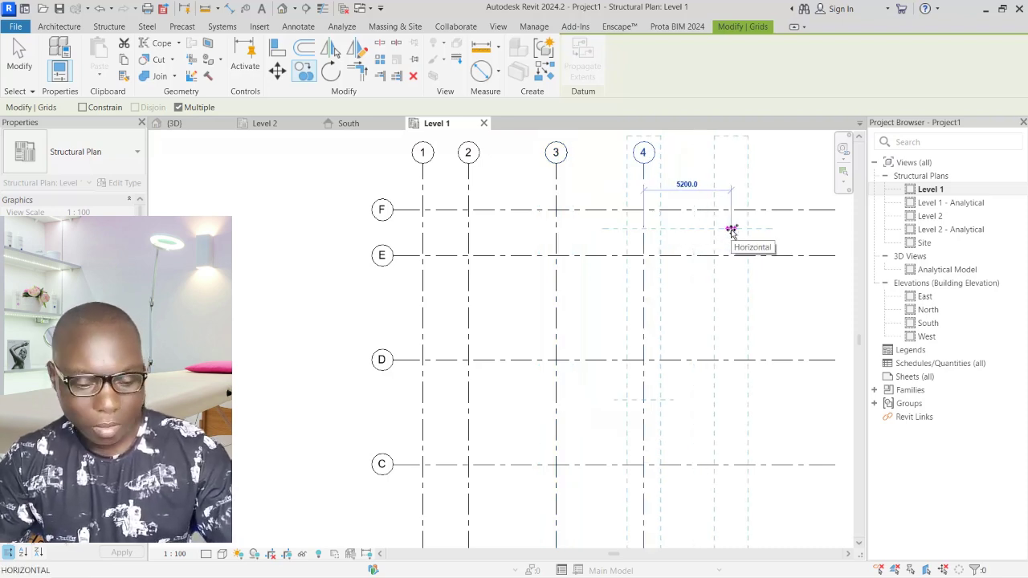
pyautogui.write('5225')
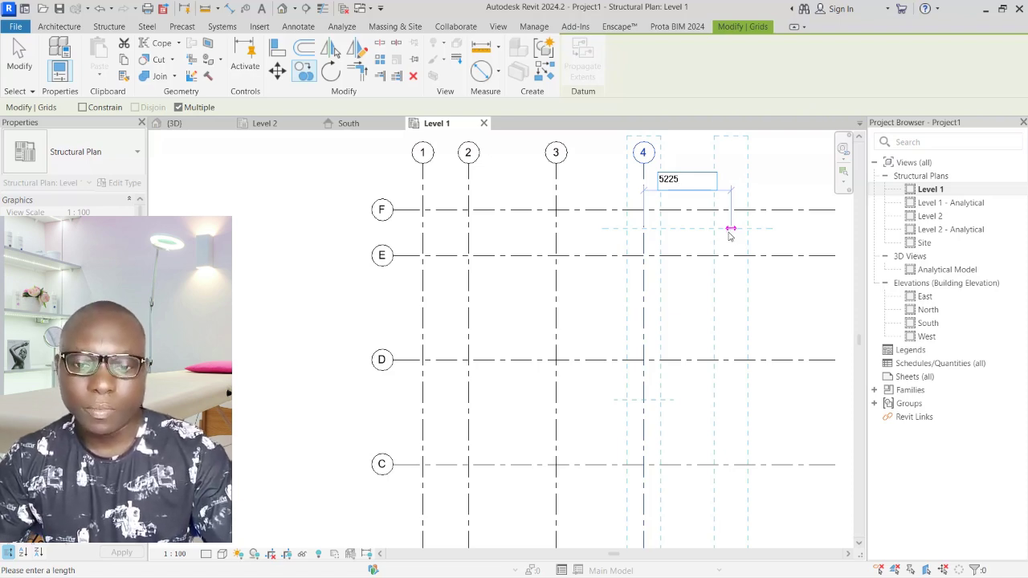
pyautogui.press('Return')
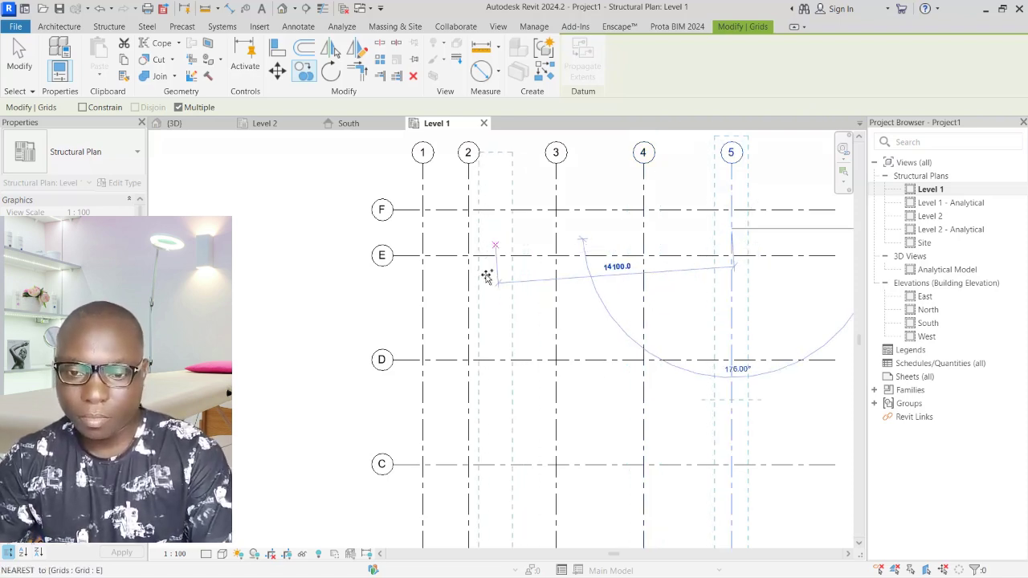
# Switch to the AutoCAD floor plan and examine the width of the last bay beside the staircase
pyautogui.scroll(-2, 589, 236)
pyautogui.scroll(1, 632, 257)
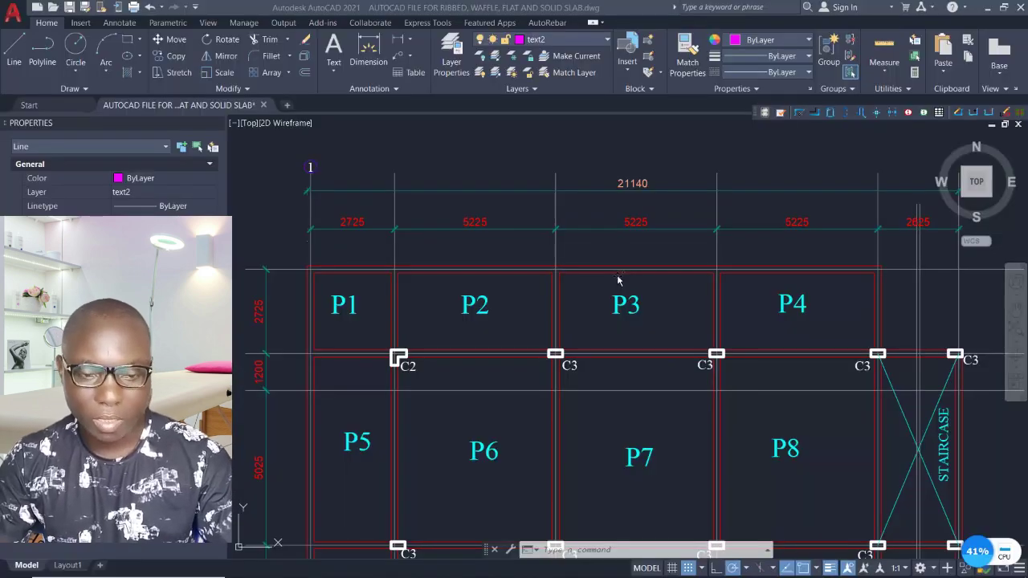
pyautogui.scroll(2, 615, 280)
pyautogui.scroll(-2, 617, 279)
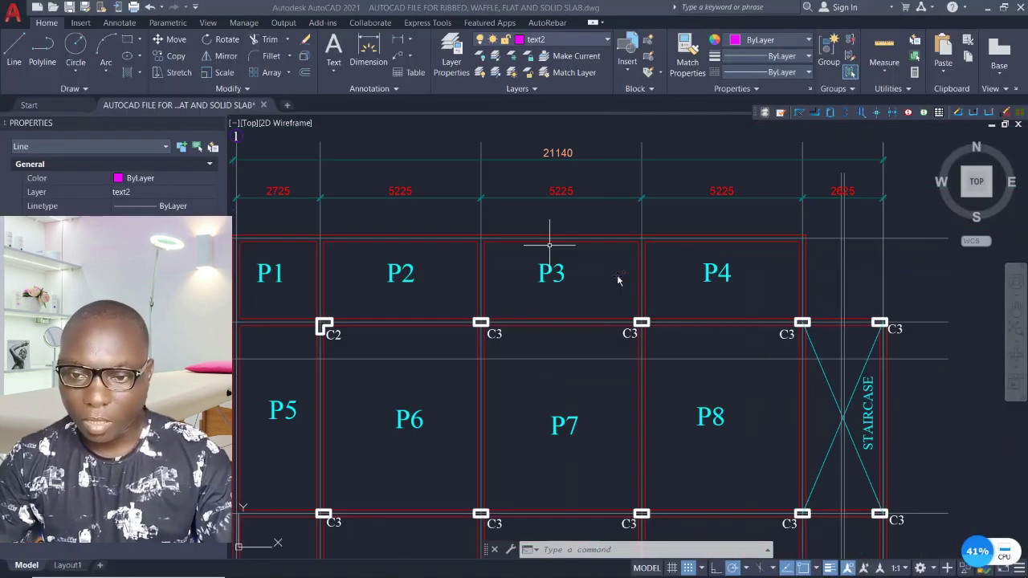
pyautogui.scroll(-2, 618, 280)
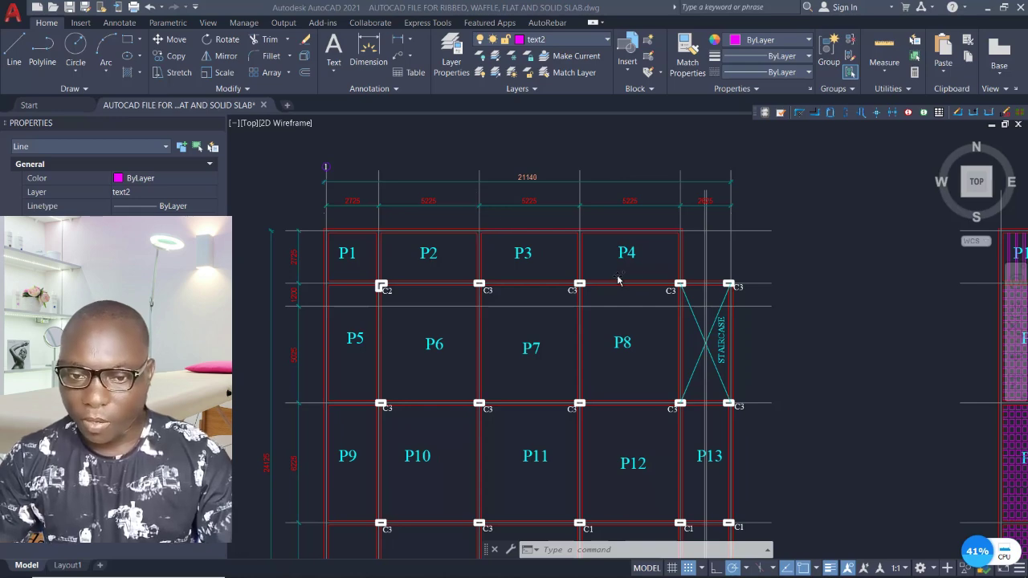
pyautogui.scroll(5, 618, 280)
pyautogui.scroll(-5, 618, 280)
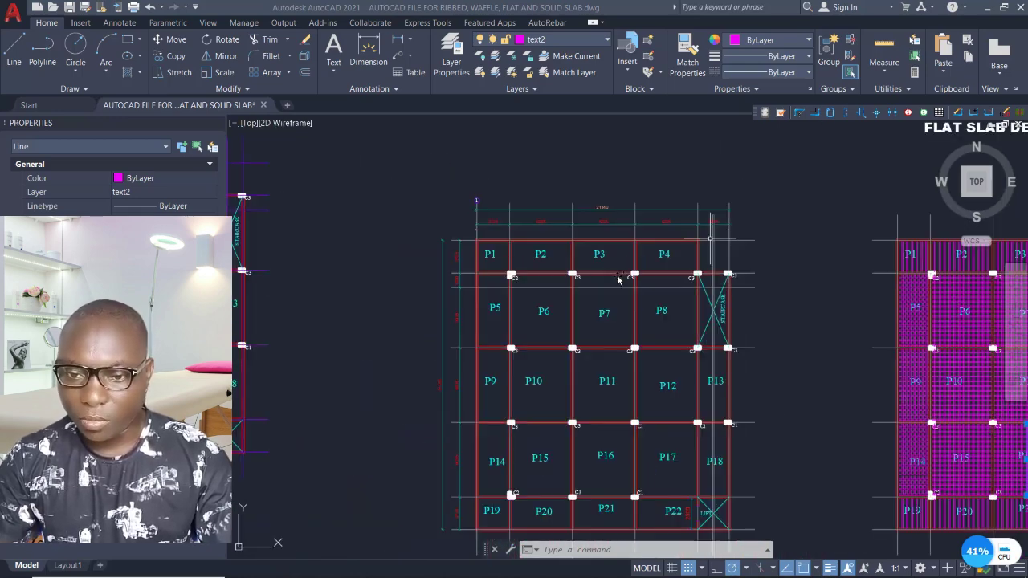
pyautogui.scroll(5, 619, 280)
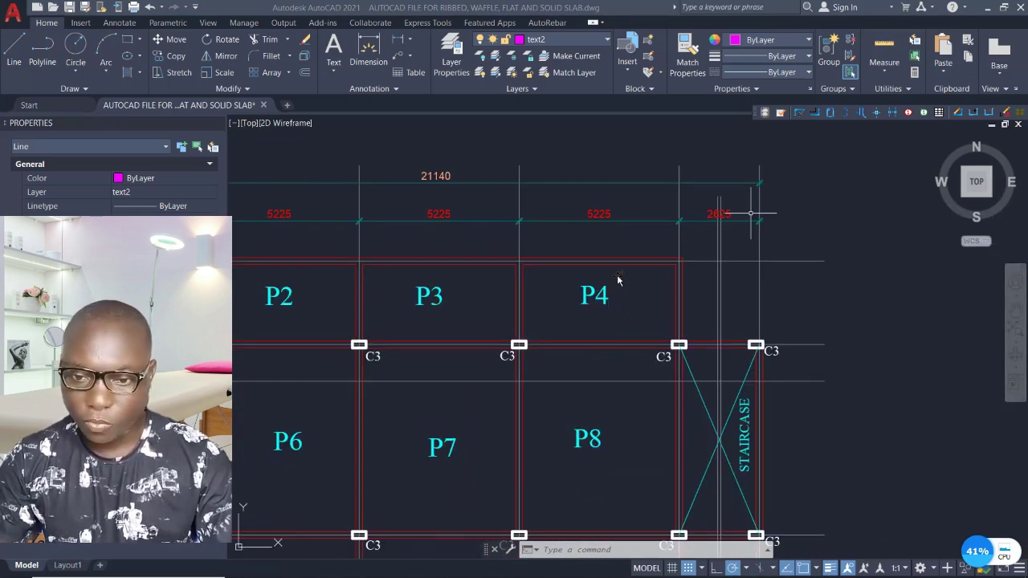
pyautogui.scroll(-5, 618, 281)
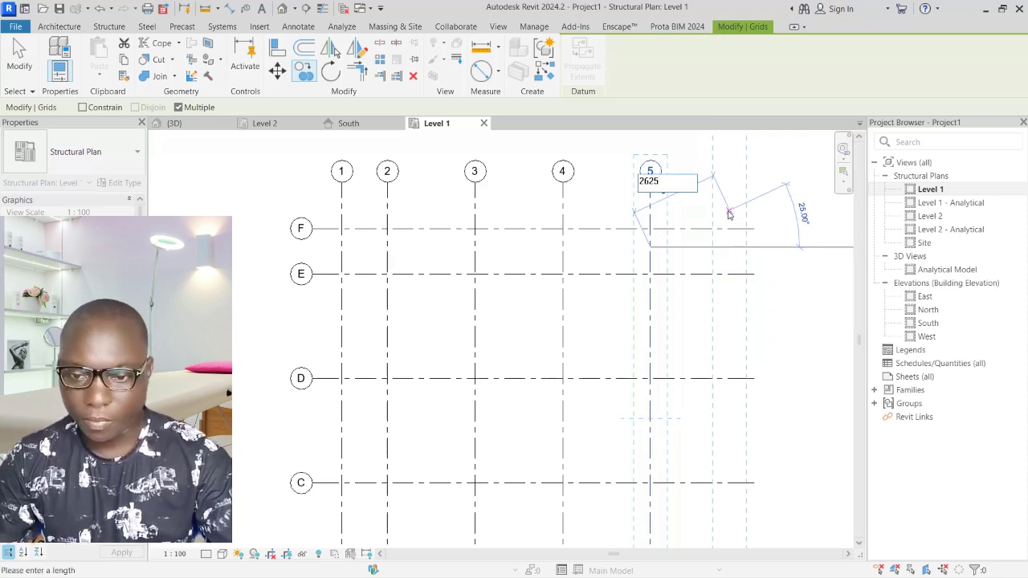
# Switch back to Revit, try to place the last vertical grid copy 2625 from grid 5, and end the copy command
pyautogui.press('Return')
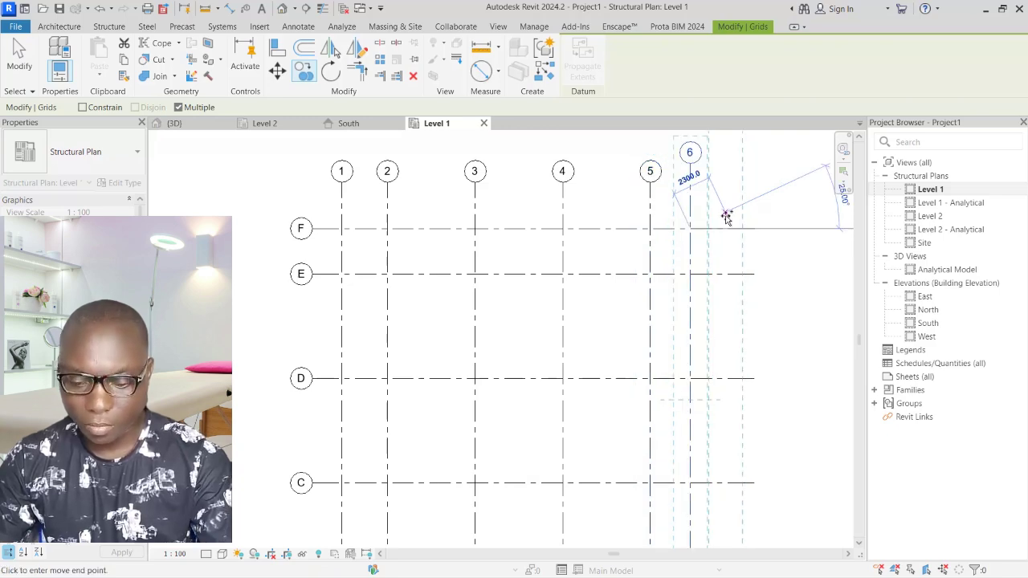
pyautogui.scroll(-2, 631, 340)
pyautogui.press('Escape')
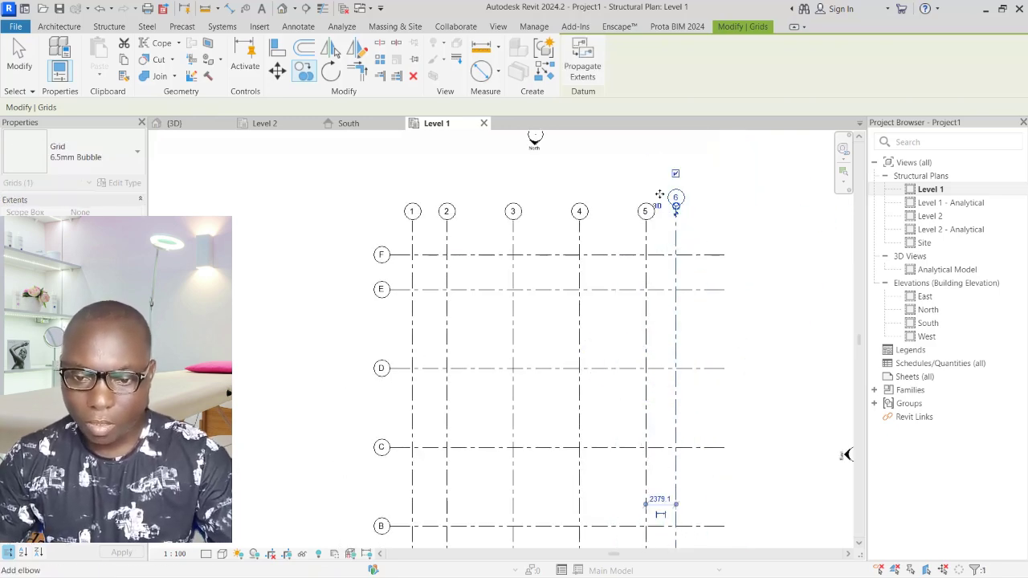
# Delete the misaligned vertical grid to the right of grid 5
pyautogui.scroll(-1, 673, 198)
pyautogui.scroll(2, 677, 201)
pyautogui.scroll(-2, 677, 201)
pyautogui.scroll(1, 669, 387)
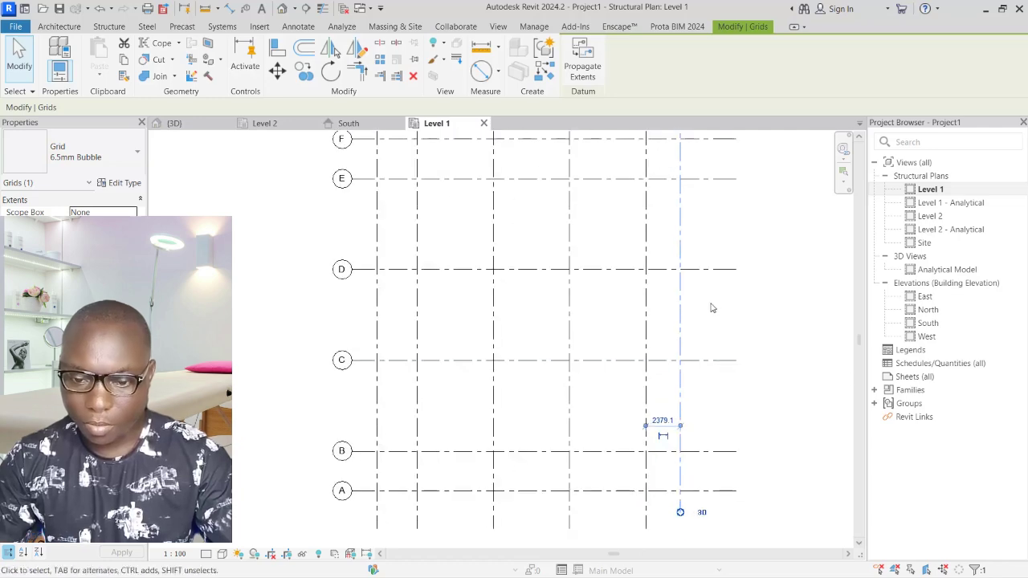
pyautogui.scroll(-1, 564, 311)
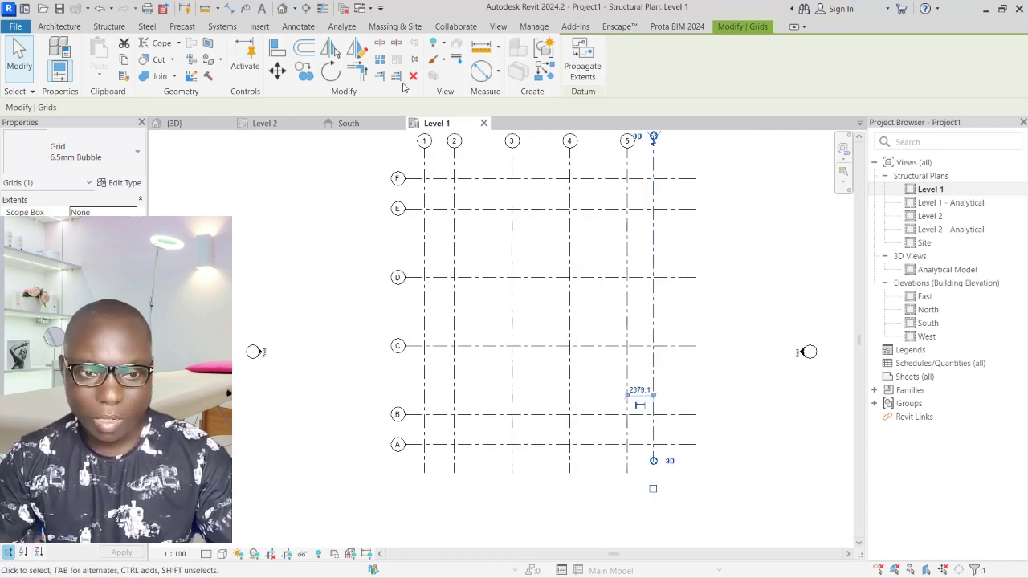
pyautogui.click(415, 77)
pyautogui.scroll(2, 643, 236)
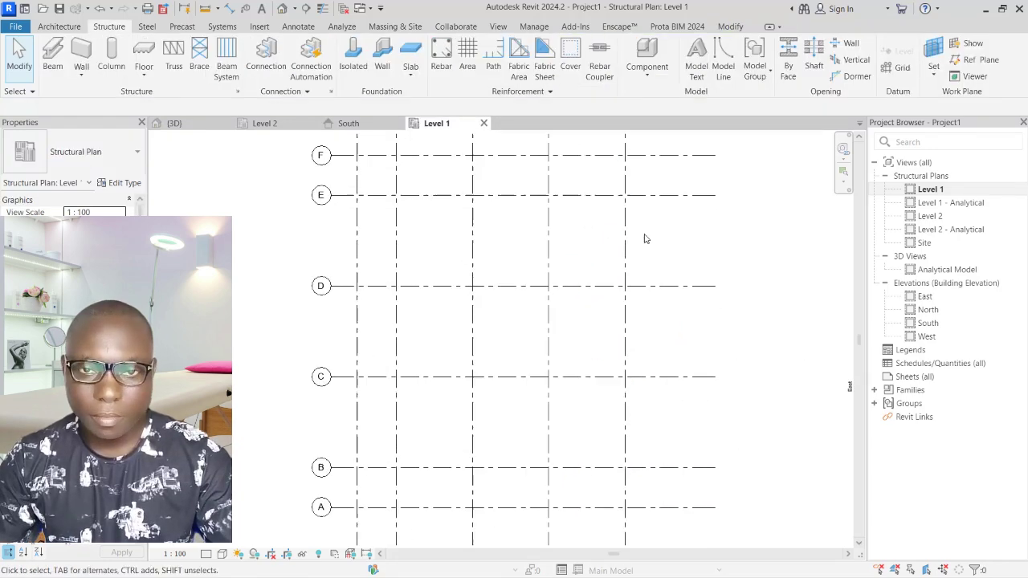
# Copy grid 5 horizontally to its right at an offset of 2625 and end the copy command
pyautogui.scroll(-1, 546, 321)
pyautogui.scroll(1, 599, 205)
pyautogui.click(598, 208)
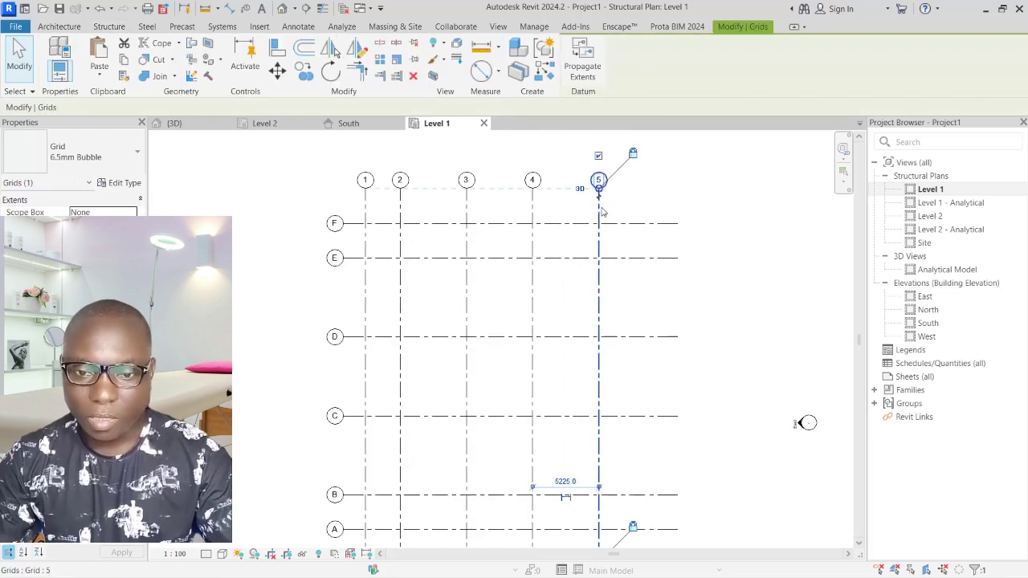
pyautogui.rightClick(598, 208)
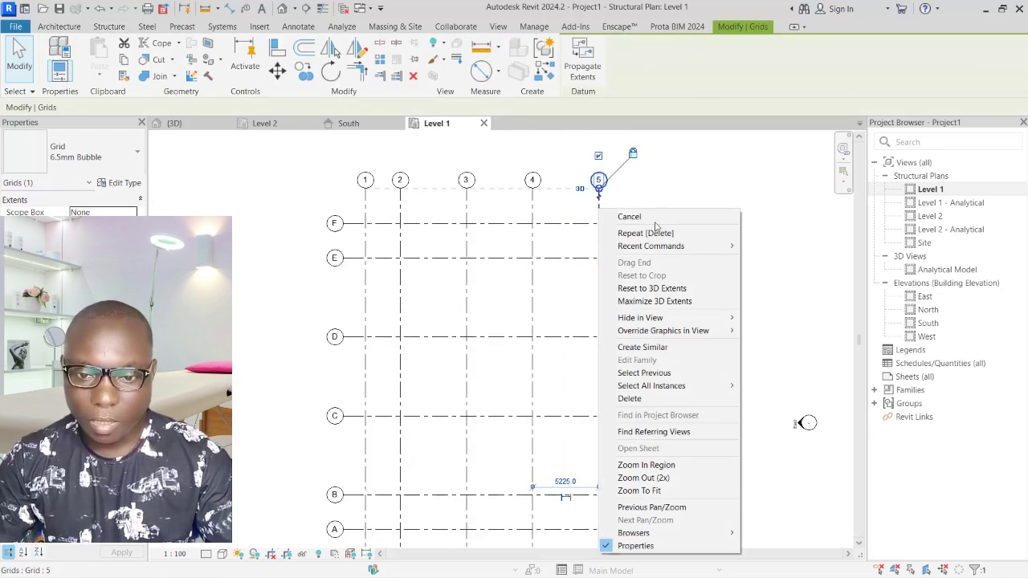
pyautogui.click(675, 167)
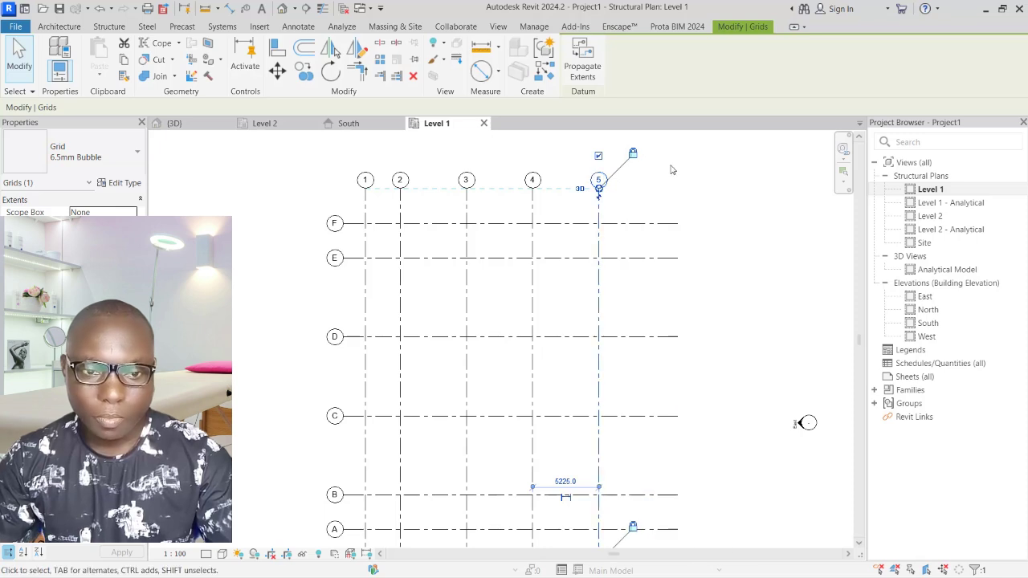
pyautogui.press('c')
pyautogui.press('o')
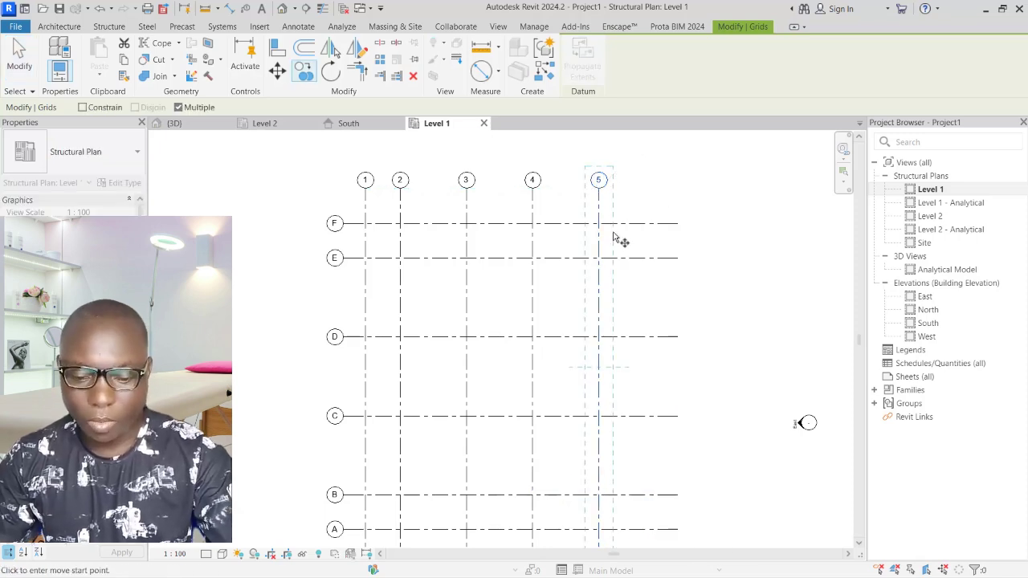
pyautogui.click(599, 212)
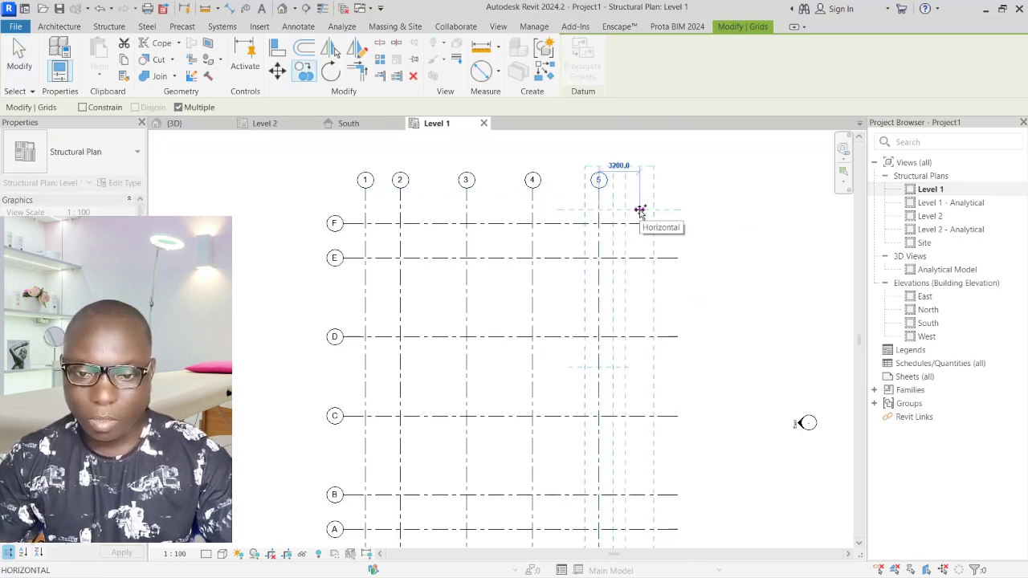
pyautogui.write('2')
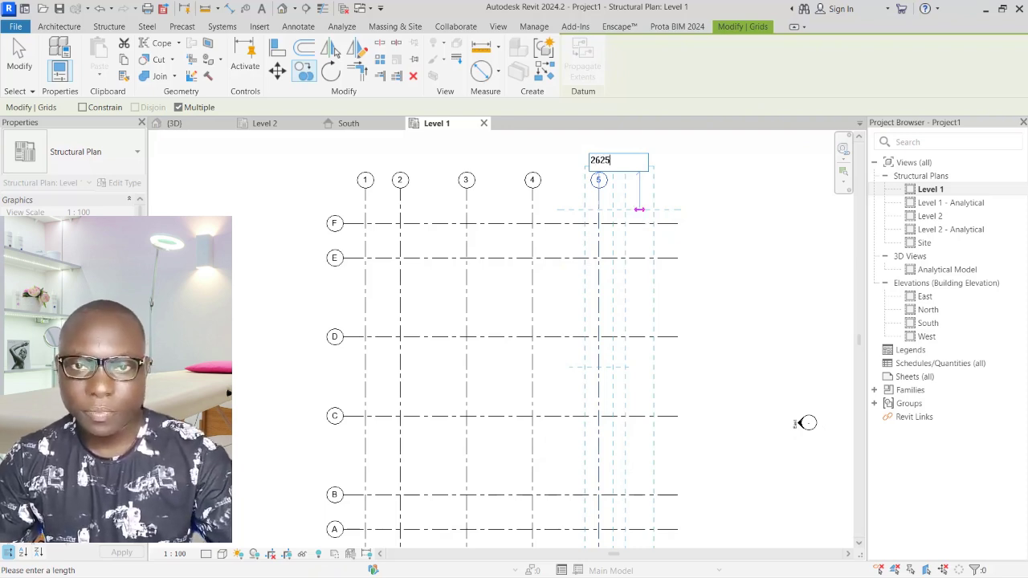
pyautogui.write('625')
pyautogui.press('Return')
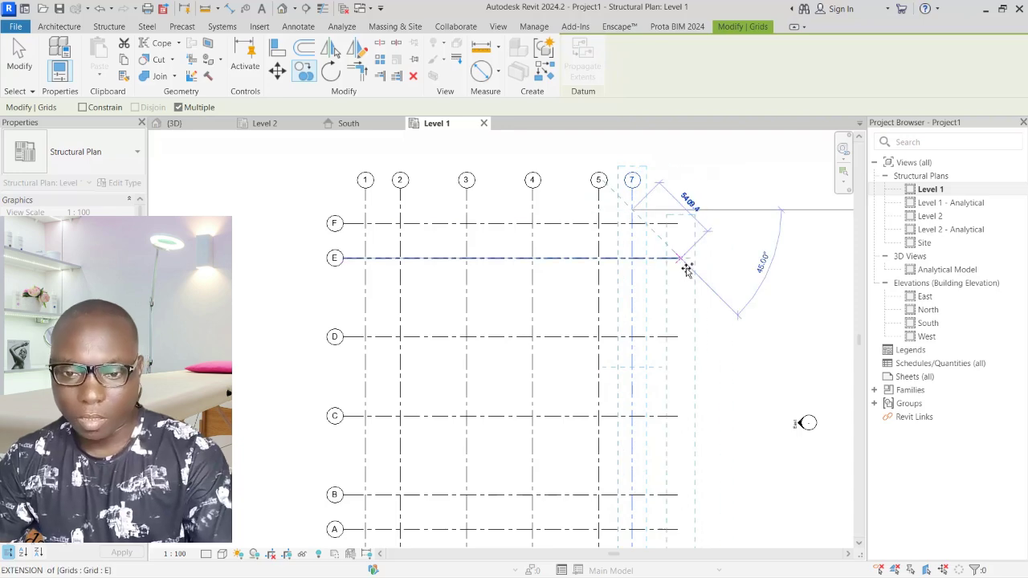
pyautogui.press('Escape')
pyautogui.scroll(-2, 587, 211)
pyautogui.press('Escape')
pyautogui.scroll(1, 420, 190)
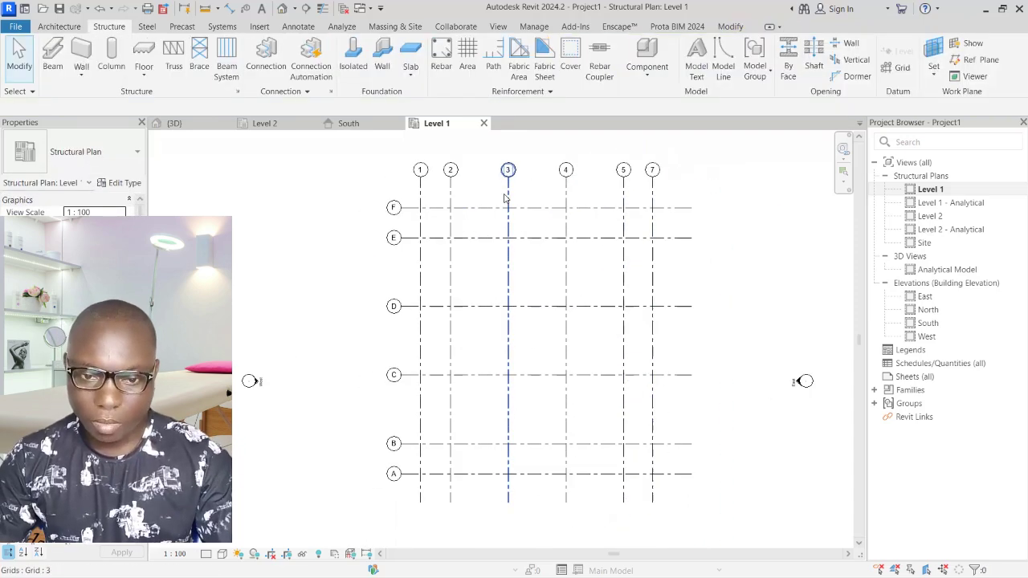
pyautogui.click(651, 196)
pyautogui.scroll(1, 651, 189)
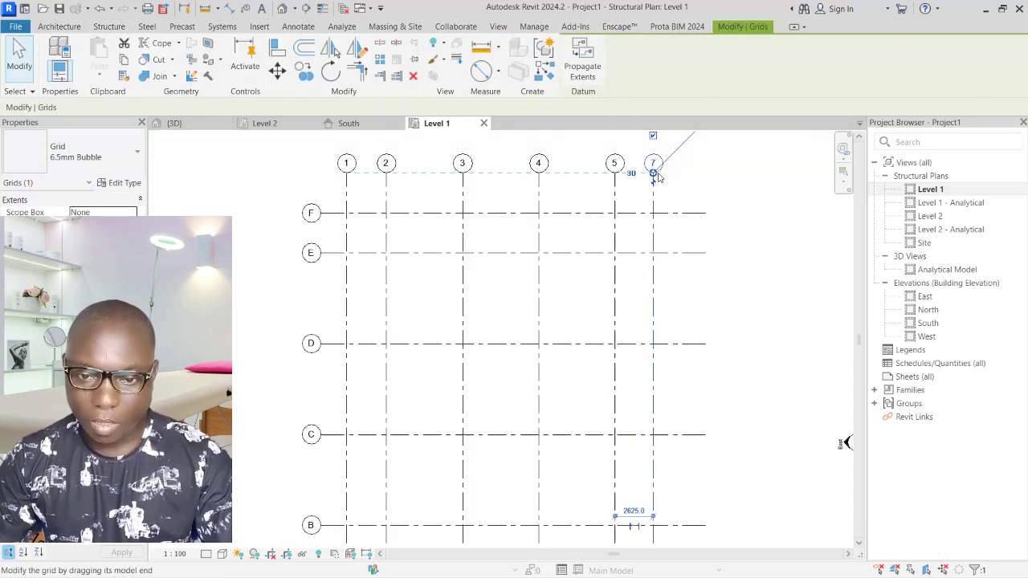
pyautogui.moveTo(653, 173)
pyautogui.mouseDown()
pyautogui.moveTo(653, 186)
pyautogui.moveTo(652, 169)
pyautogui.mouseUp()
pyautogui.press('Escape')
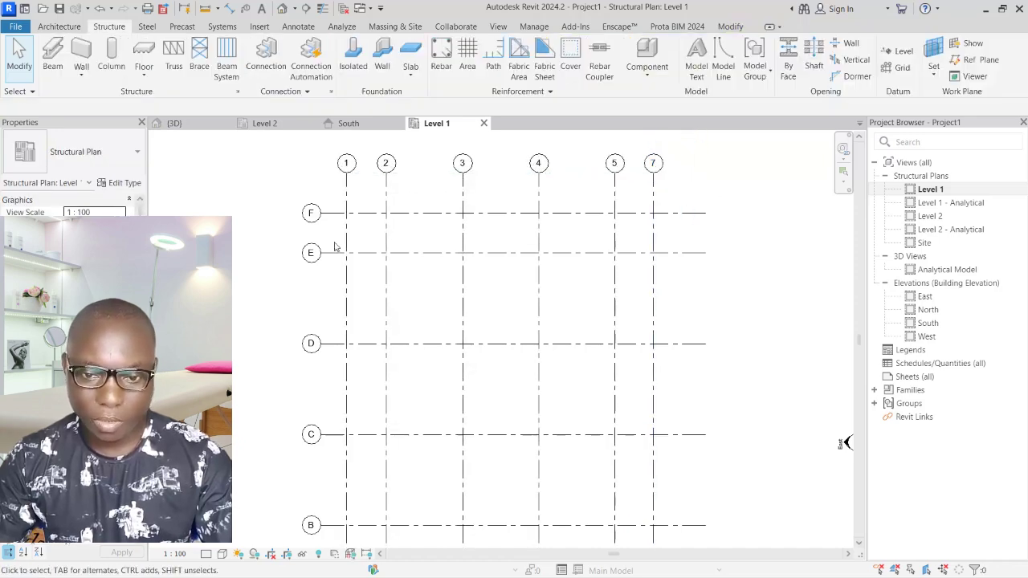
# Shorten the aligned horizontal grids A to F slightly at their right ends, closer to the last vertical grid
pyautogui.scroll(-1, 333, 185)
pyautogui.scroll(1, 329, 317)
pyautogui.scroll(-2, 488, 234)
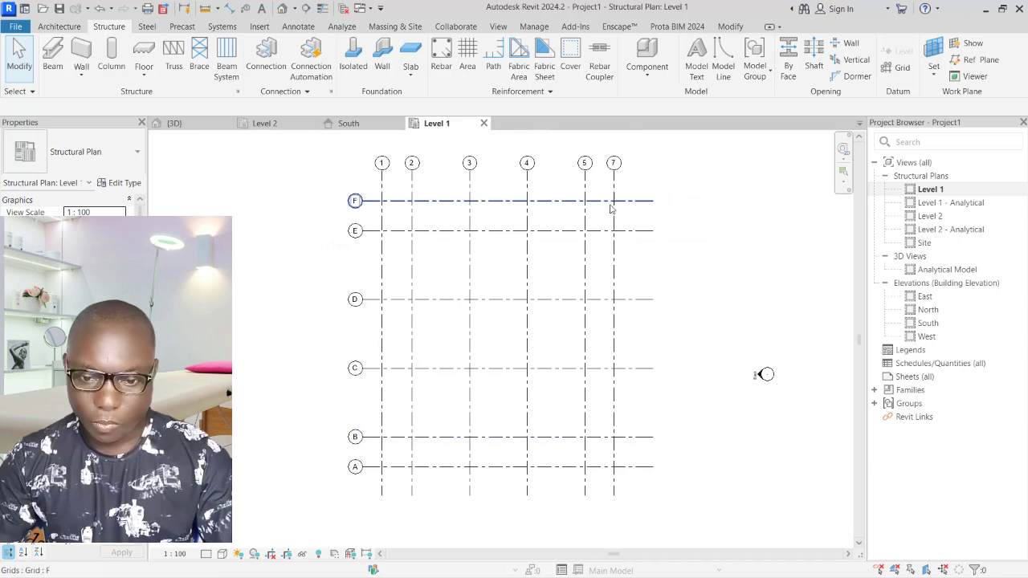
pyautogui.click(638, 207)
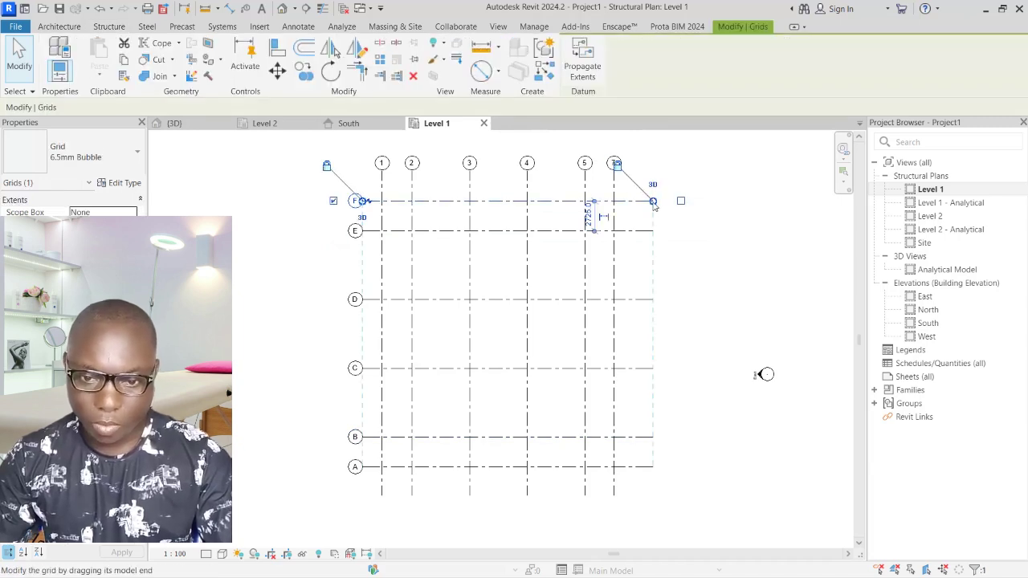
pyautogui.moveTo(653, 201); pyautogui.dragTo(644, 201)
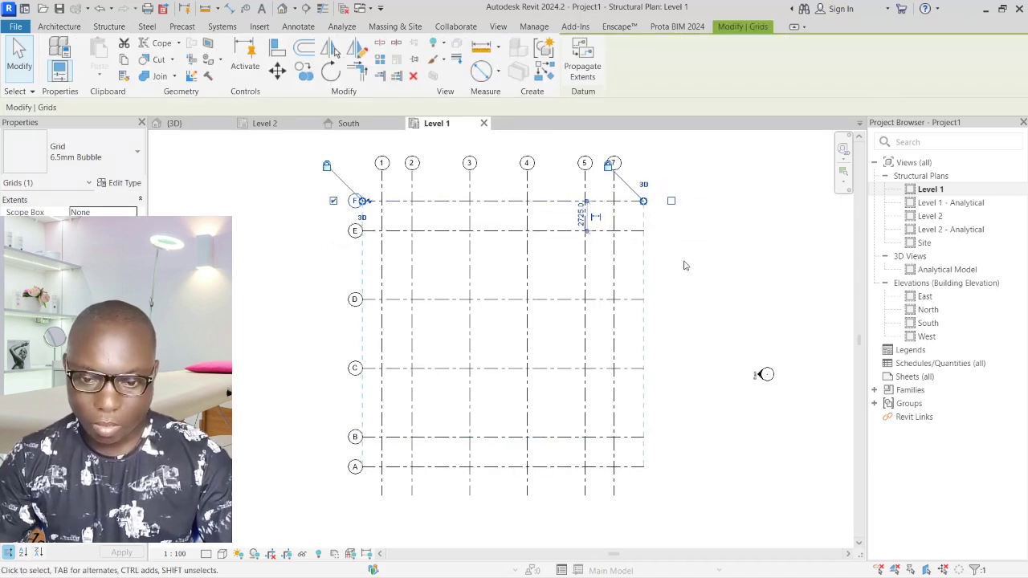
pyautogui.press('Escape')
pyautogui.scroll(1, 377, 322)
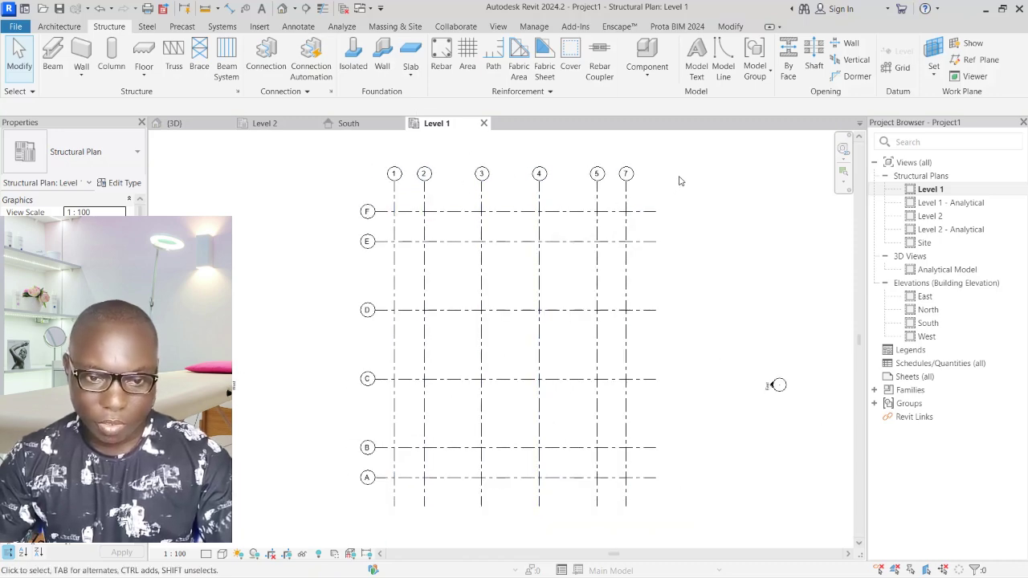
# Place a continuous aligned dimension string across vertical grids 1, 2, 3, 4, 5 and 7, just above grid F
pyautogui.scroll(-2, 536, 192)
pyautogui.scroll(1, 575, 170)
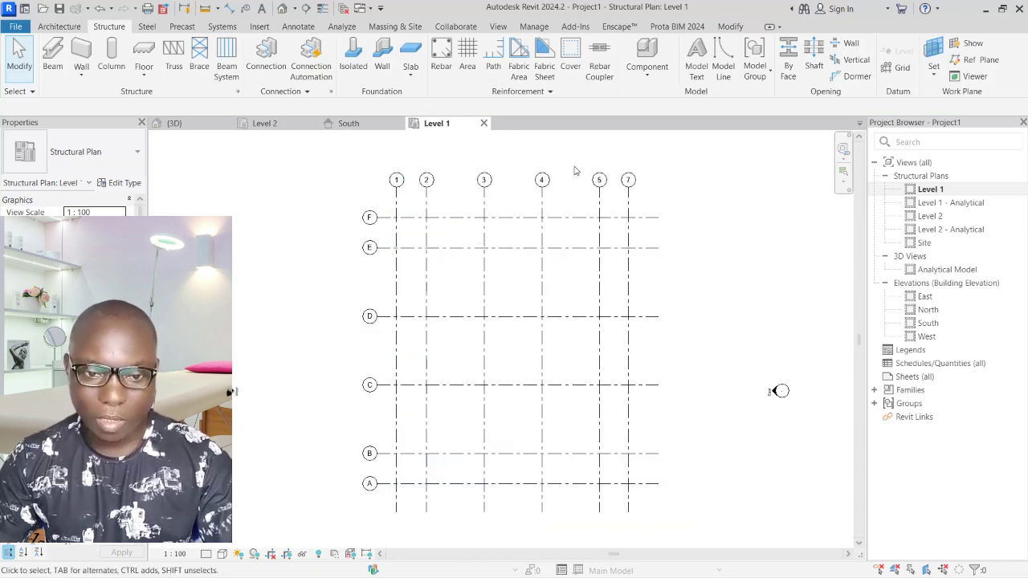
pyautogui.scroll(1, 482, 179)
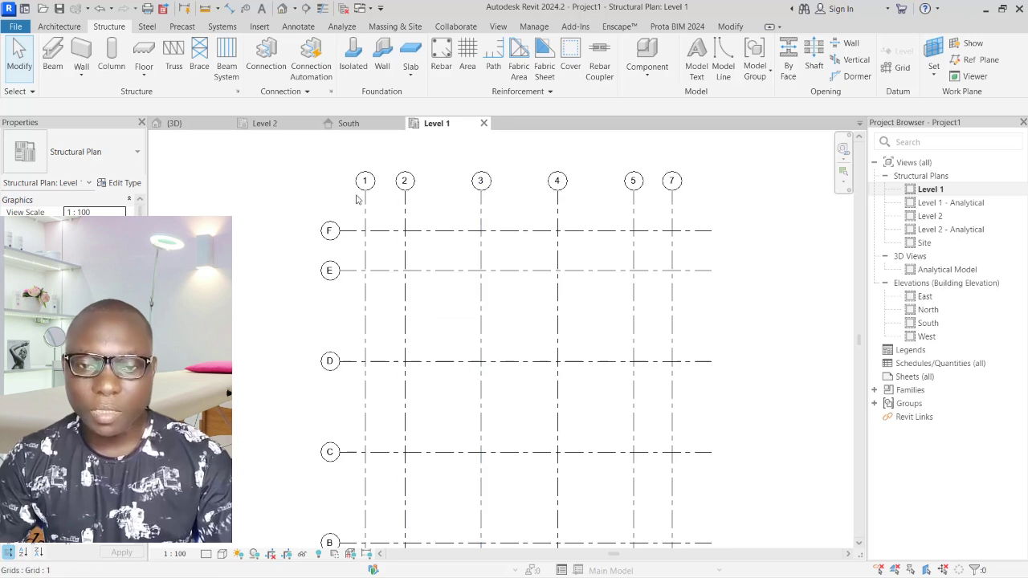
pyautogui.scroll(1, 359, 200)
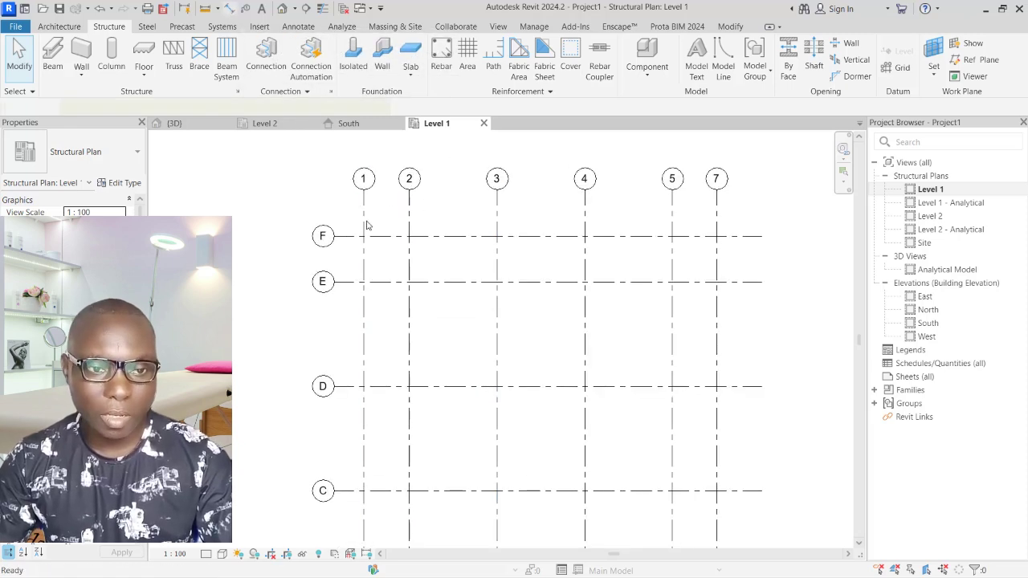
pyautogui.press('d')
pyautogui.press('i')
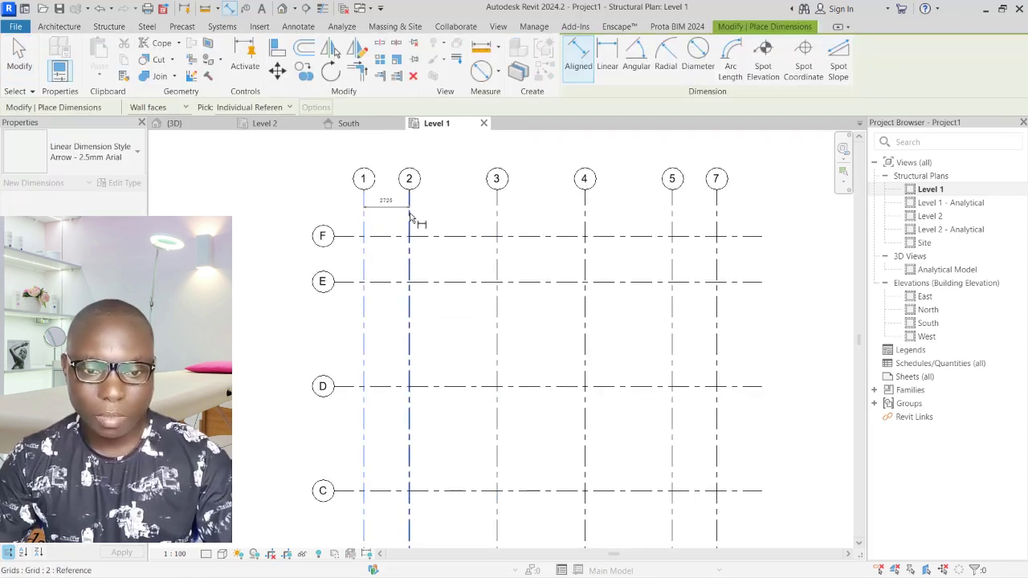
pyautogui.click(409, 217)
pyautogui.click(497, 220)
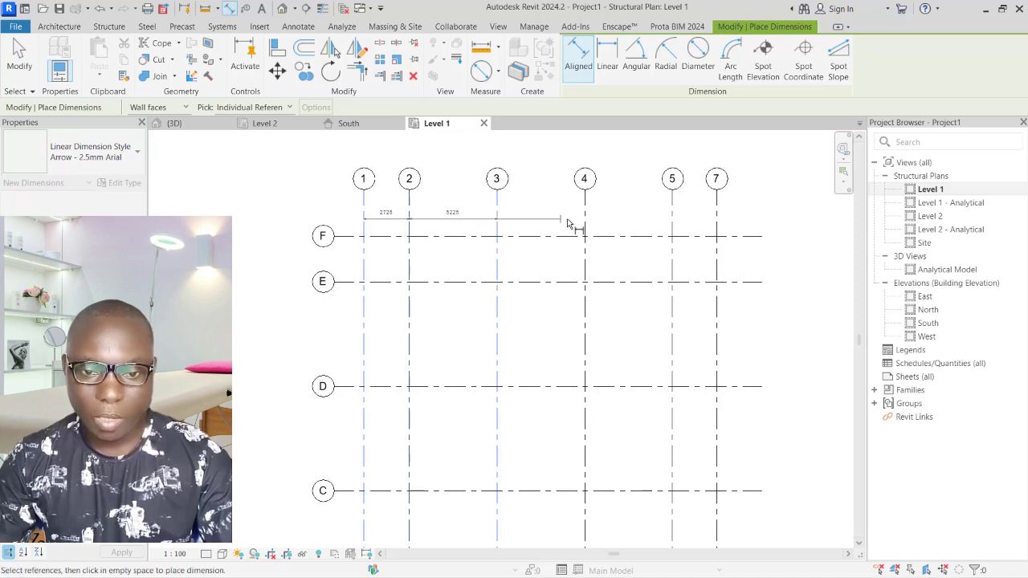
pyautogui.click(584, 221)
pyautogui.click(673, 219)
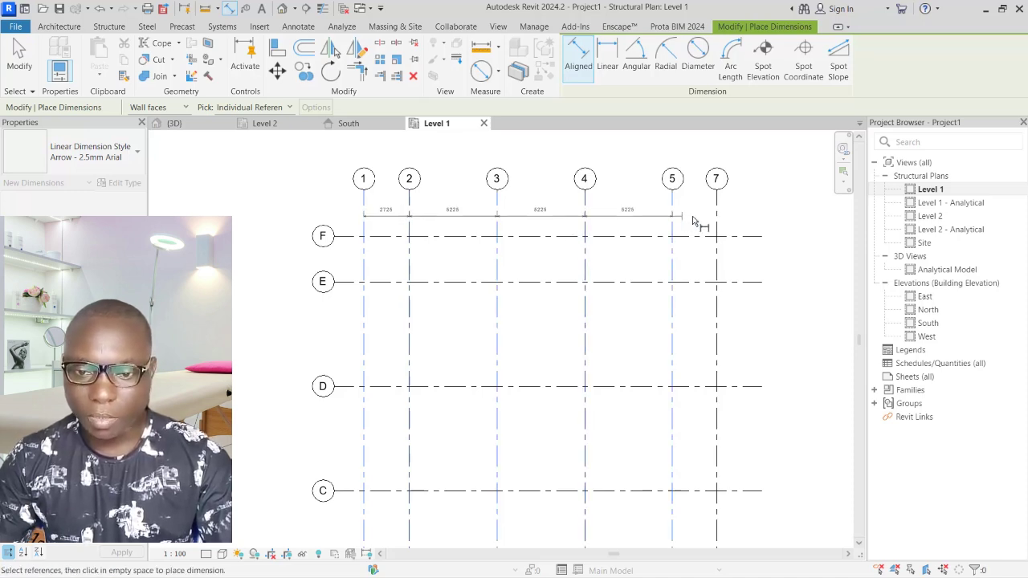
pyautogui.click(717, 223)
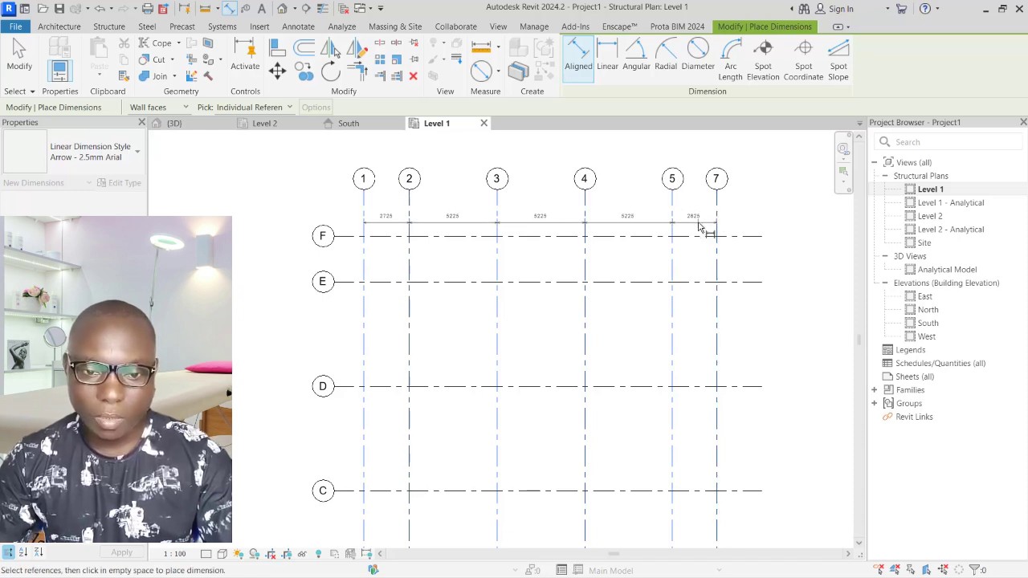
pyautogui.click(705, 222)
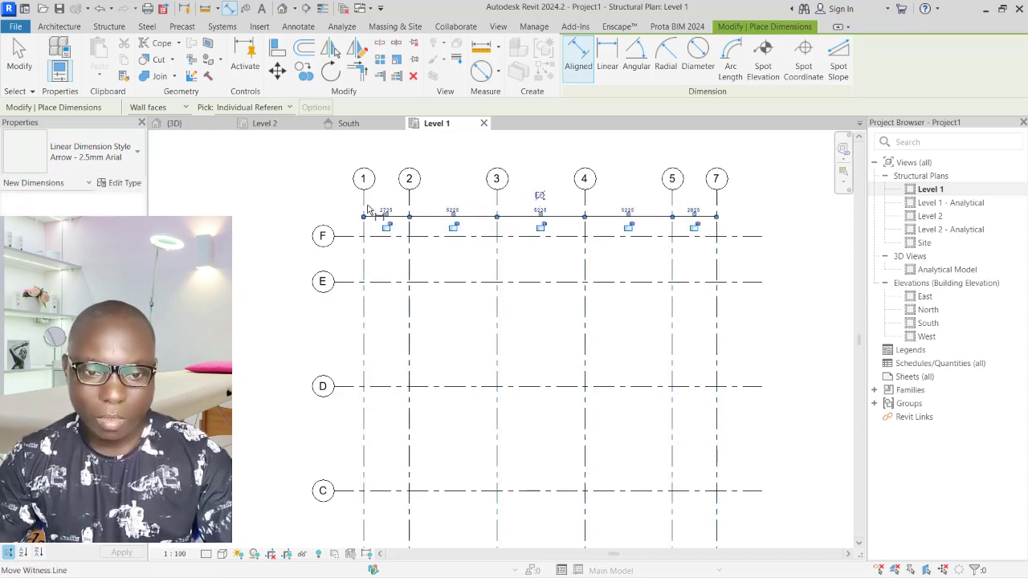
pyautogui.click(437, 183)
# Add an overall aligned dimension from grid 1 to grid 7 above the bay dimension string
pyautogui.click(366, 201)
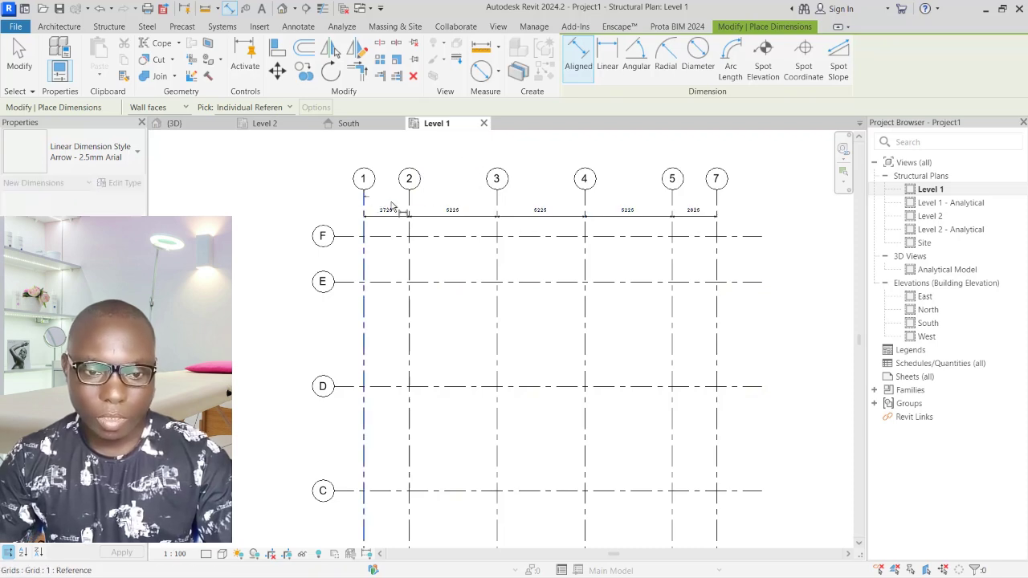
pyautogui.click(713, 199)
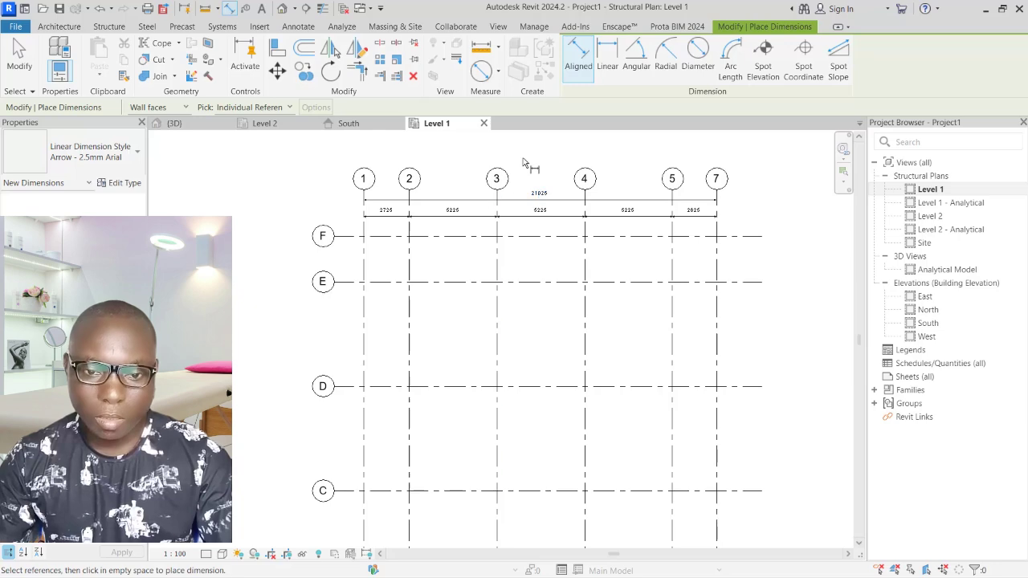
pyautogui.scroll(1, 536, 198)
pyautogui.click(546, 196)
pyautogui.scroll(1, 530, 167)
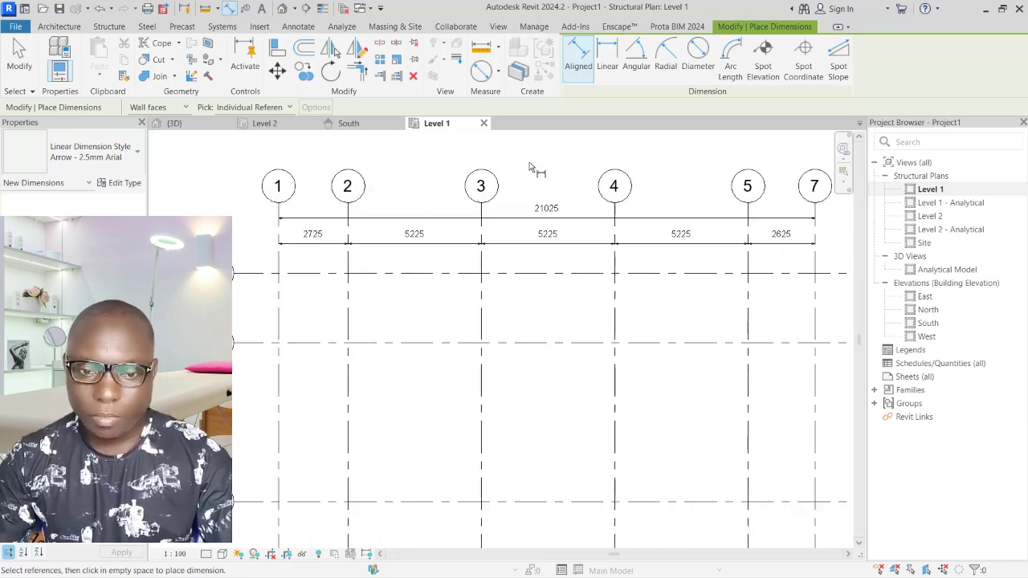
# Place a continuous aligned dimension string across horizontal grids F, E, D, C, B and A, just left of grid 1
pyautogui.moveTo(581, 284); pyautogui.dragTo(548, 278, button='middle')
pyautogui.scroll(-1, 548, 278)
pyautogui.scroll(-2, 365, 277)
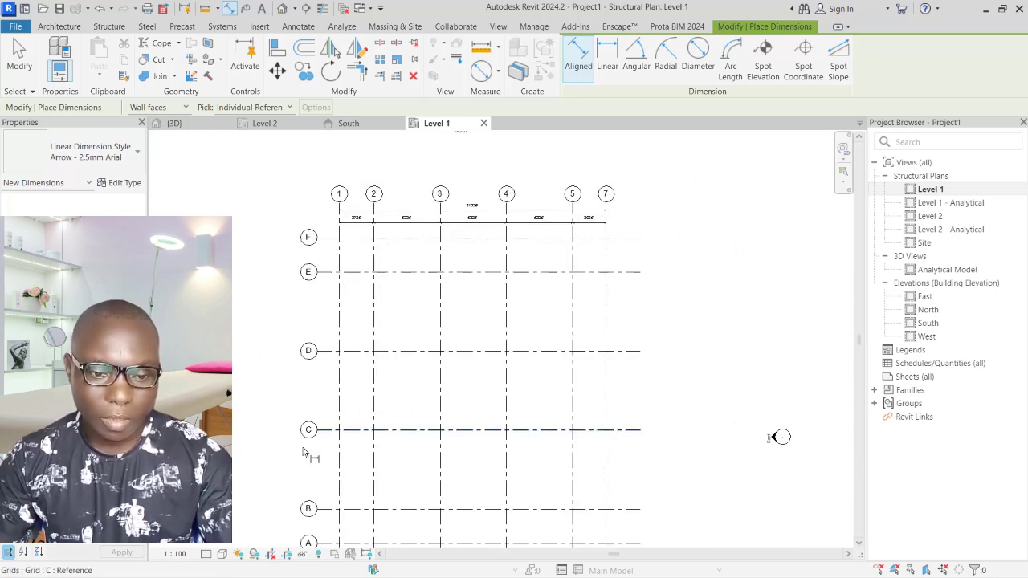
pyautogui.scroll(-1, 435, 274)
pyautogui.scroll(3, 384, 395)
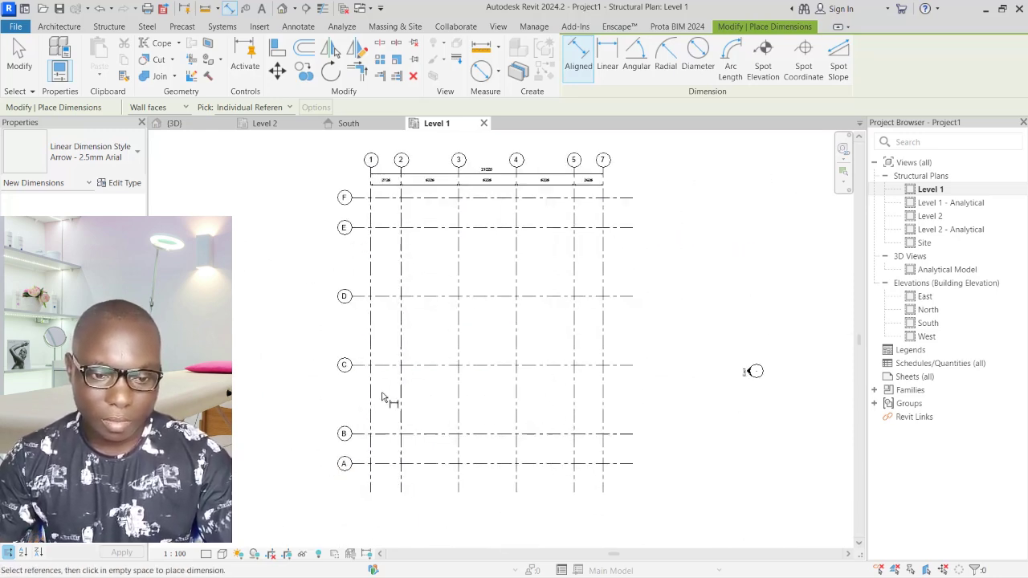
pyautogui.click(359, 173)
pyautogui.click(356, 197)
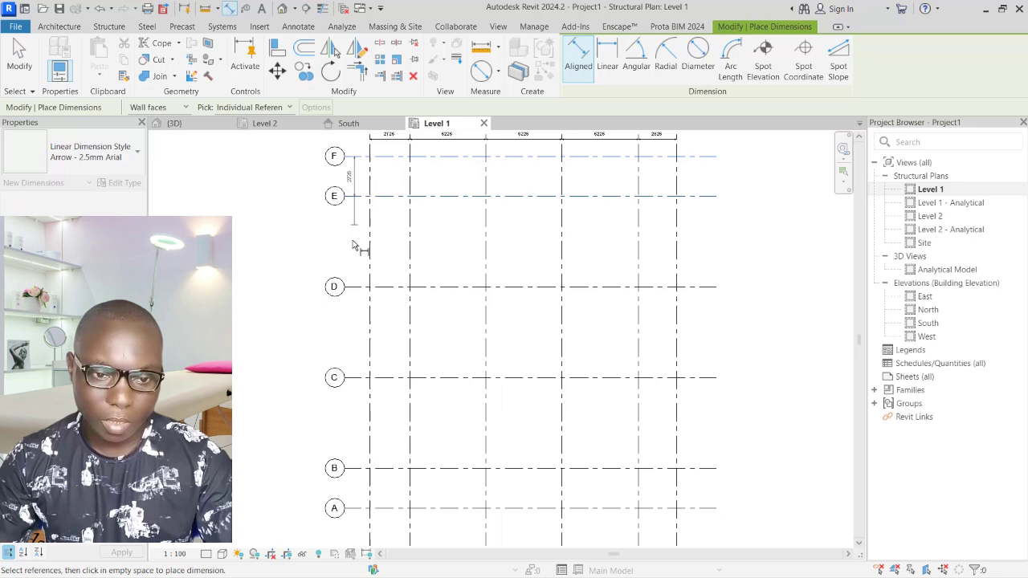
pyautogui.click(359, 295)
pyautogui.click(367, 379)
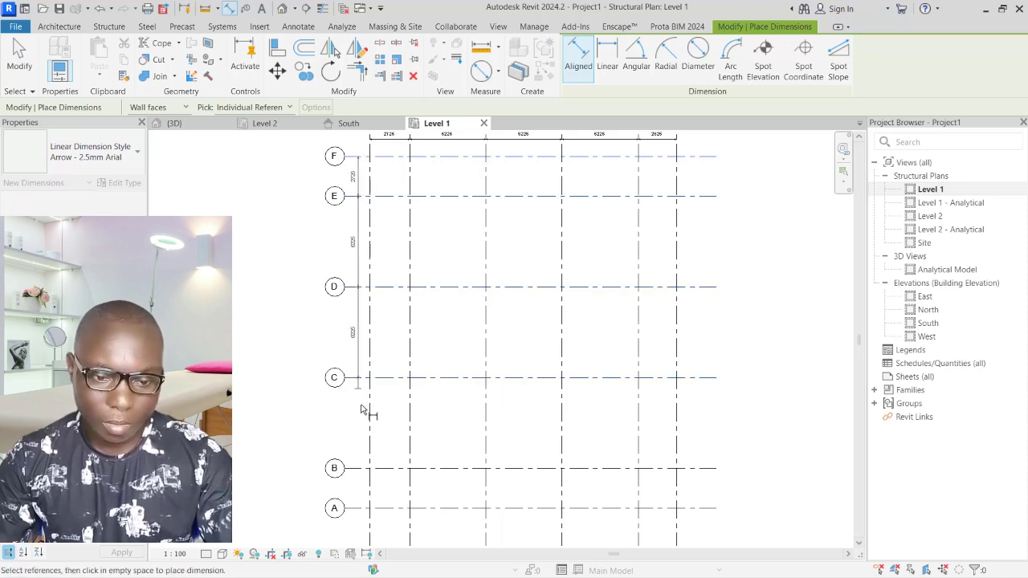
pyautogui.click(362, 469)
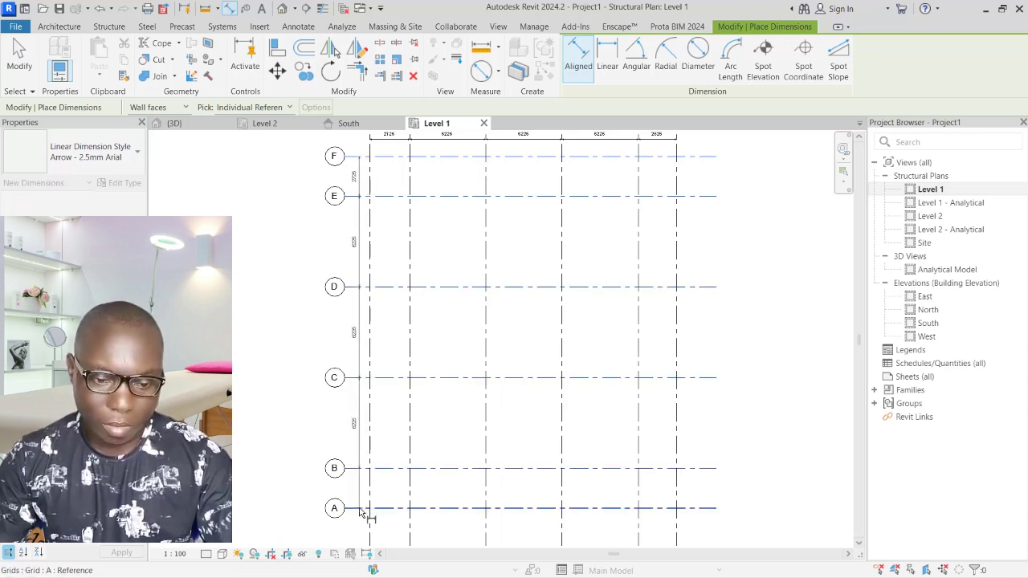
pyautogui.click(366, 512)
pyautogui.scroll(2, 358, 387)
pyautogui.click(360, 320)
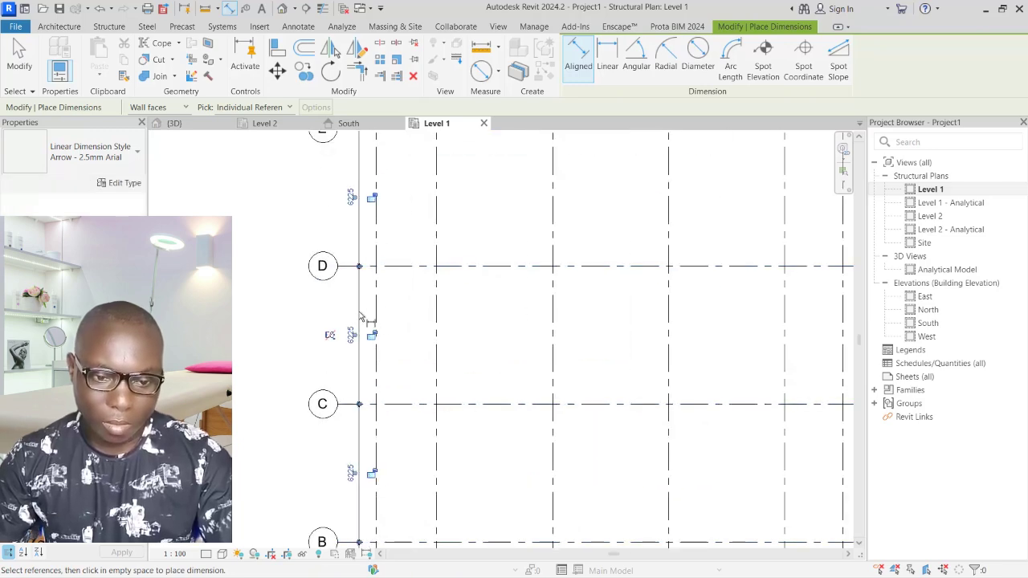
# Add an overall aligned dimension from grid F to grid A, left of the bay dimension string
pyautogui.scroll(-2, 359, 246)
pyautogui.scroll(-1, 805, 430)
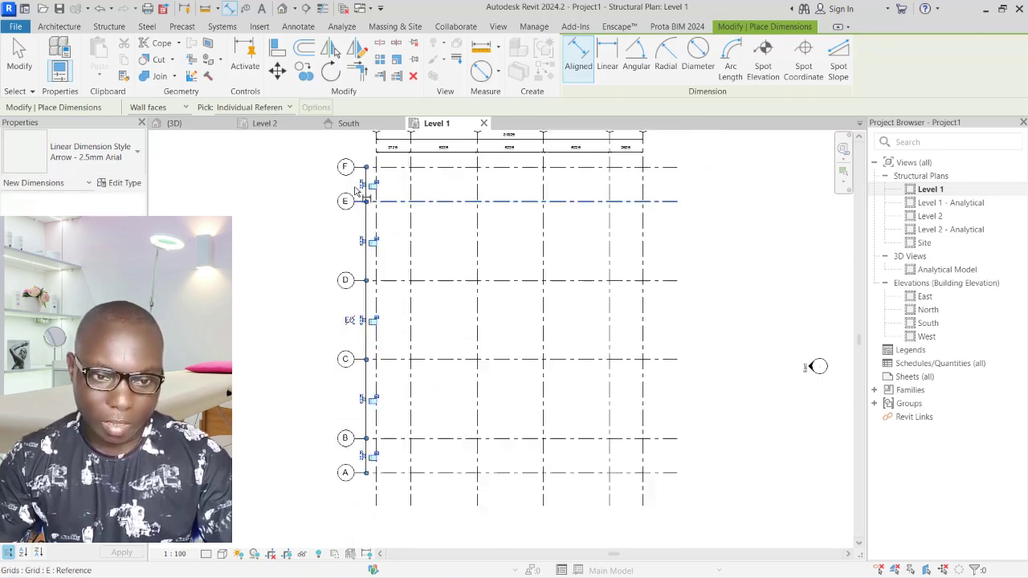
pyautogui.scroll(2, 361, 171)
pyautogui.scroll(-2, 360, 165)
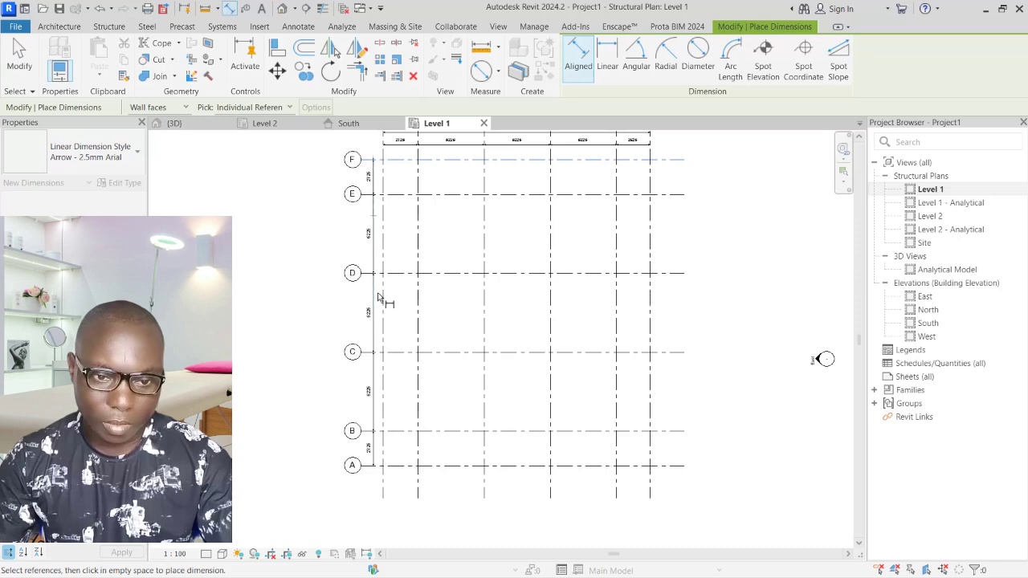
pyautogui.scroll(2, 367, 478)
pyautogui.click(364, 464)
pyautogui.scroll(1, 374, 233)
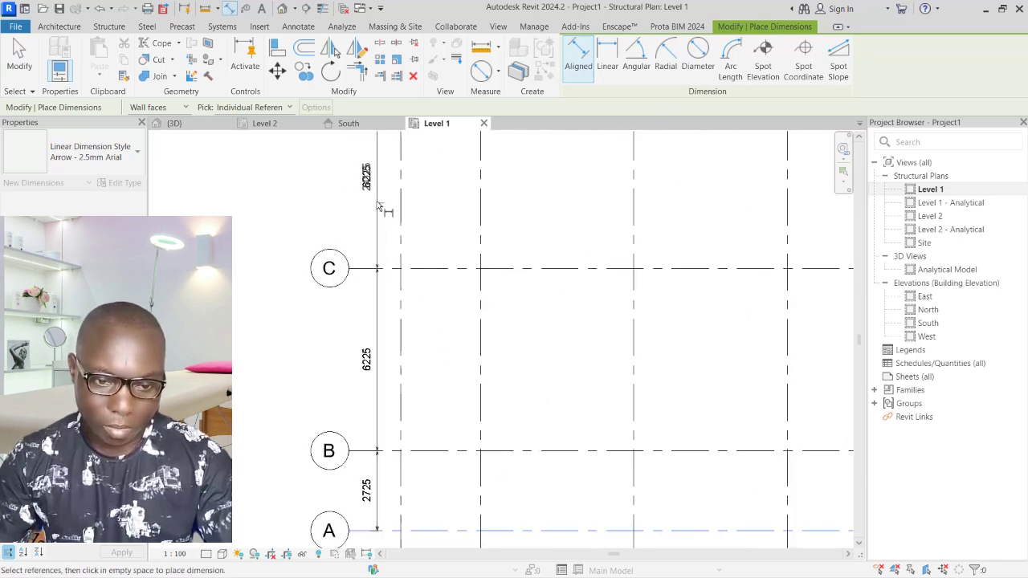
pyautogui.click(354, 219)
pyautogui.scroll(-1, 496, 206)
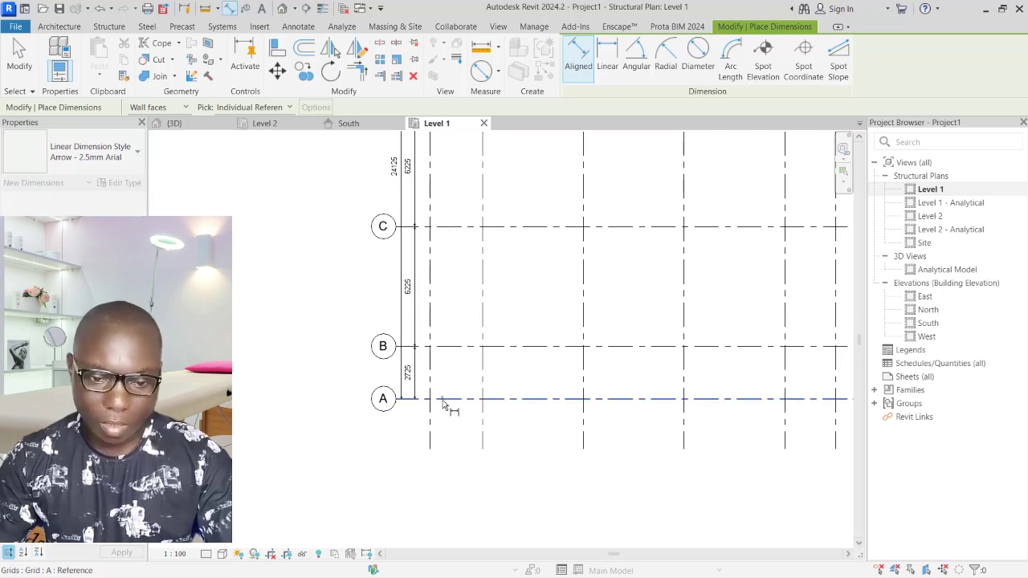
# Extend the bubble ends of horizontal grids A to F farther outward from grid 1
pyautogui.press('Escape')
pyautogui.press('Escape')
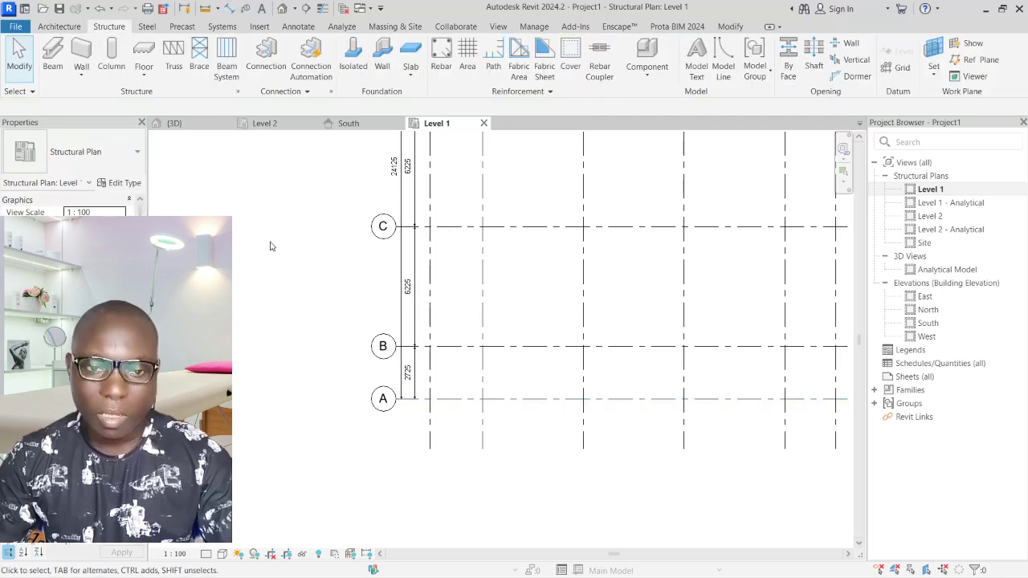
pyautogui.click(448, 399)
pyautogui.scroll(1, 434, 416)
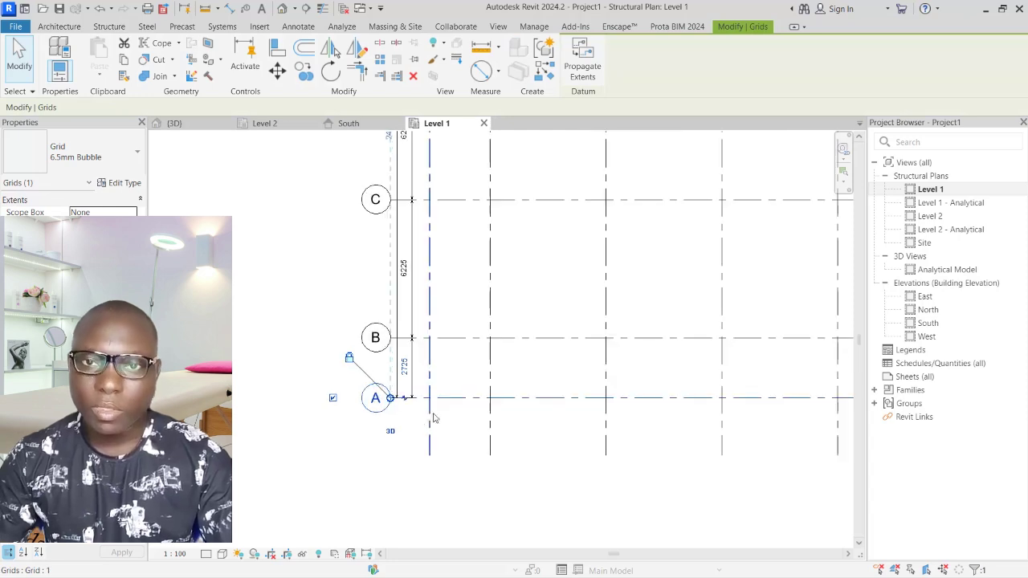
pyautogui.moveTo(390, 397); pyautogui.dragTo(354, 398)
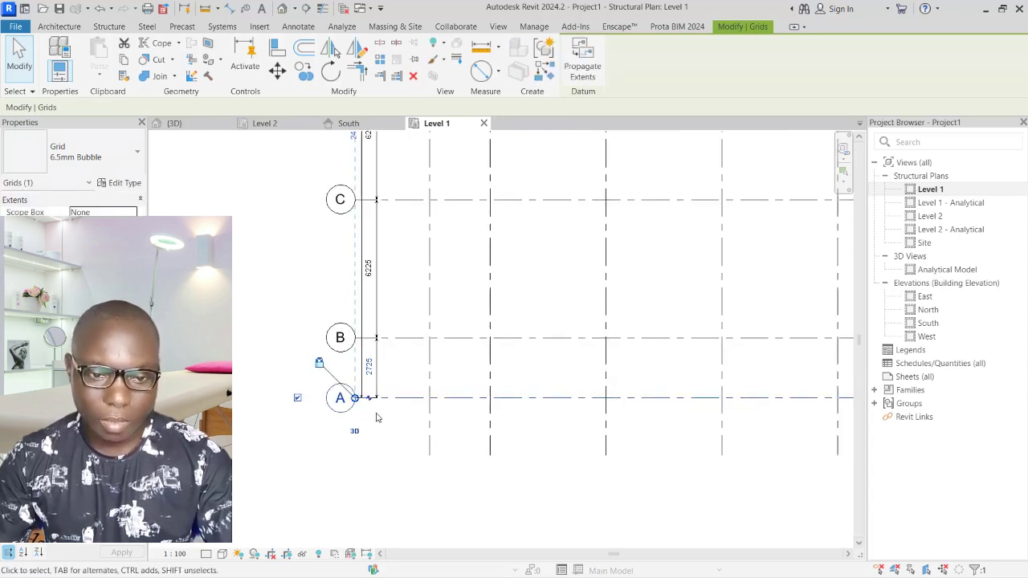
pyautogui.click(384, 432)
pyautogui.scroll(-3, 384, 418)
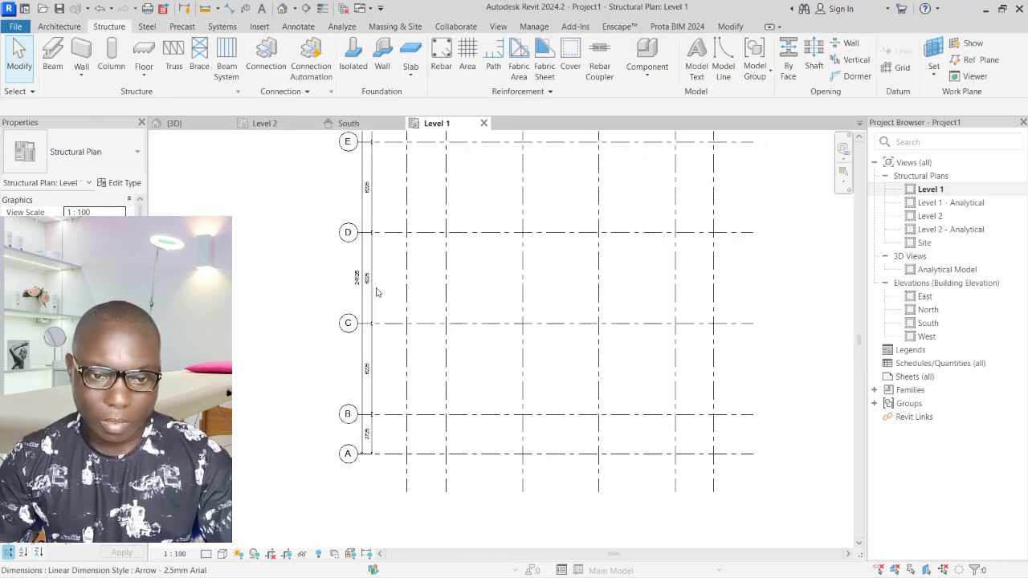
# Move the bay and overall dimension strings of grids A to F together horizontally toward grid 1, clear of the grid bubbles
pyautogui.click(369, 203)
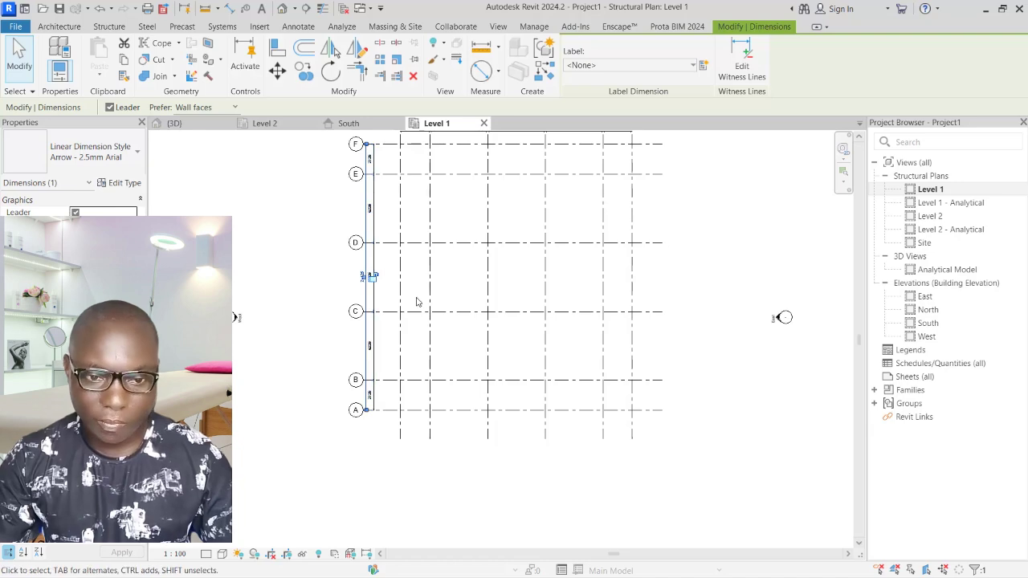
pyautogui.keyDown('ctrl'); pyautogui.click(369, 173); pyautogui.keyUp('ctrl')
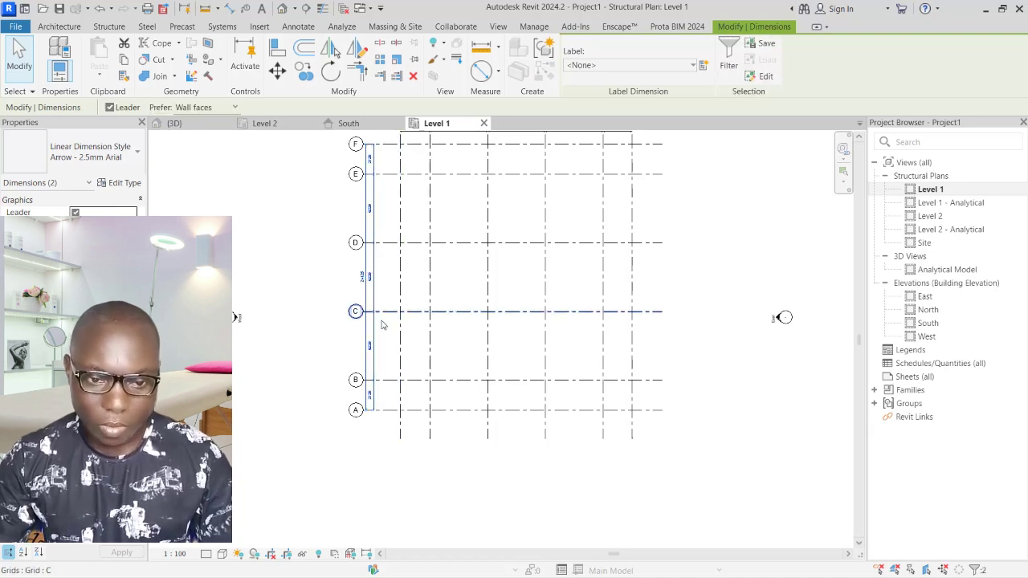
pyautogui.scroll(2, 378, 321)
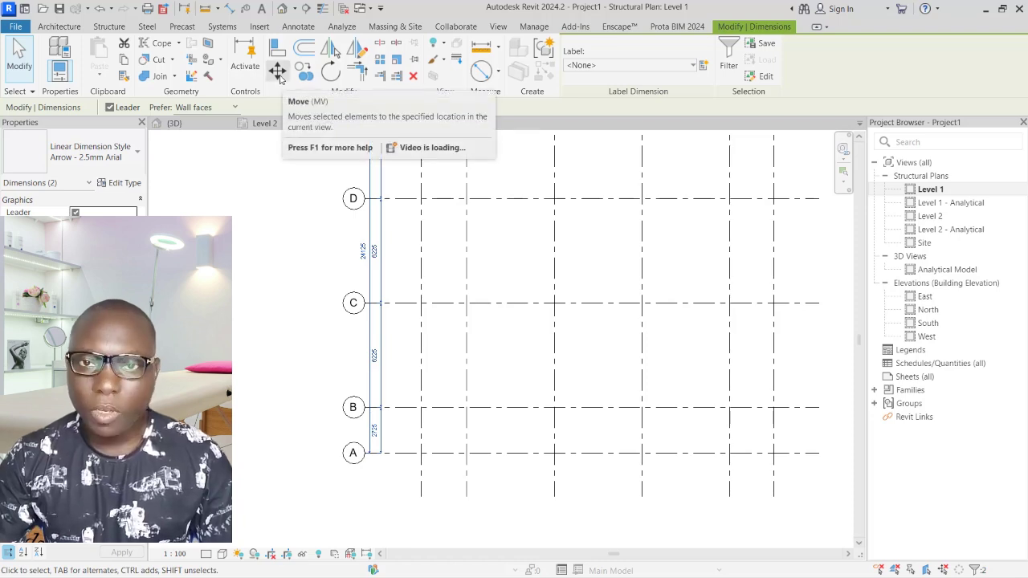
pyautogui.click(277, 71)
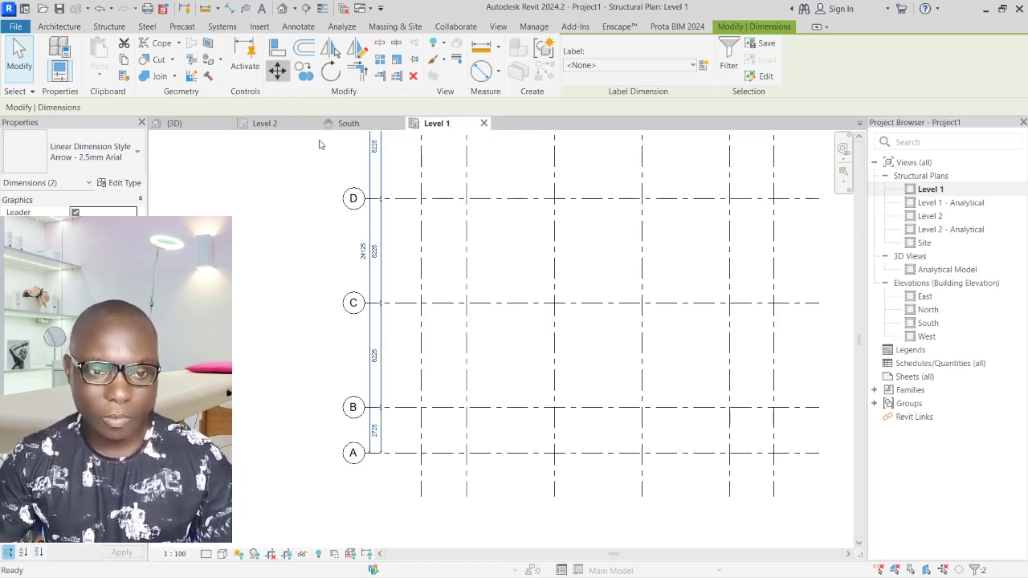
pyautogui.scroll(3, 378, 300)
pyautogui.click(386, 294)
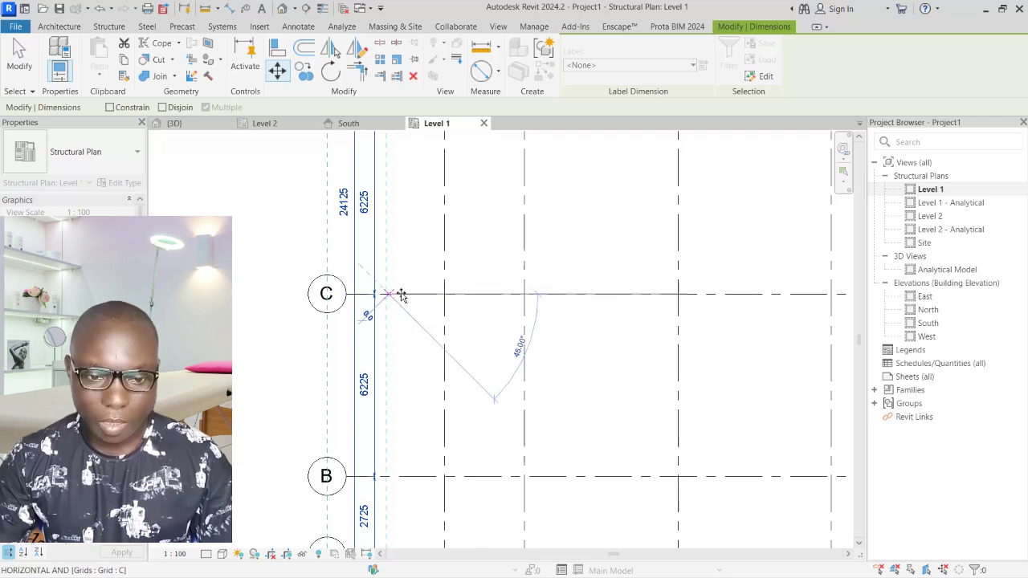
pyautogui.click(420, 294)
pyautogui.scroll(-6, 294, 372)
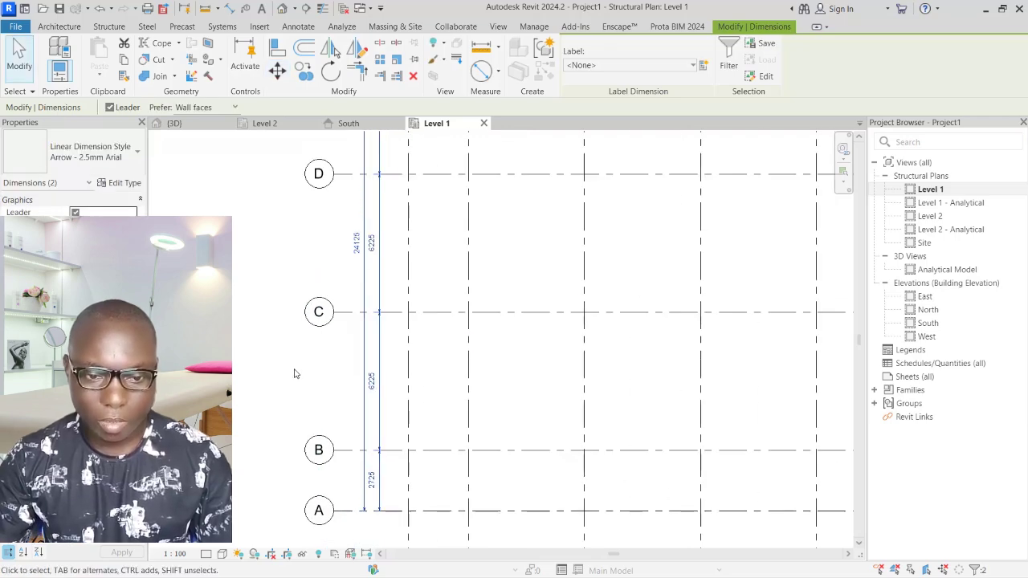
pyautogui.scroll(2, 393, 185)
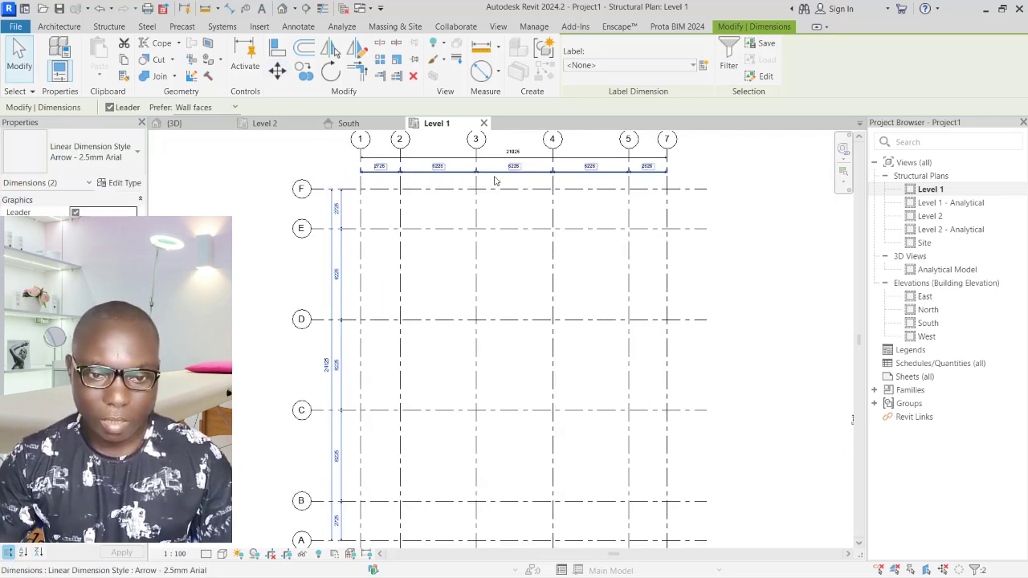
pyautogui.scroll(-2, 673, 214)
pyautogui.press('Escape')
pyautogui.press('Escape')
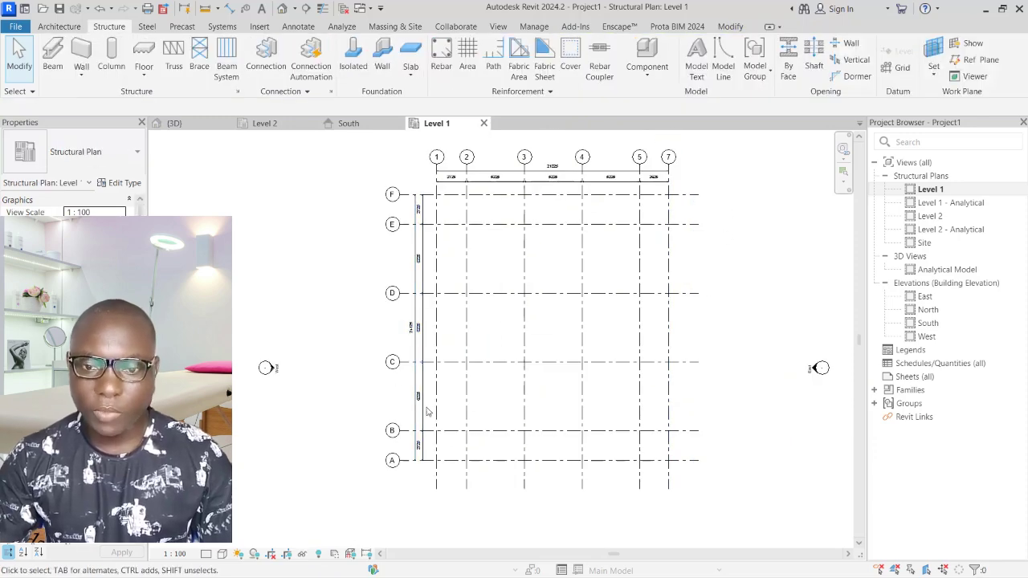
# Pin all the grids and their dimension strings in the Level 1 plan
pyautogui.scroll(-1, 443, 241)
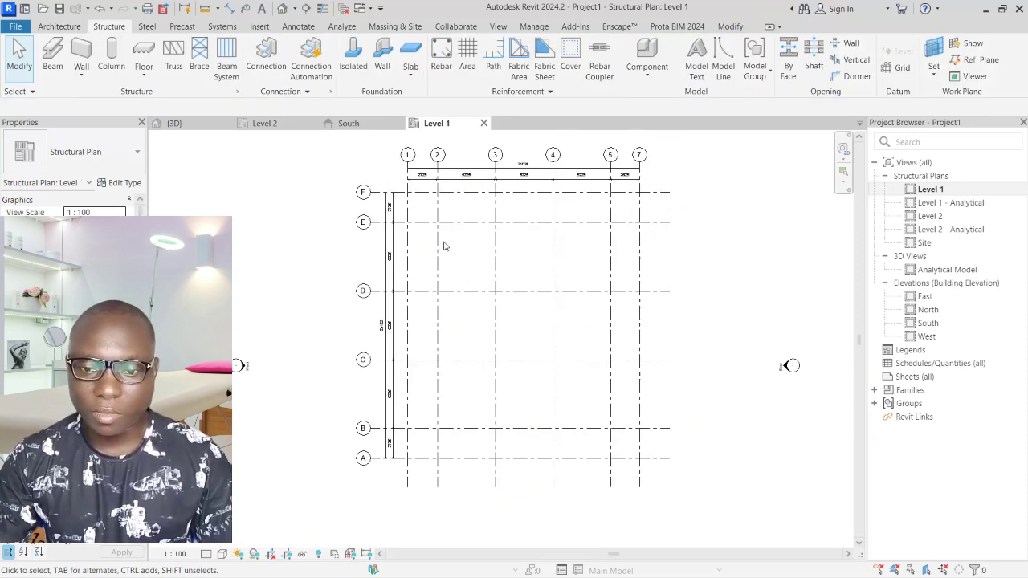
pyautogui.scroll(1, 452, 342)
pyautogui.scroll(-1, 452, 342)
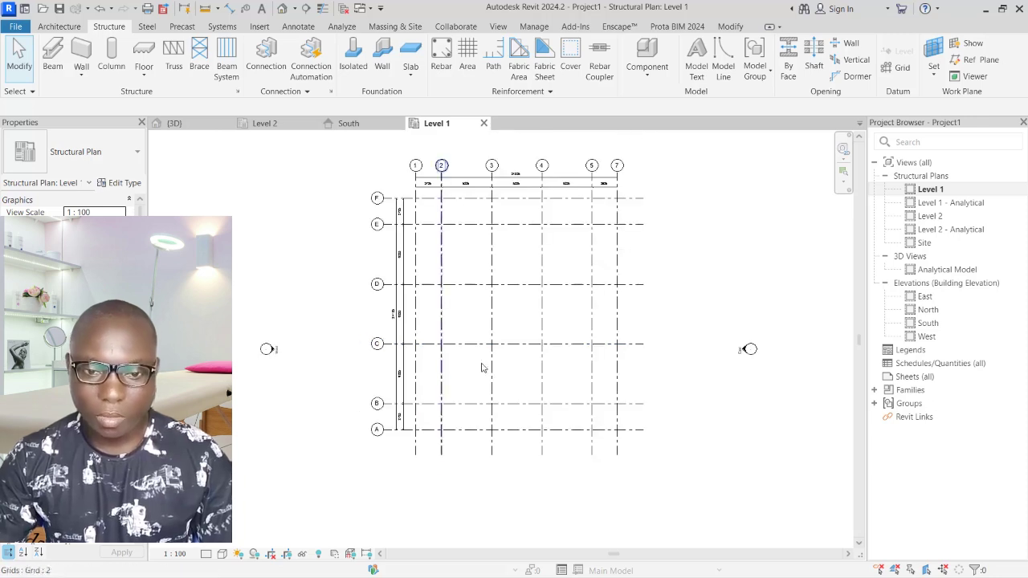
pyautogui.moveTo(701, 155); pyautogui.dragTo(319, 489)
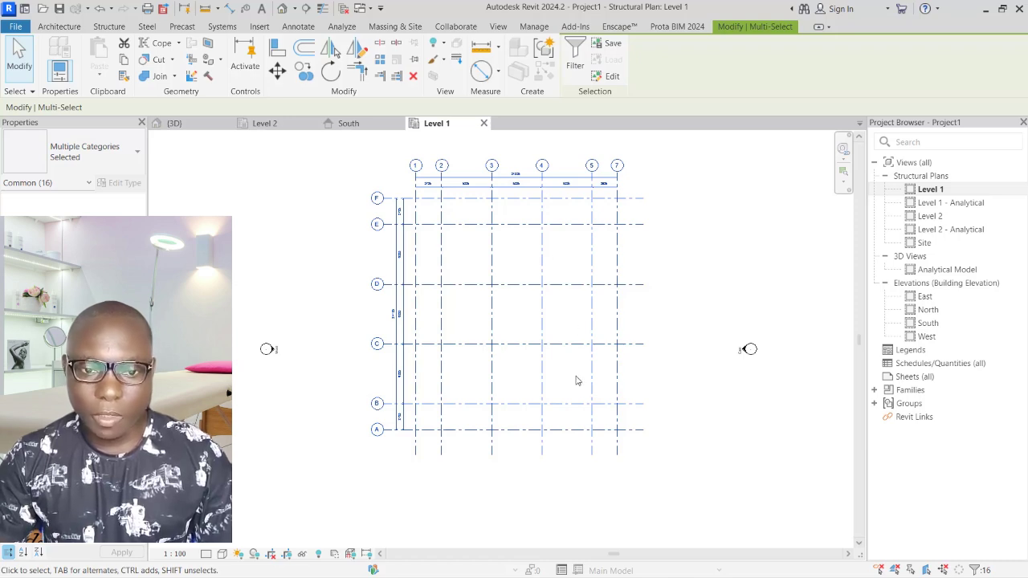
pyautogui.click(413, 61)
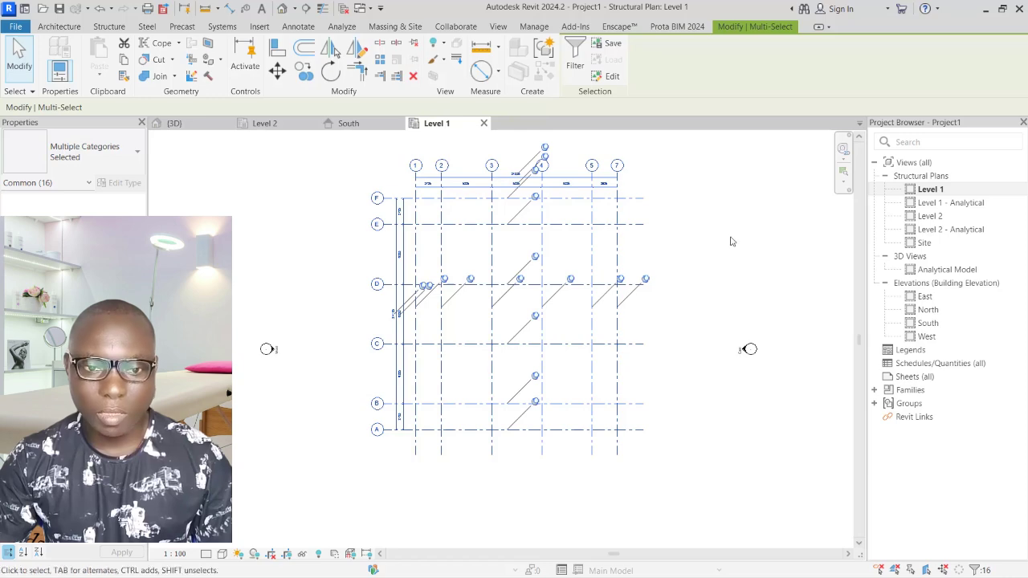
pyautogui.press('Escape')
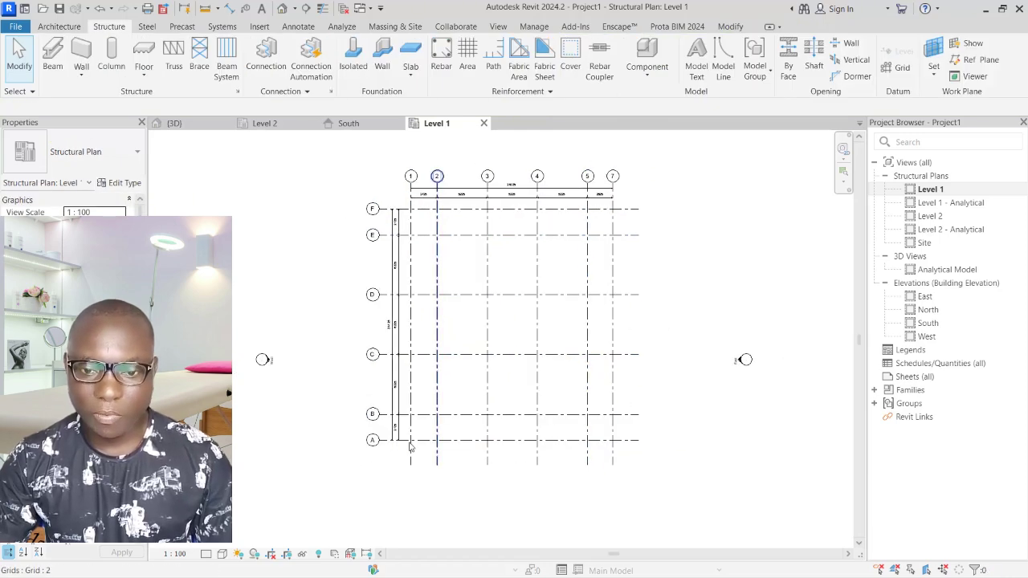
pyautogui.scroll(2, 410, 446)
pyautogui.scroll(-3, 608, 321)
pyautogui.scroll(-1, 696, 220)
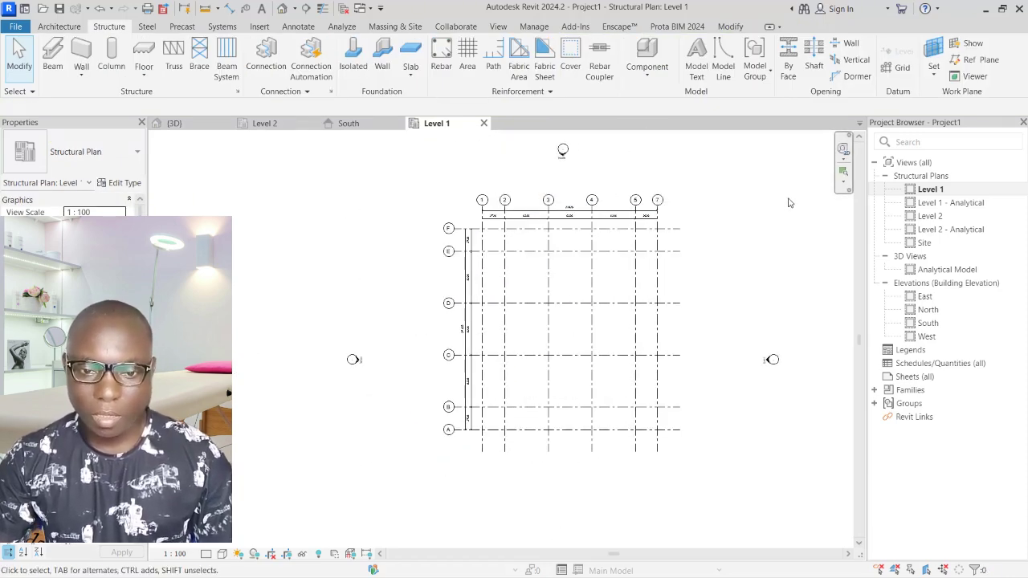
pyautogui.scroll(3, 592, 321)
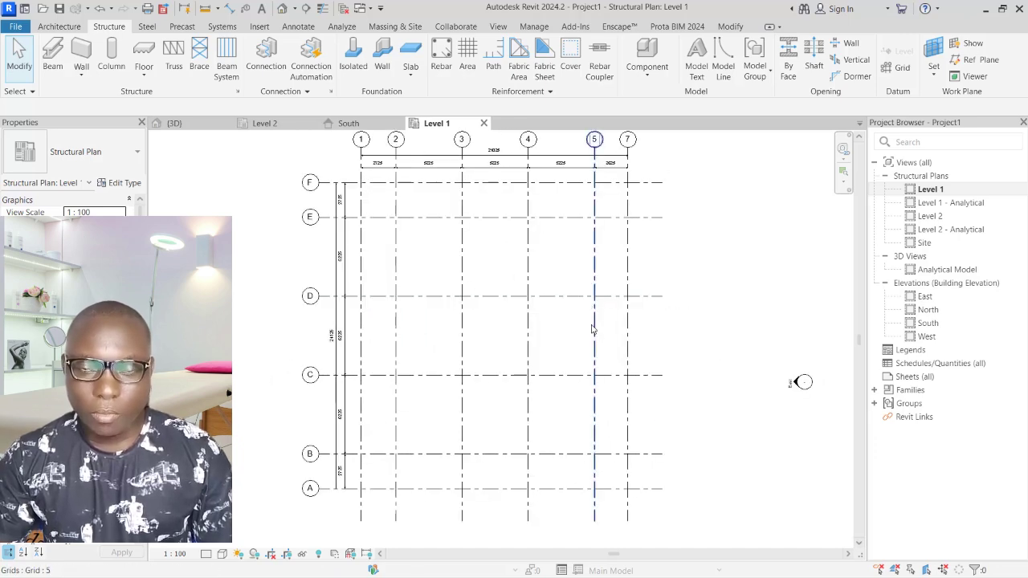
pyautogui.scroll(-1, 585, 265)
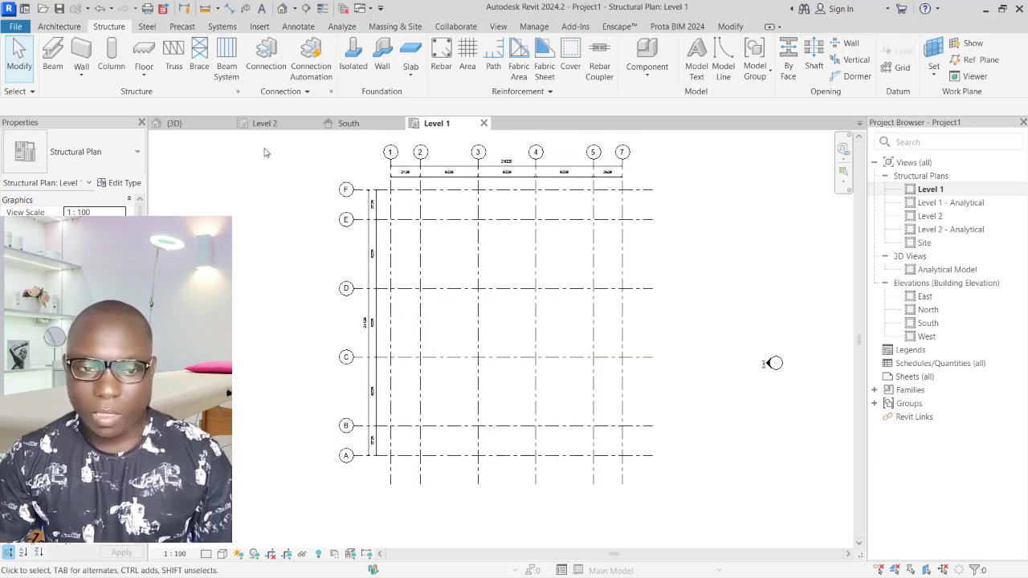
# Open the South elevation and extend the head ends of all the level lines outward, well beyond grid 7
pyautogui.doubleClick(925, 325)
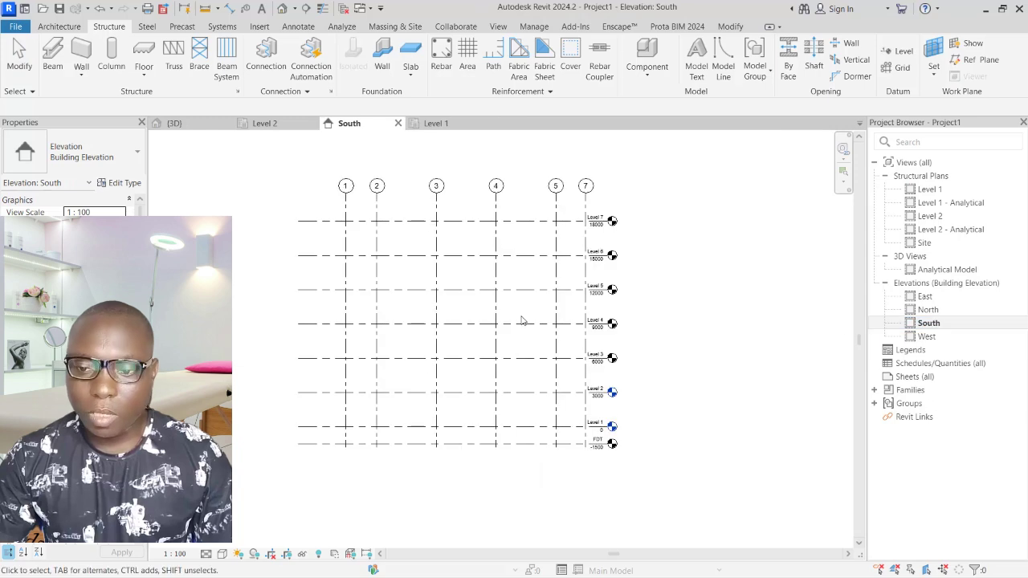
pyautogui.scroll(2, 562, 297)
pyautogui.scroll(2, 618, 450)
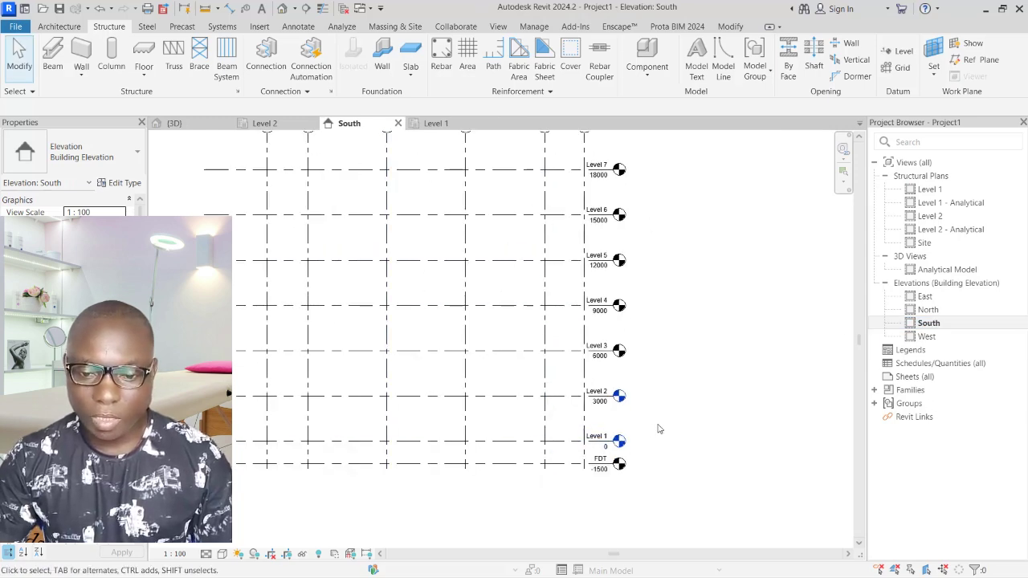
pyautogui.scroll(-1, 659, 426)
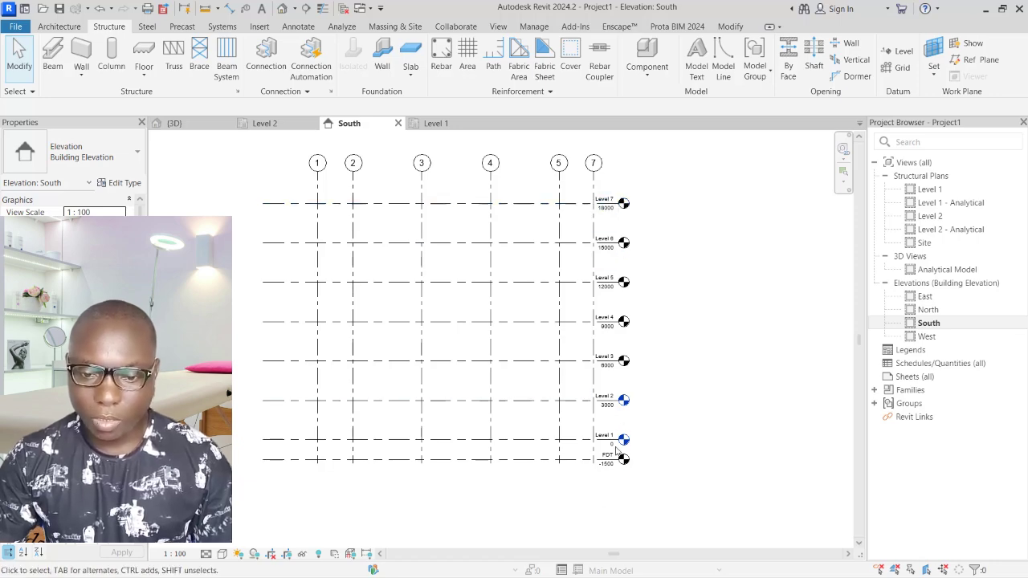
pyautogui.scroll(1, 624, 261)
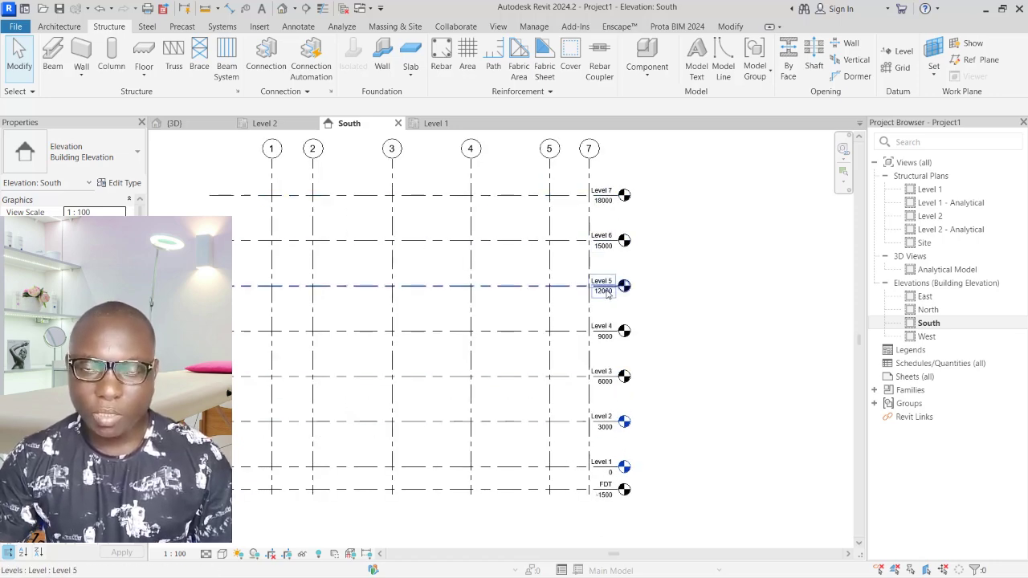
pyautogui.scroll(1, 624, 267)
pyautogui.scroll(1, 628, 172)
pyautogui.scroll(-2, 628, 178)
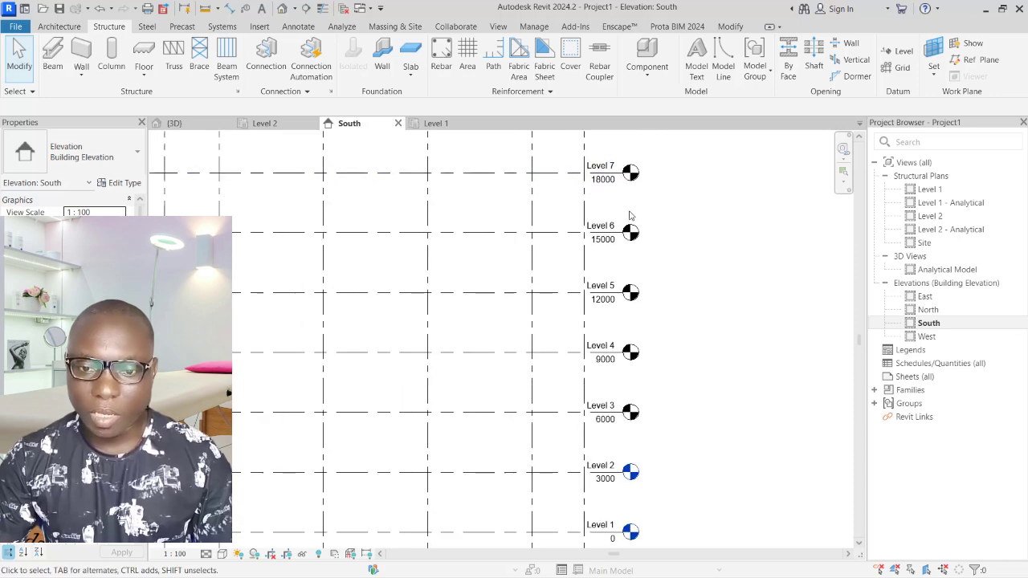
pyautogui.scroll(-1, 683, 301)
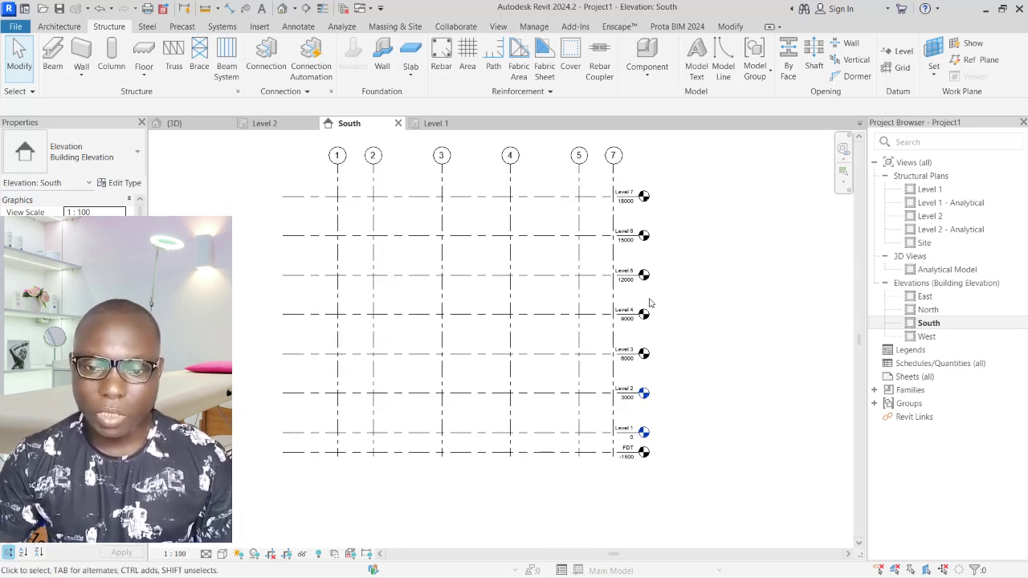
pyautogui.click(643, 197)
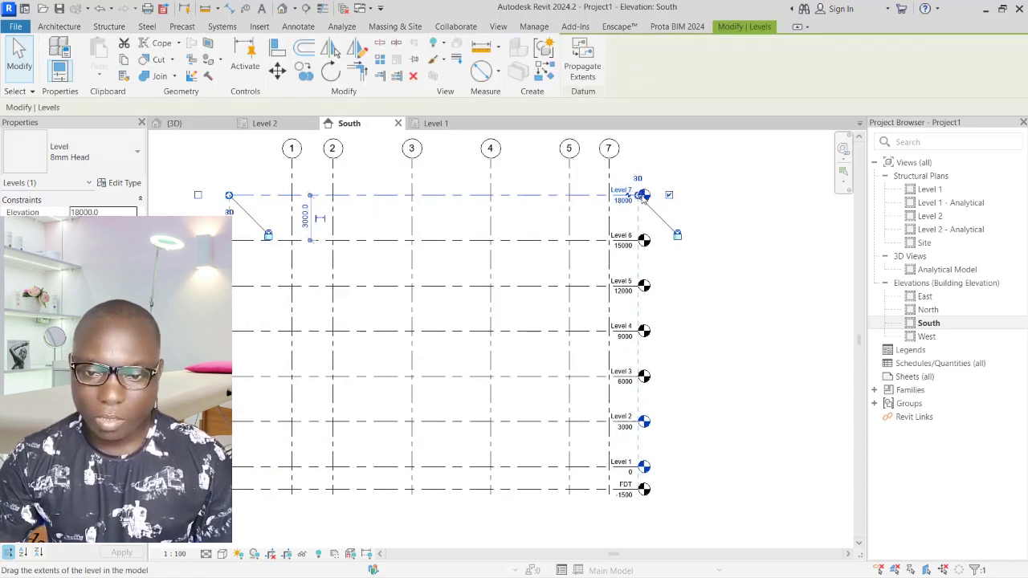
pyautogui.moveTo(642, 197); pyautogui.dragTo(708, 195)
pyautogui.click(751, 313)
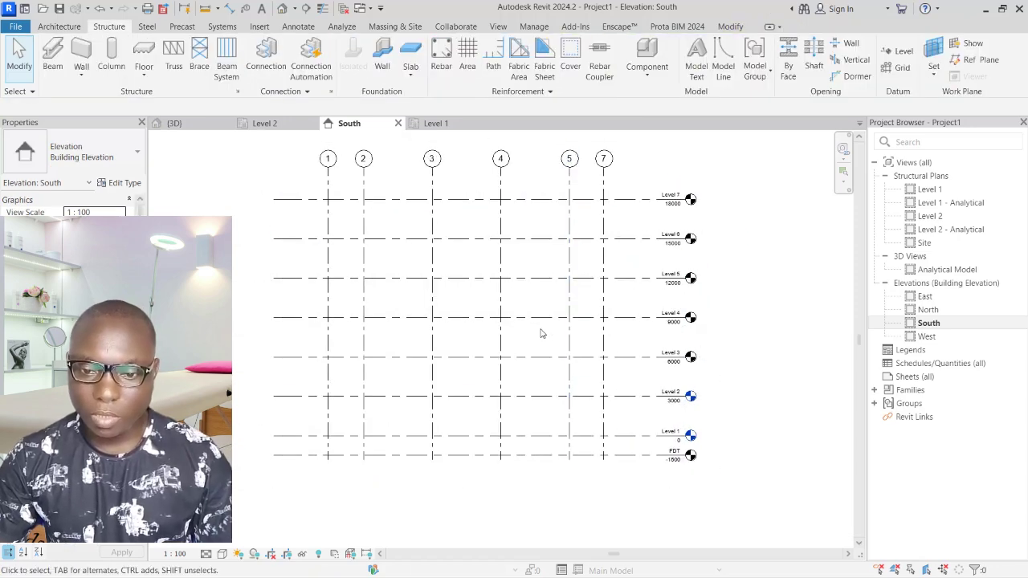
# Examine the lower ends of the vertical grids against the FDT level, and review the level labels up to Level 7
pyautogui.moveTo(539, 500); pyautogui.dragTo(554, 464, button='middle')
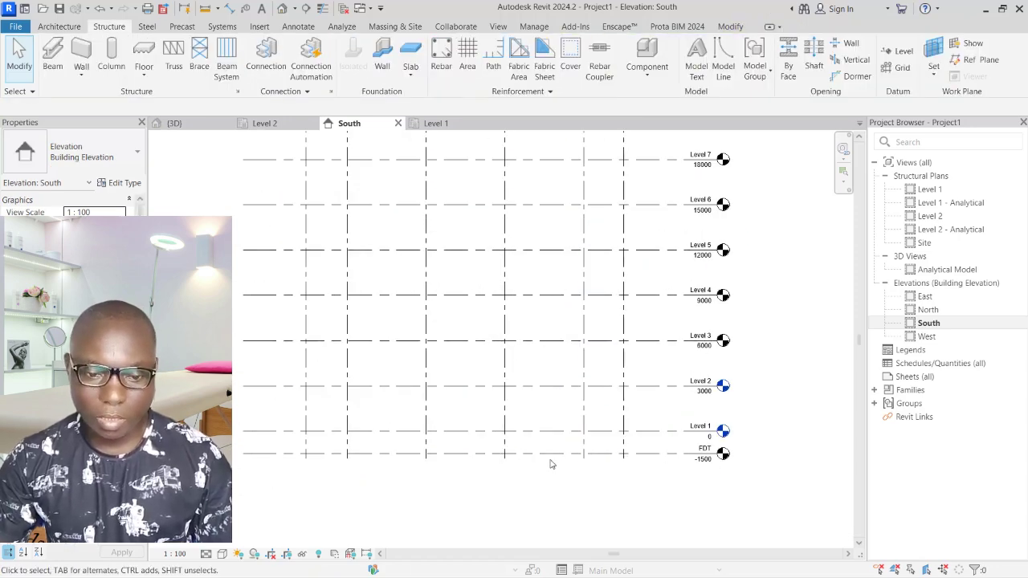
pyautogui.click(630, 314)
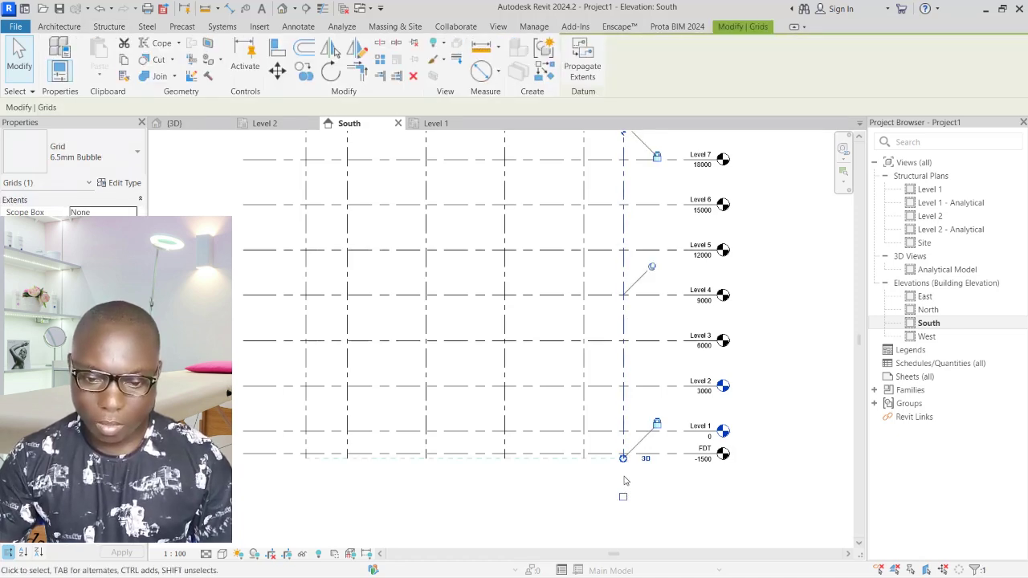
pyautogui.scroll(-1, 623, 491)
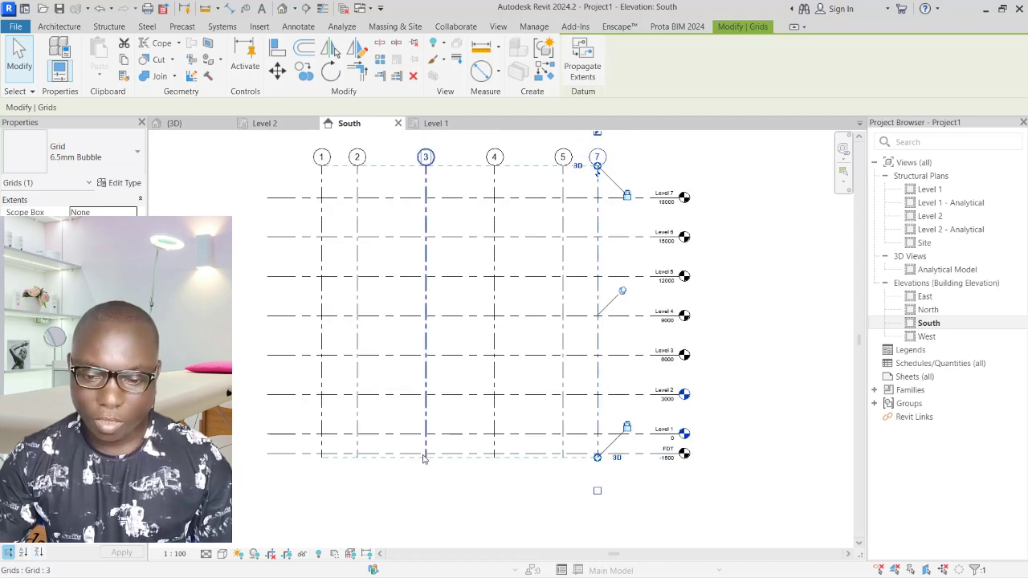
pyautogui.click(470, 489)
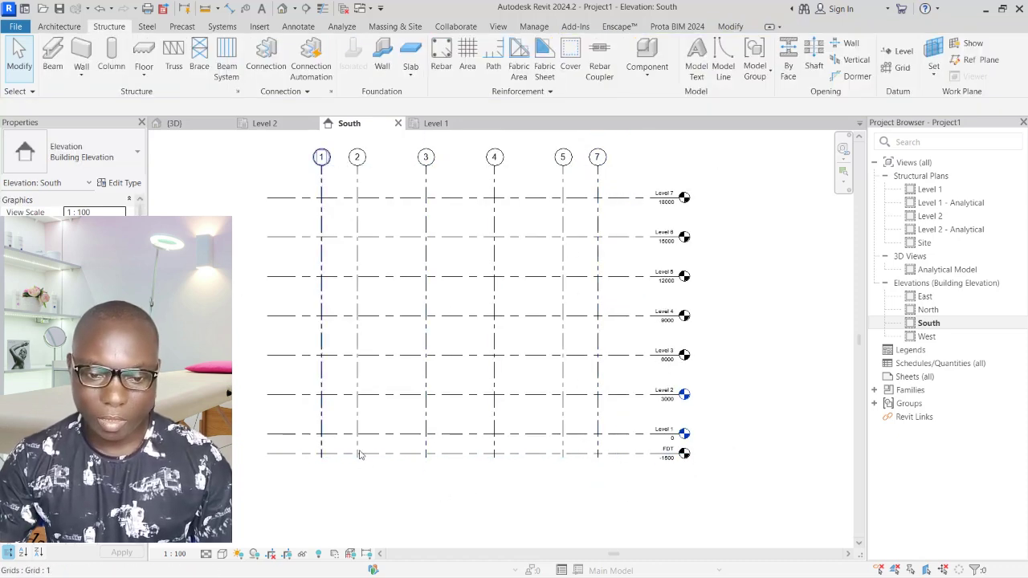
pyautogui.scroll(1, 668, 435)
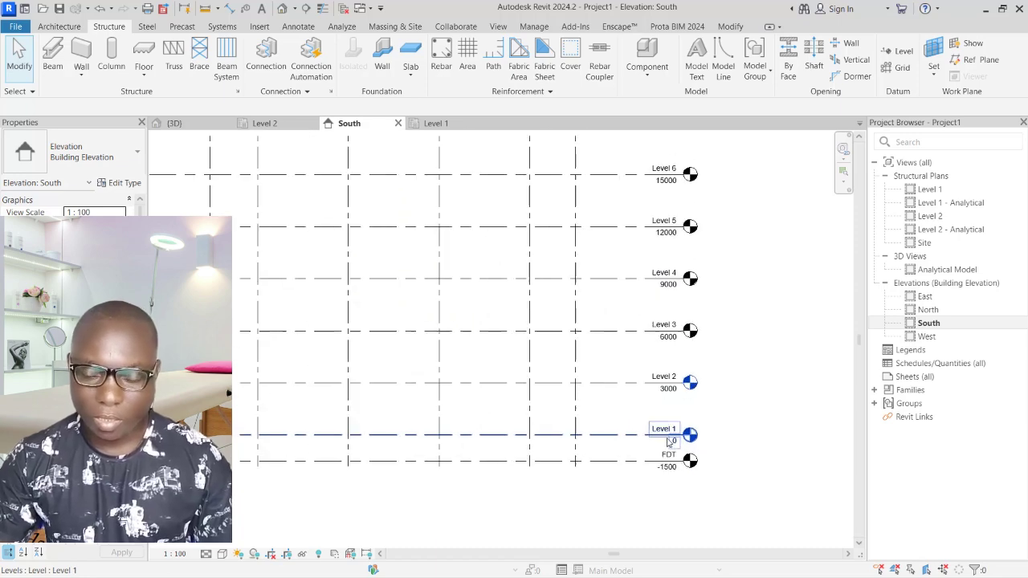
pyautogui.scroll(-1, 664, 427)
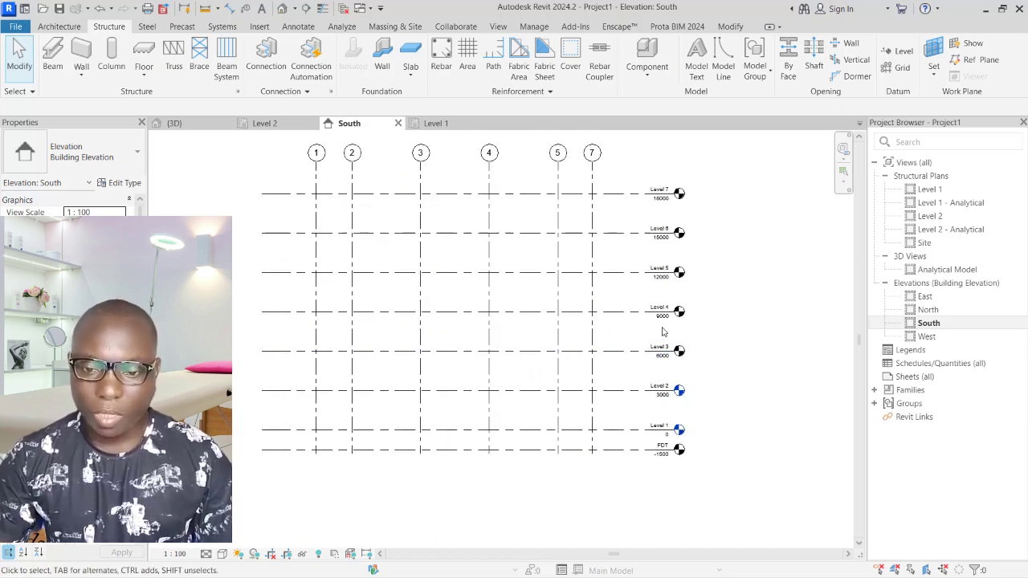
pyautogui.scroll(1, 663, 331)
pyautogui.scroll(-1, 668, 317)
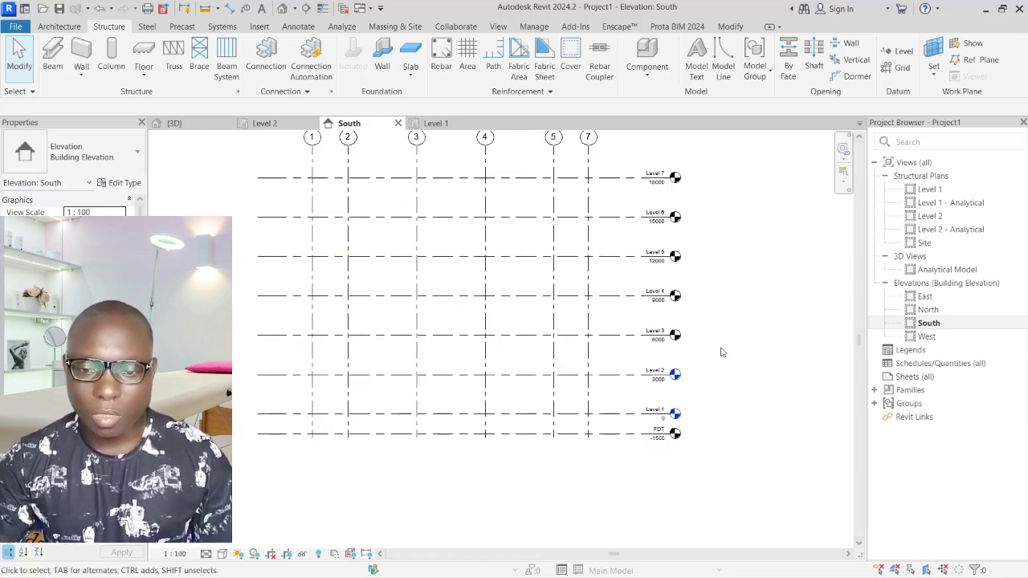
# Examine the level heads from FDT to Level 7 in the South elevation for levels that lack a linked plan view
pyautogui.scroll(1, 710, 353)
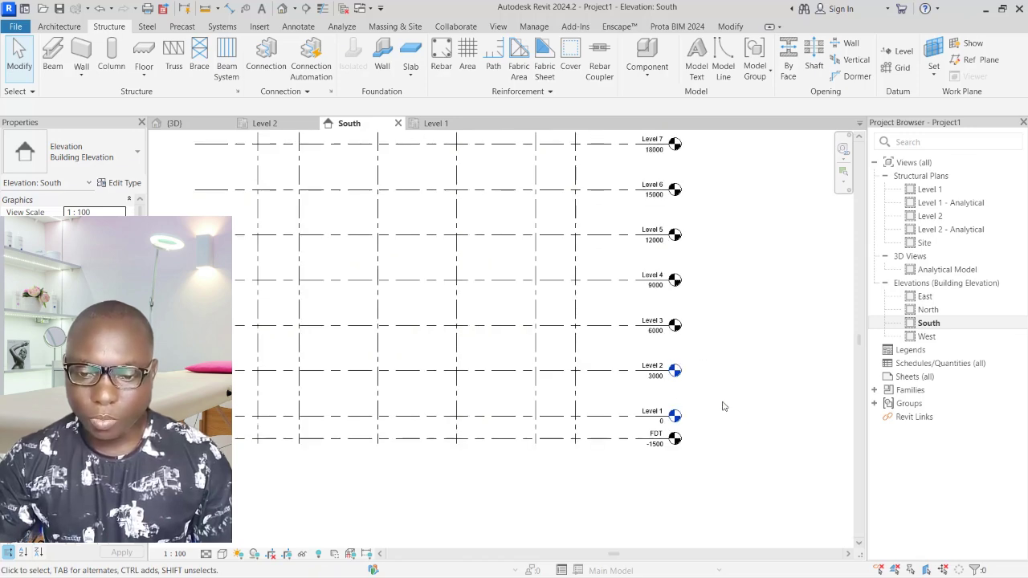
pyautogui.scroll(1, 670, 437)
pyautogui.scroll(1, 679, 440)
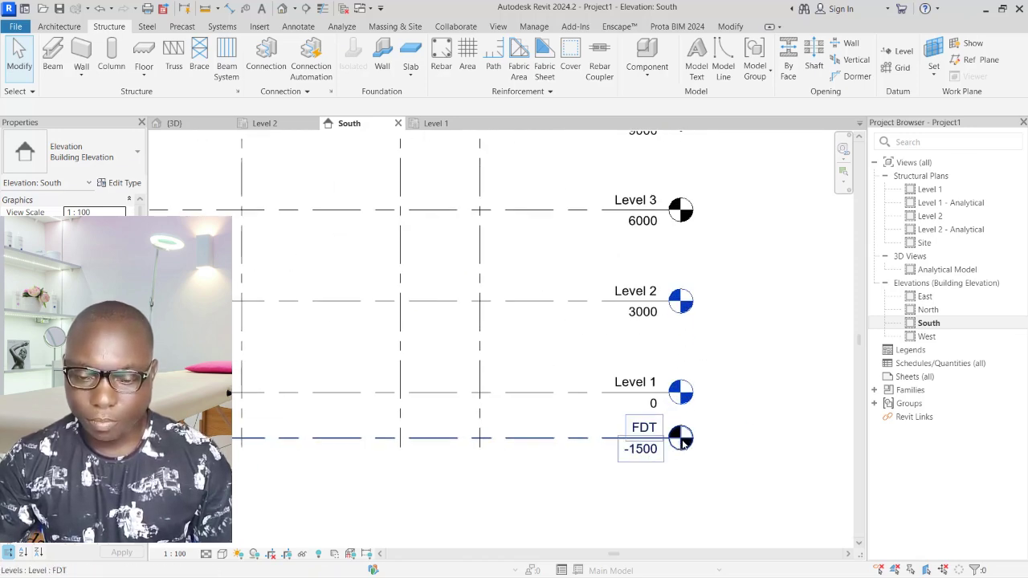
pyautogui.scroll(-1, 681, 441)
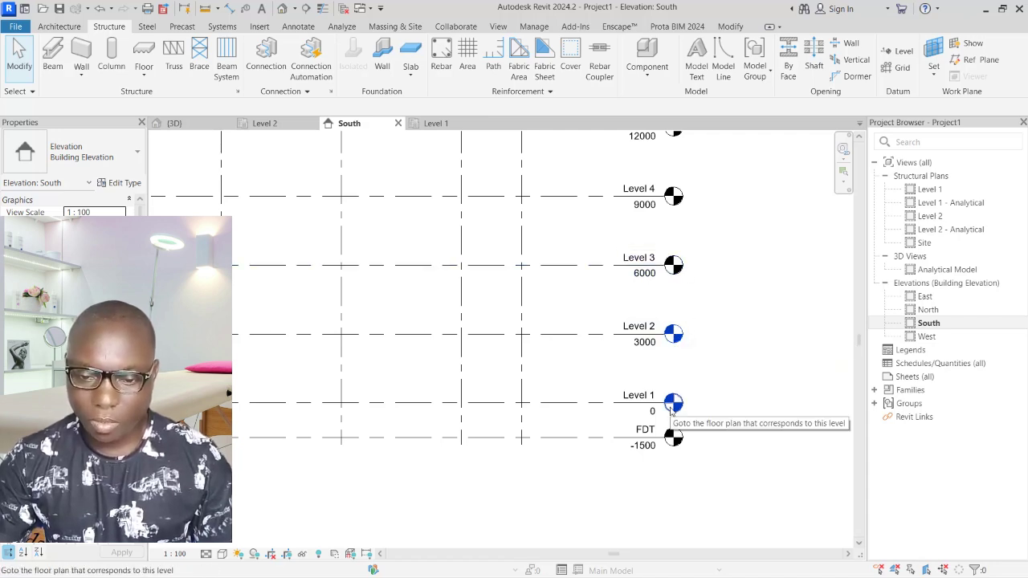
pyautogui.scroll(-1, 688, 420)
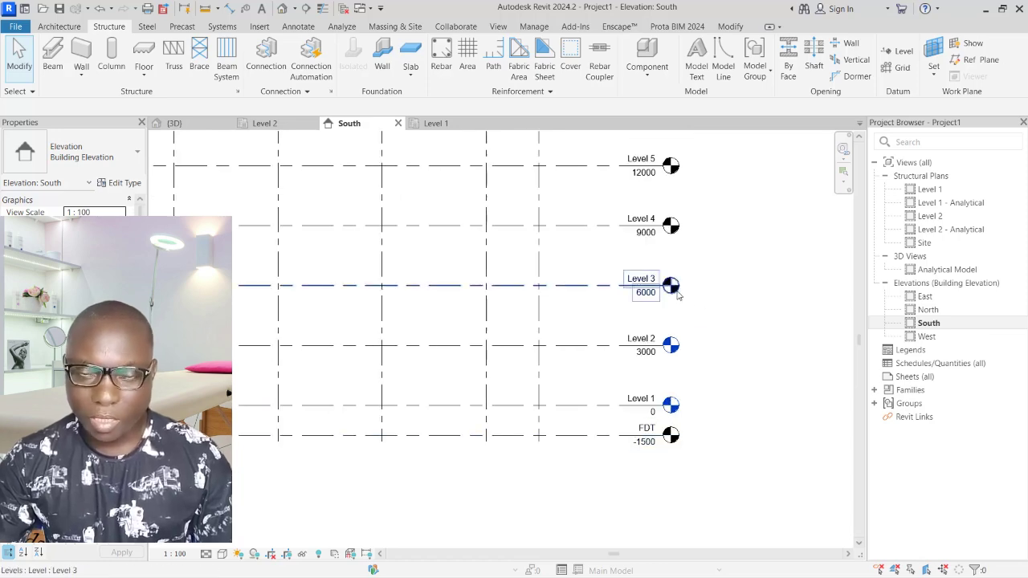
pyautogui.scroll(1, 677, 293)
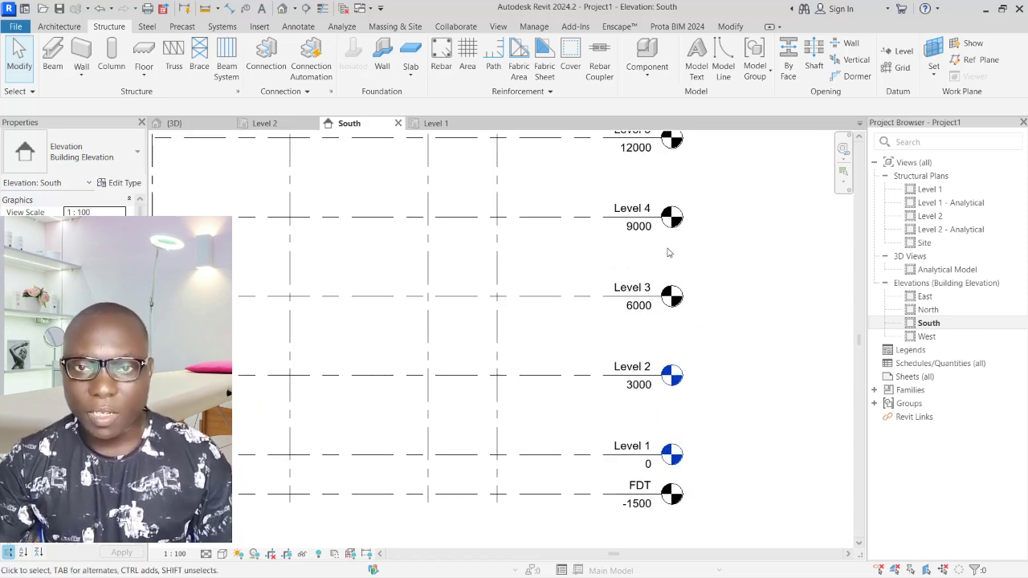
pyautogui.scroll(-3, 670, 289)
pyautogui.scroll(-2, 648, 317)
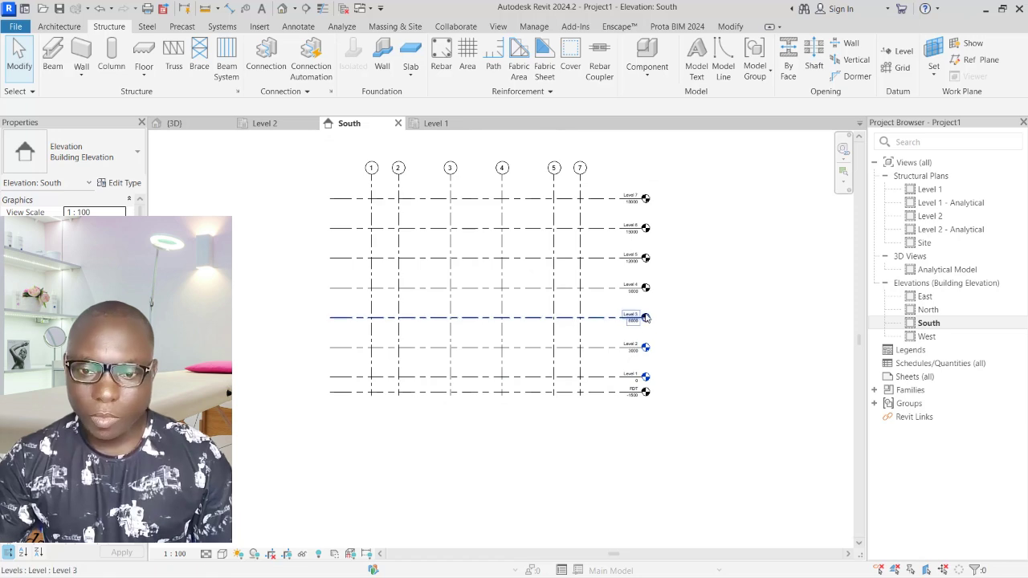
pyautogui.scroll(1, 715, 301)
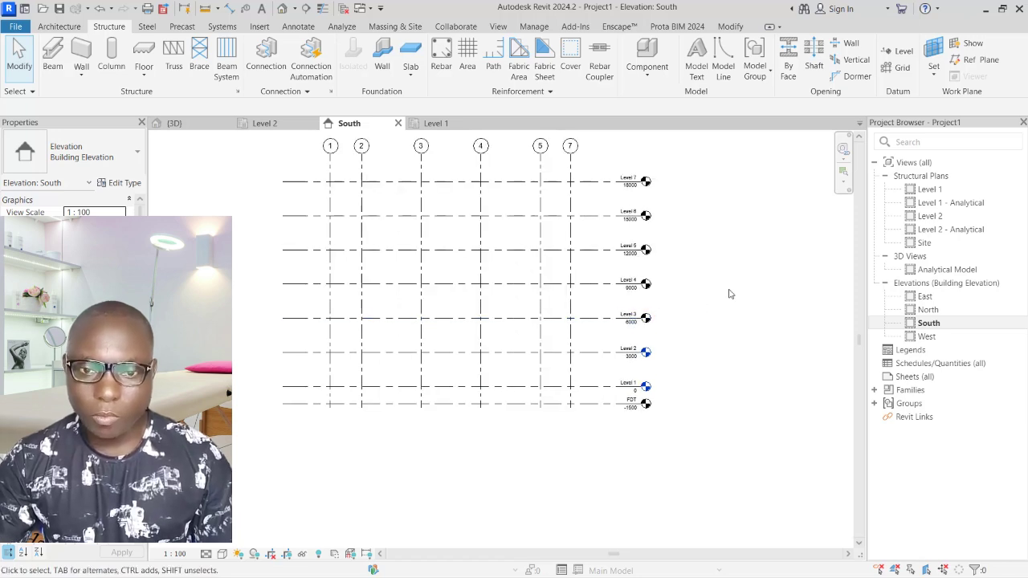
# Create structural plan views for Level 3 through Level 7, leaving FDT out of the selection
pyautogui.click(499, 29)
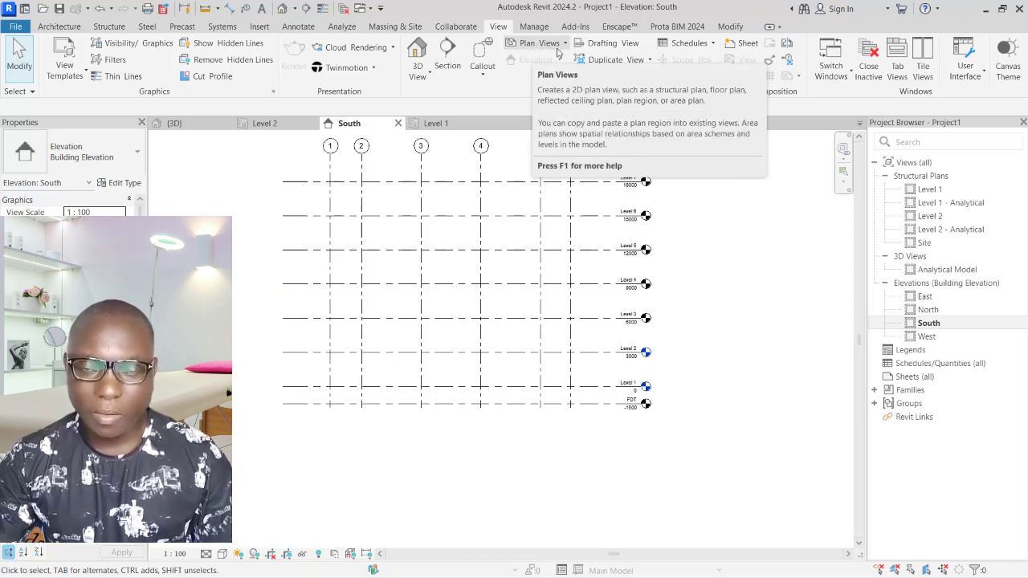
pyautogui.click(565, 44)
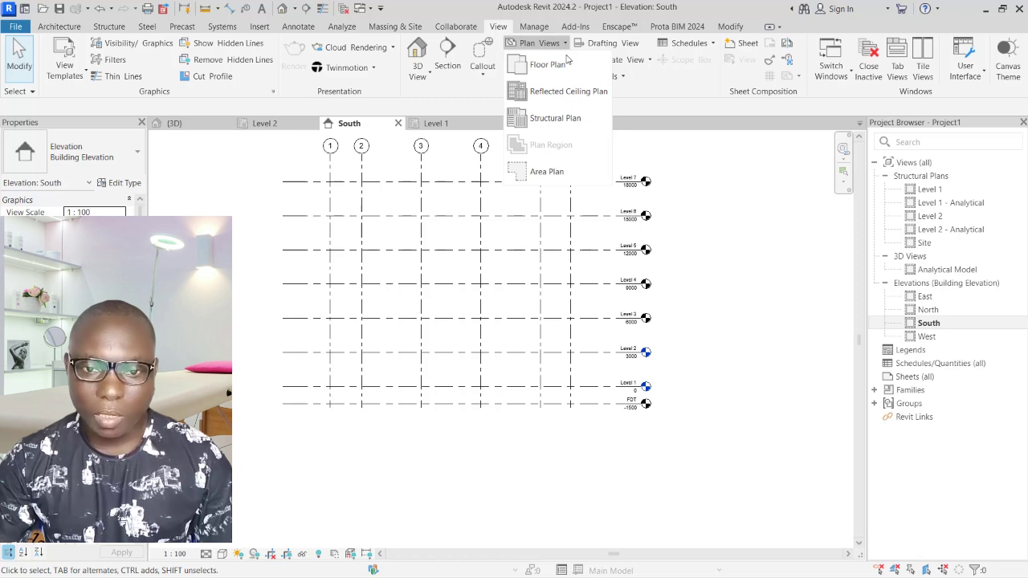
pyautogui.click(553, 119)
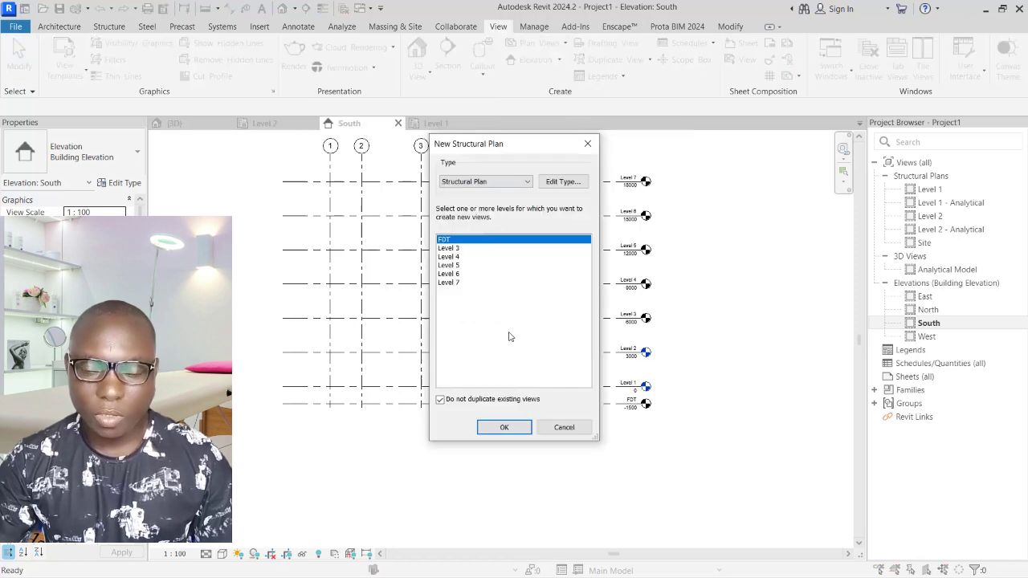
pyautogui.click(460, 249)
pyautogui.moveTo(518, 146); pyautogui.dragTo(752, 141)
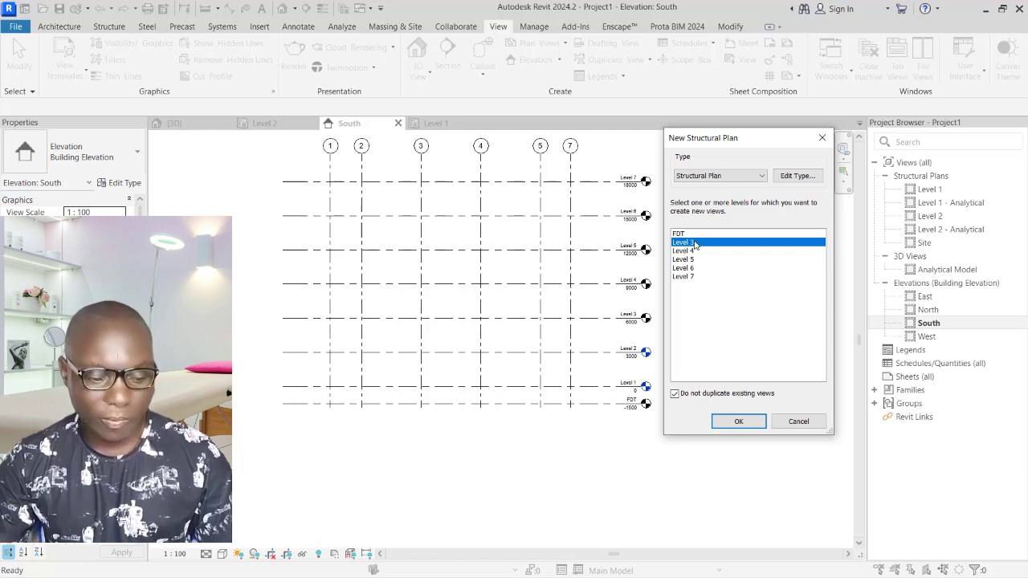
pyautogui.keyDown('shift'); pyautogui.click(692, 277); pyautogui.keyUp('shift')
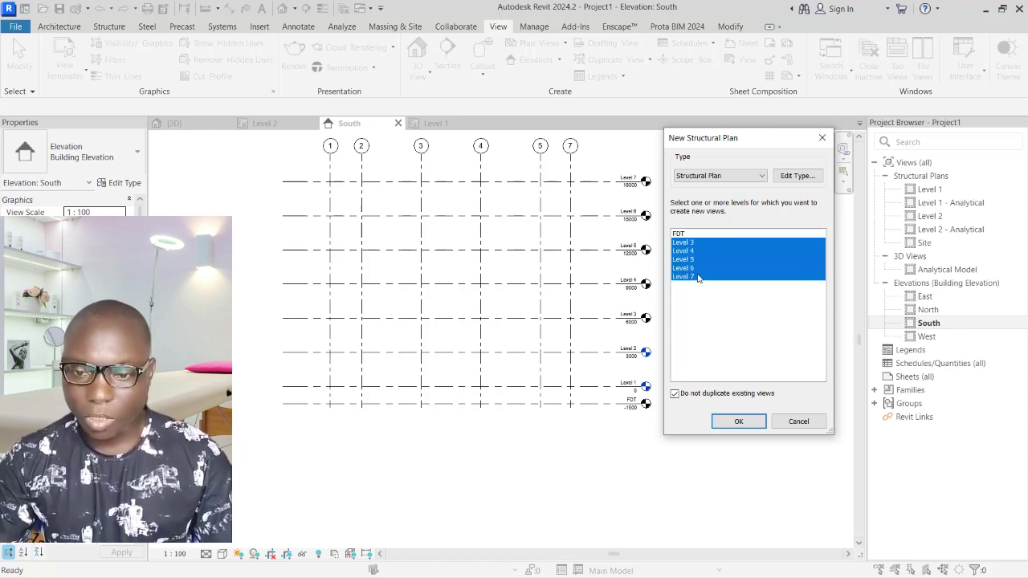
pyautogui.click(737, 421)
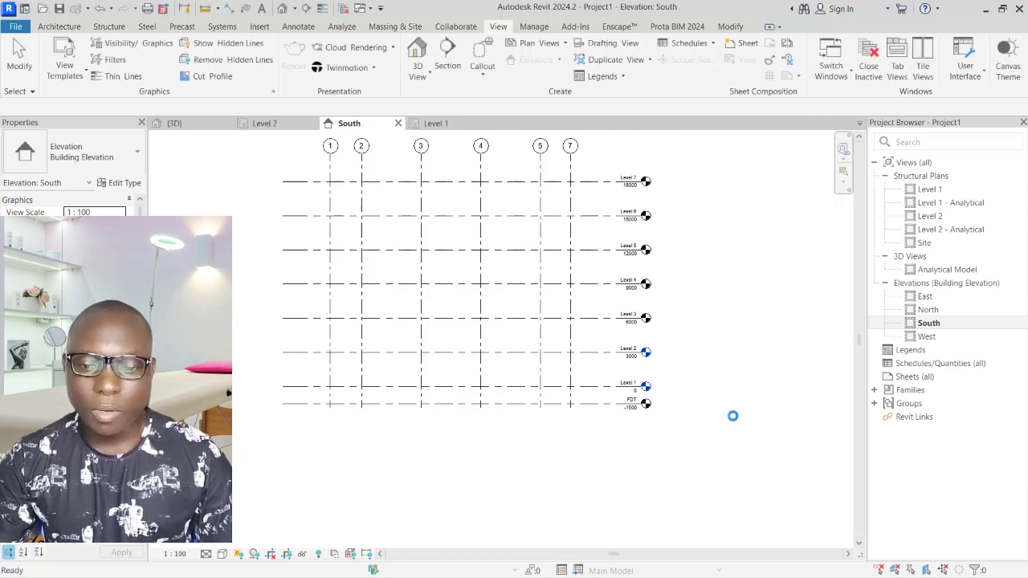
pyautogui.scroll(2, 572, 300)
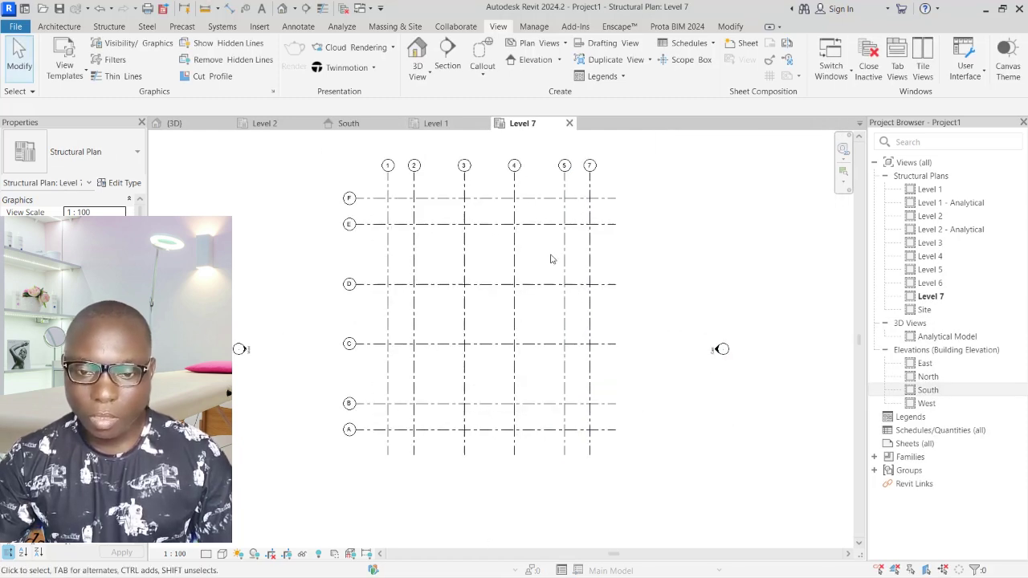
# Reopen the South elevation and check the FDT level head against those of the levels above it
pyautogui.click(930, 391)
pyautogui.doubleClick(929, 391)
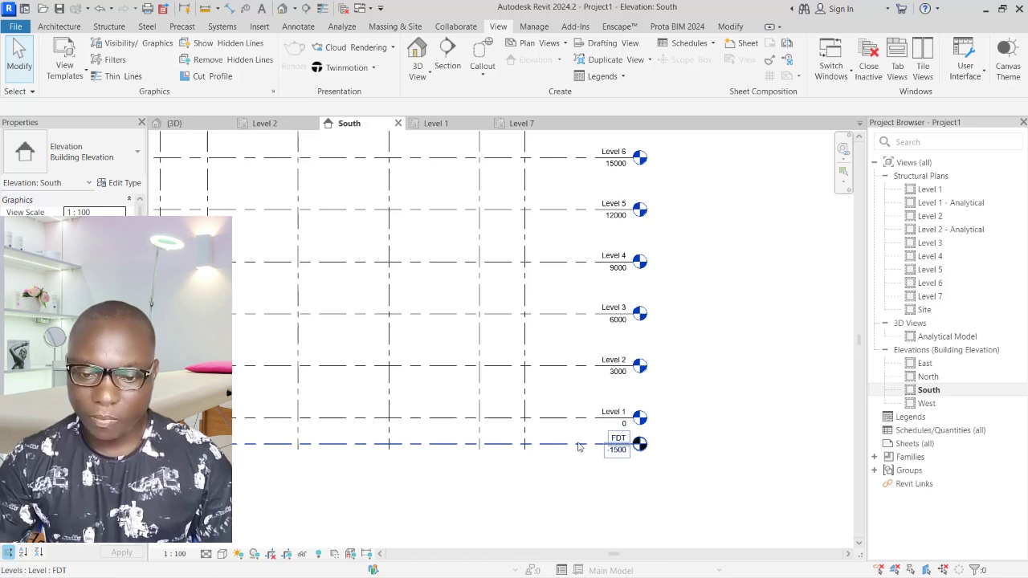
pyautogui.click(578, 446)
pyautogui.click(726, 394)
pyautogui.scroll(2, 636, 452)
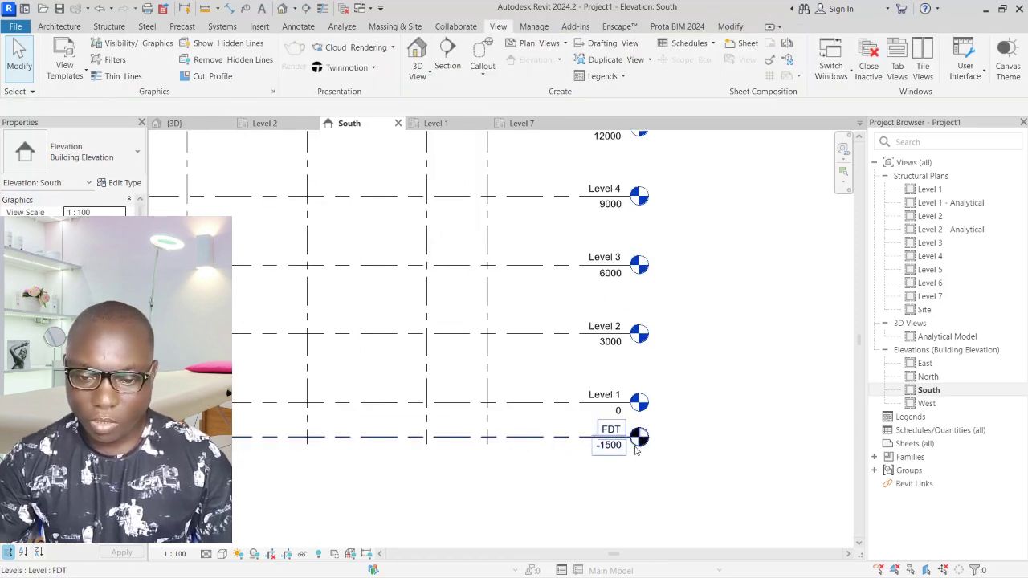
pyautogui.scroll(3, 636, 451)
pyautogui.scroll(-2, 656, 432)
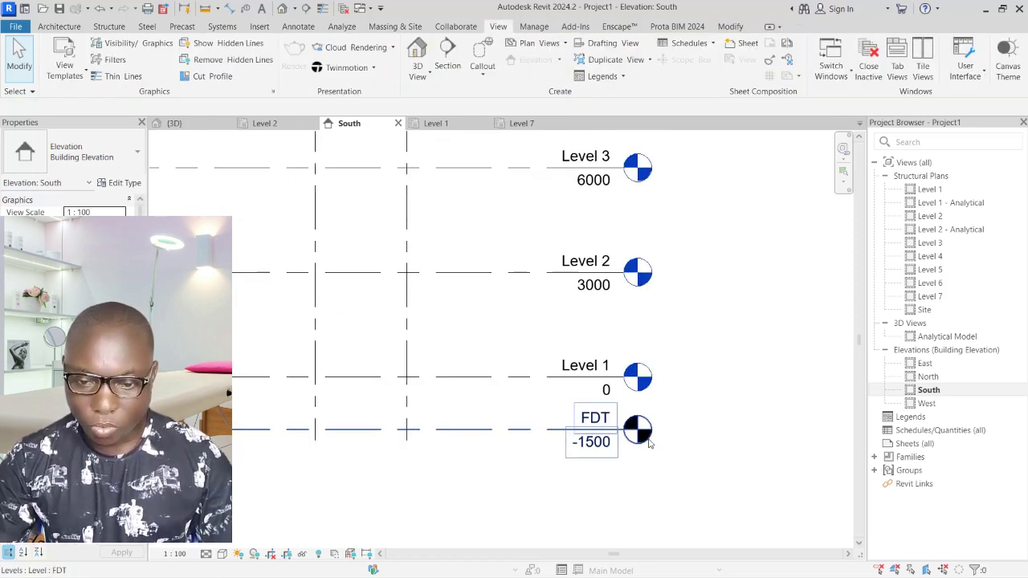
pyautogui.scroll(-2, 660, 426)
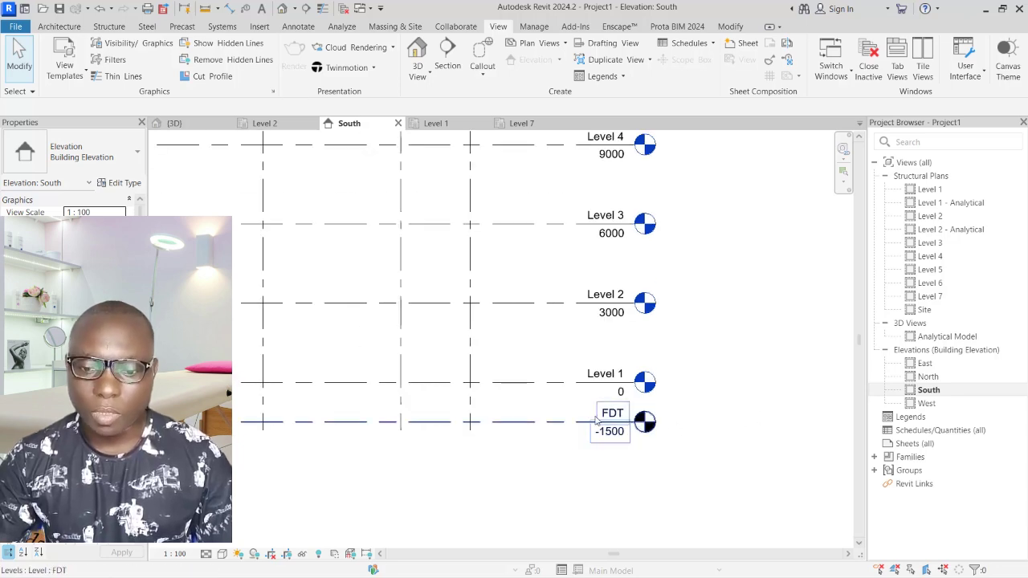
# Create a structural plan view for the FDT level, keeping existing views from being duplicated
pyautogui.click(563, 46)
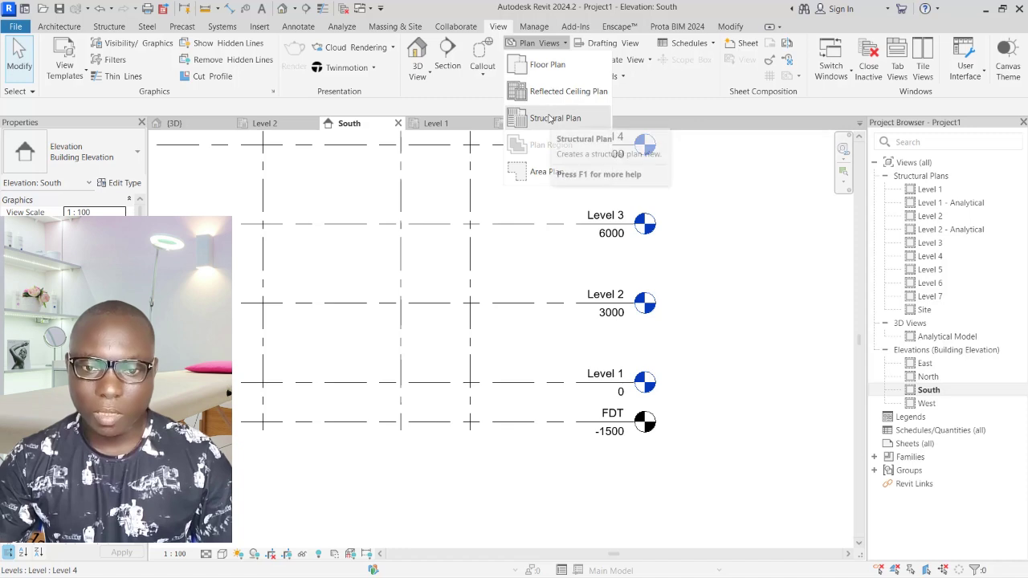
pyautogui.click(546, 119)
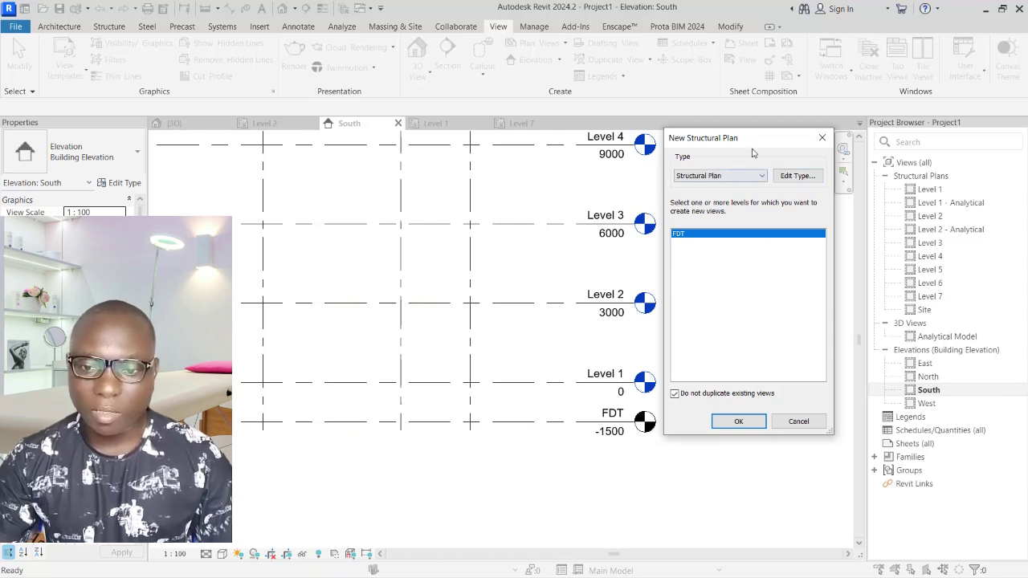
pyautogui.moveTo(749, 137); pyautogui.dragTo(748, 120)
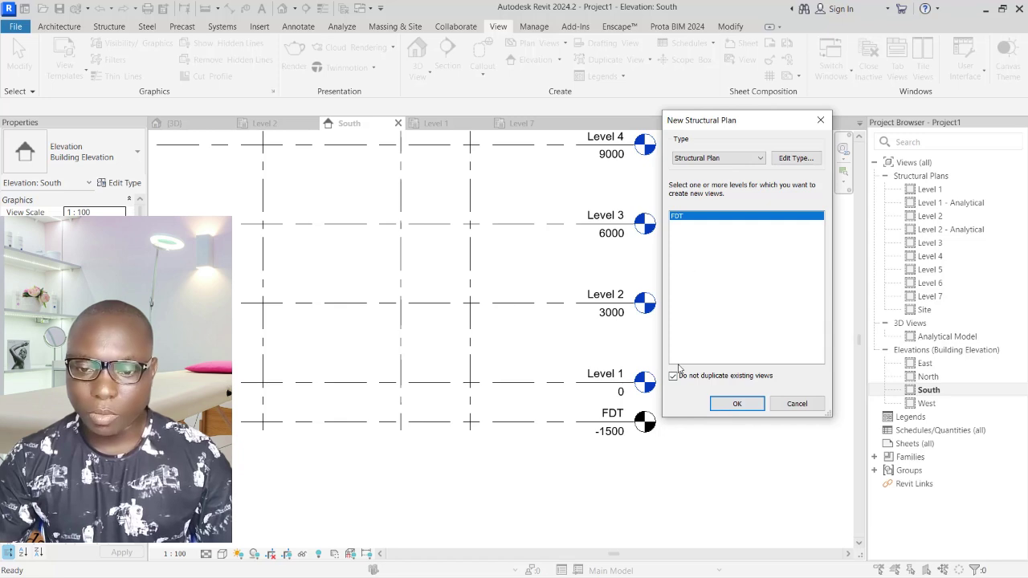
pyautogui.click(735, 403)
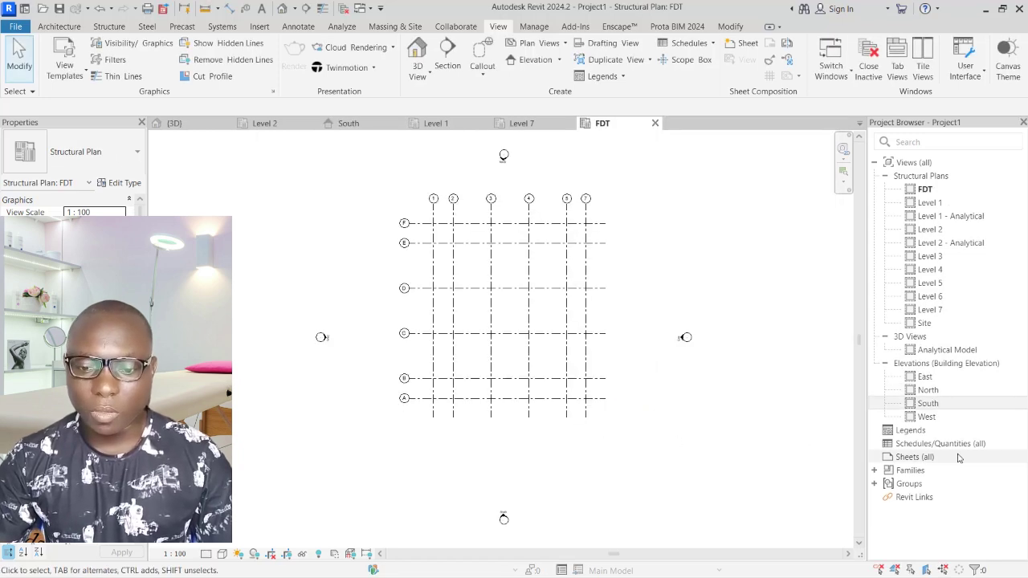
# Return to the South elevation and review the level heads from FDT up to Level 7 for linked plan views
pyautogui.doubleClick(928, 403)
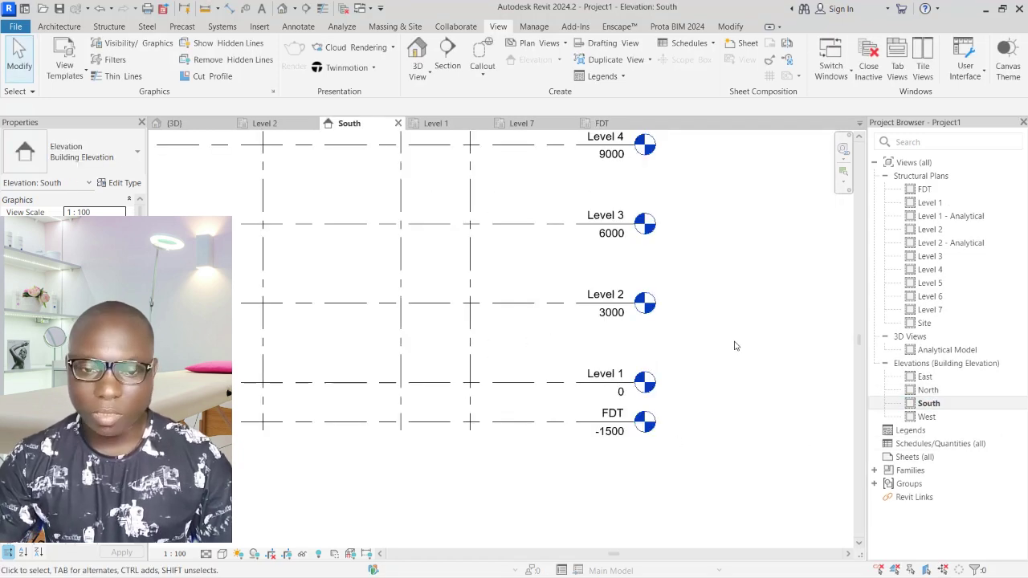
pyautogui.scroll(1, 647, 466)
pyautogui.scroll(-2, 610, 468)
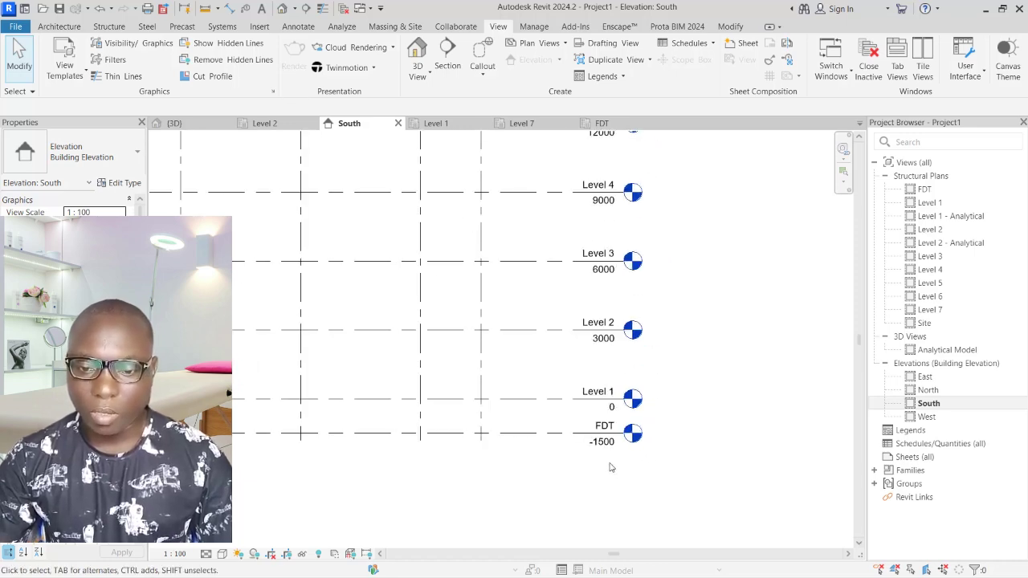
pyautogui.scroll(-3, 610, 467)
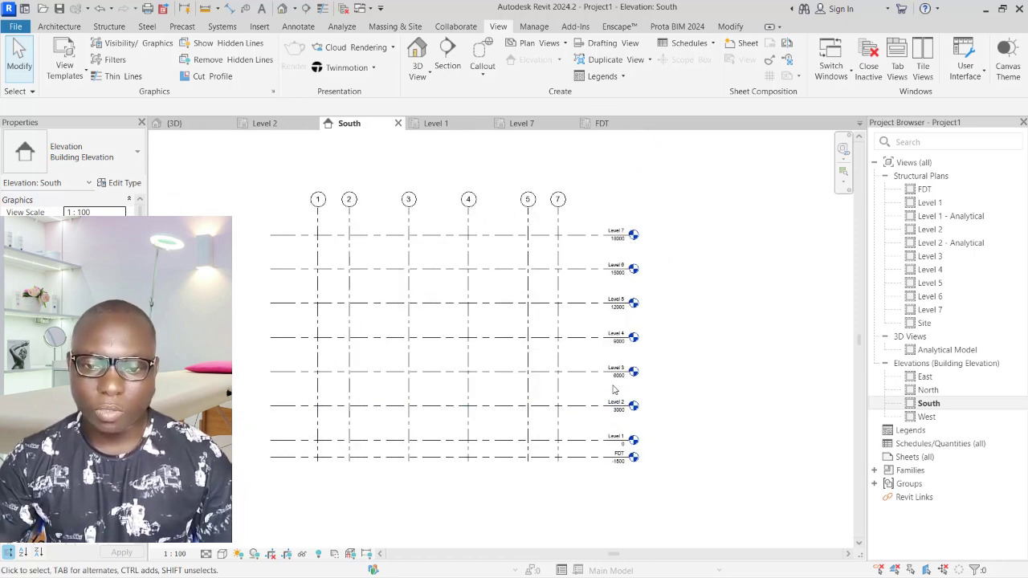
pyautogui.scroll(1, 638, 241)
pyautogui.scroll(-2, 661, 242)
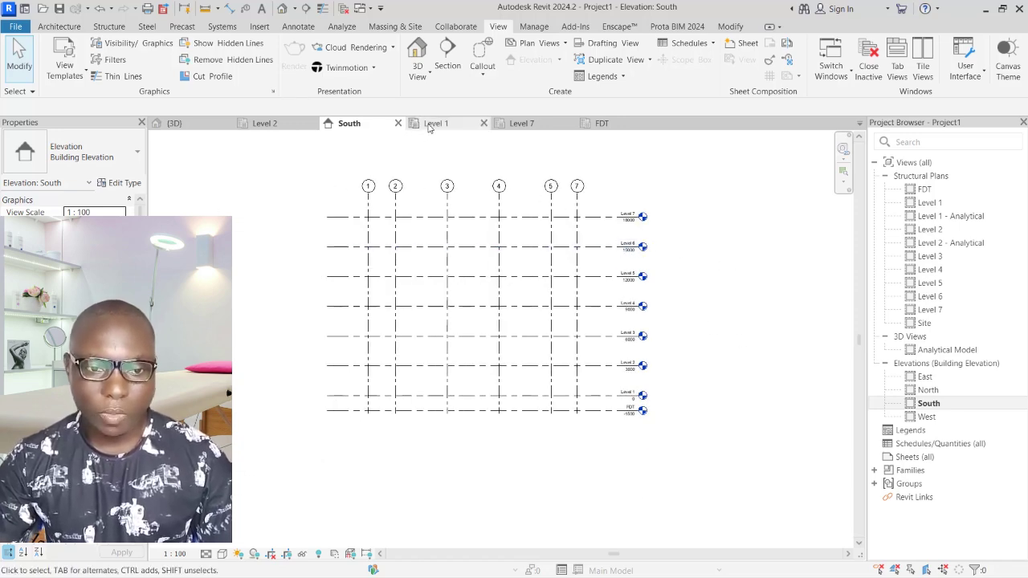
# Switch to the Level 1 structural plan and review its dimensioned grid layout, grids 1 to 7 and A to F
pyautogui.click(434, 124)
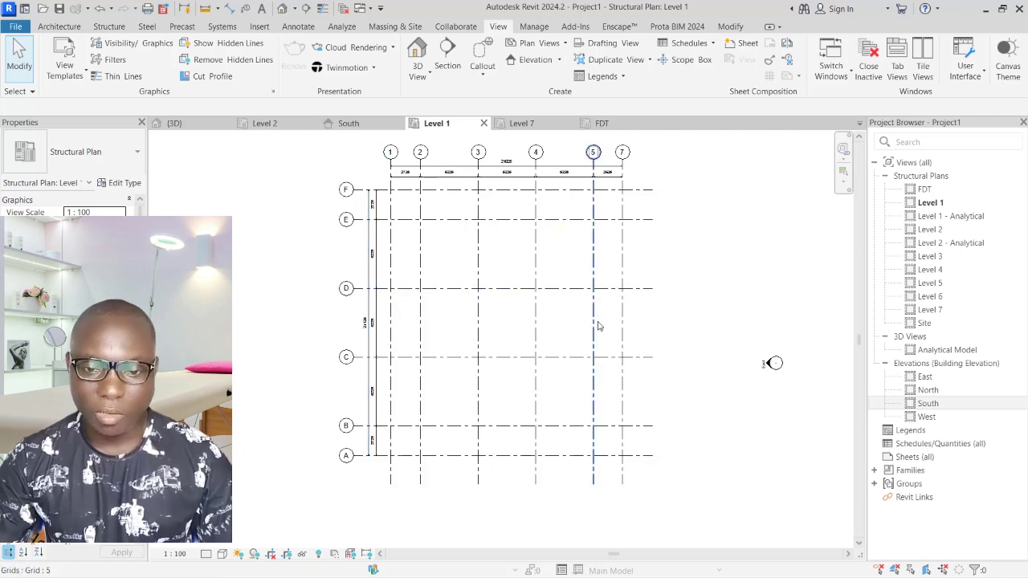
pyautogui.scroll(-2, 562, 297)
pyautogui.scroll(2, 487, 230)
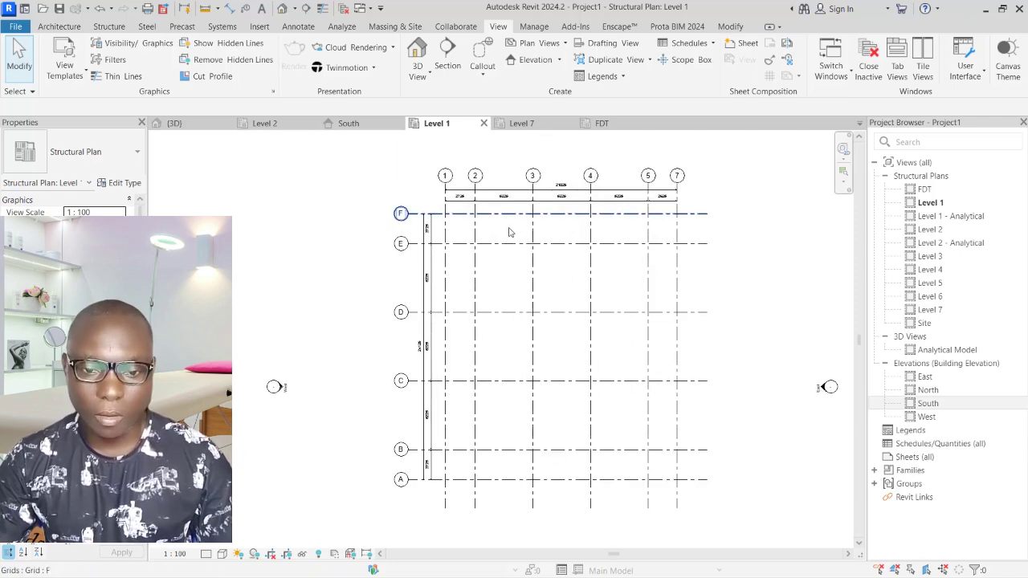
pyautogui.scroll(1, 701, 328)
pyautogui.scroll(-1, 467, 260)
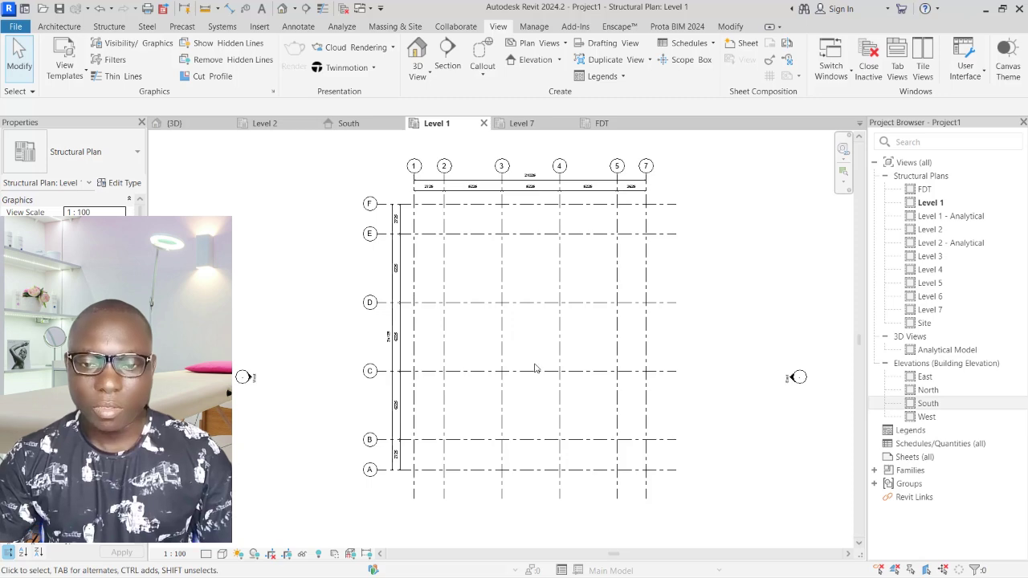
pyautogui.scroll(1, 553, 286)
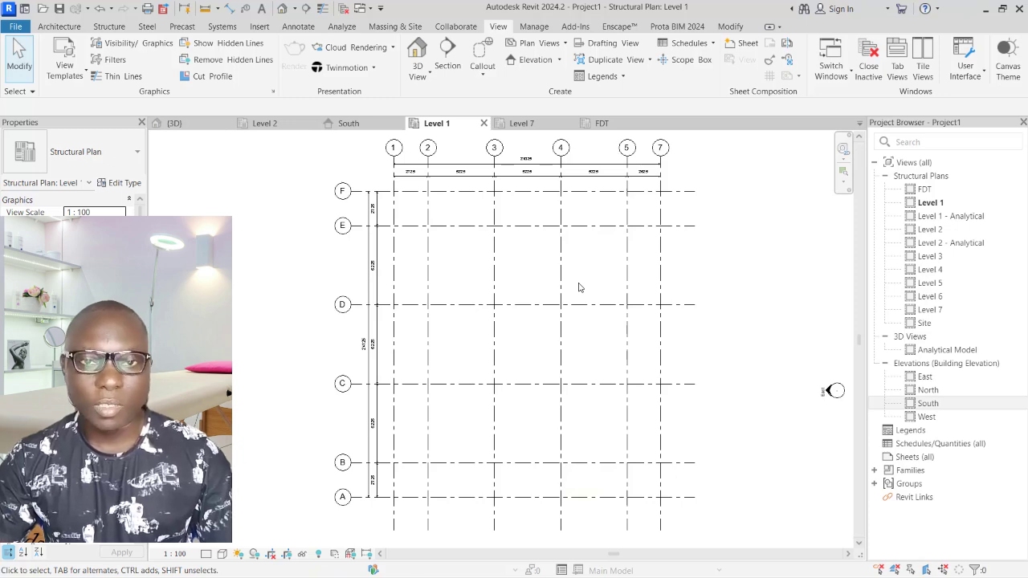
pyautogui.scroll(1, 578, 287)
pyautogui.scroll(-2, 579, 286)
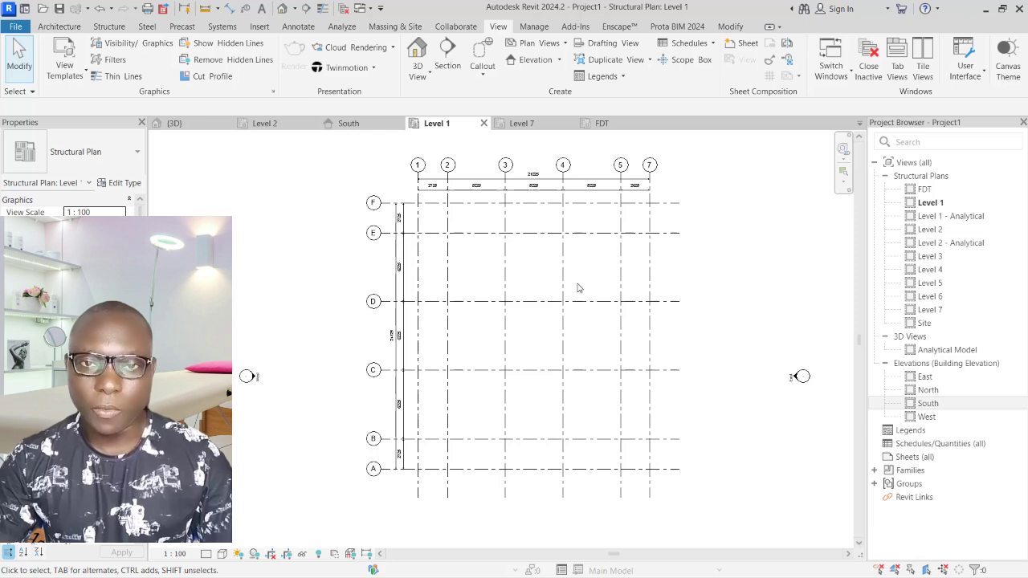
pyautogui.scroll(1, 578, 285)
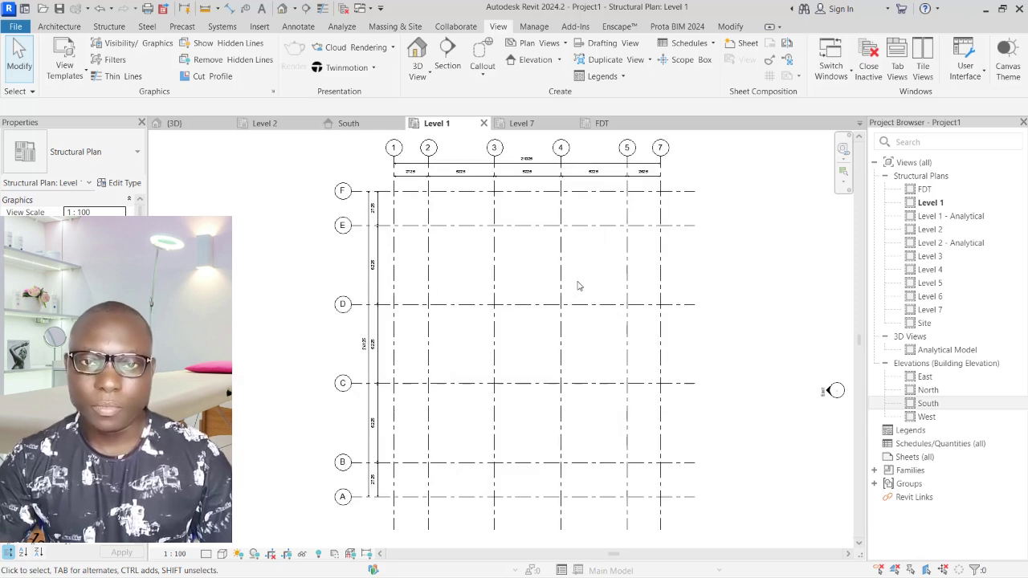